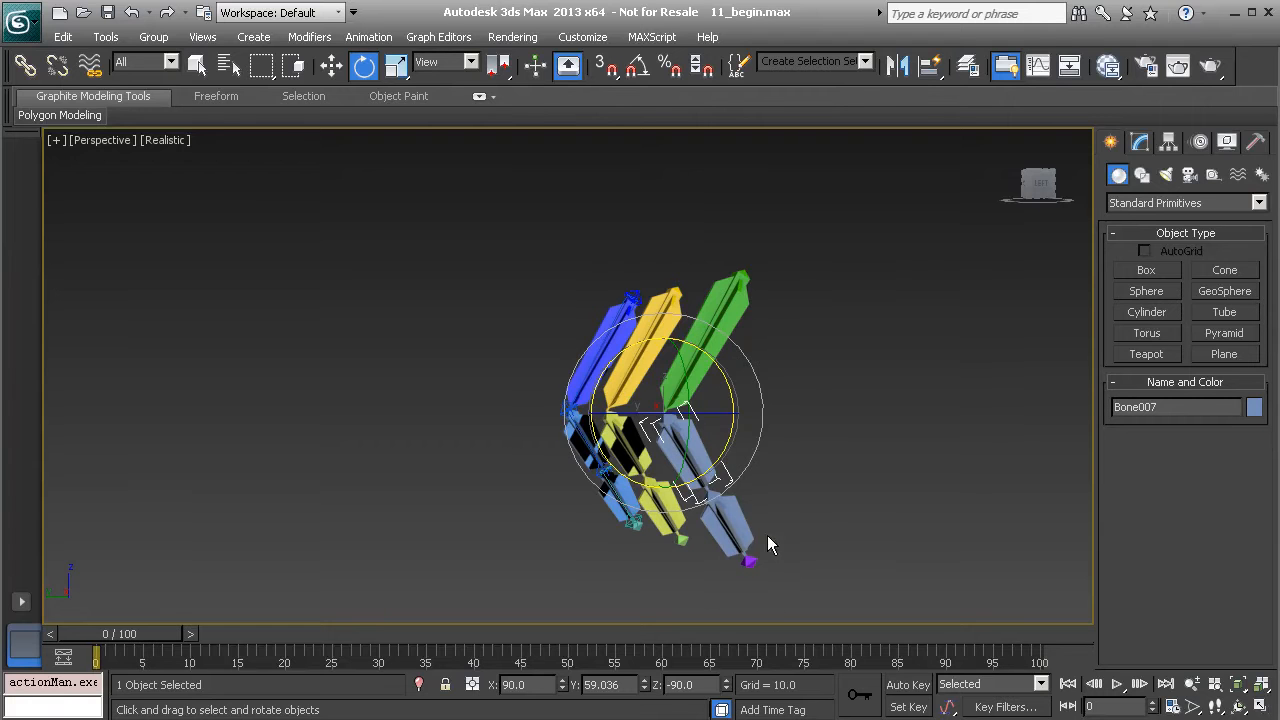
- Add an HI Solver IK chain from the green upper bone to the purple tip bone of the same leg
{"action": "left_click", "coordinate": [802, 427]}
{"action": "middle_click_drag", "start_coordinate": [733, 391], "coordinate": [758, 385], "text": "alt"}
{"action": "middle_click_drag", "start_coordinate": [667, 382], "coordinate": [690, 360], "text": "alt"}
{"action": "left_click", "coordinate": [695, 337]}
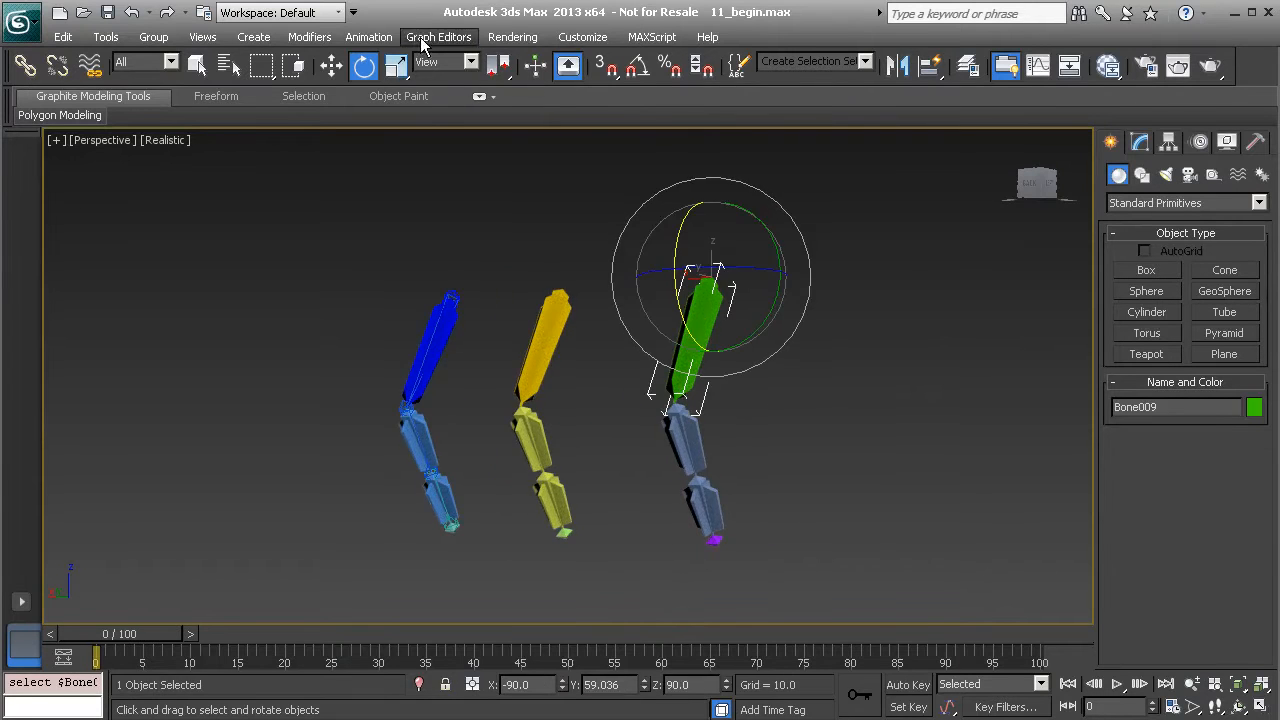
{"action": "left_click", "coordinate": [369, 37]}
{"action": "mouse_move", "coordinate": [408, 99]}
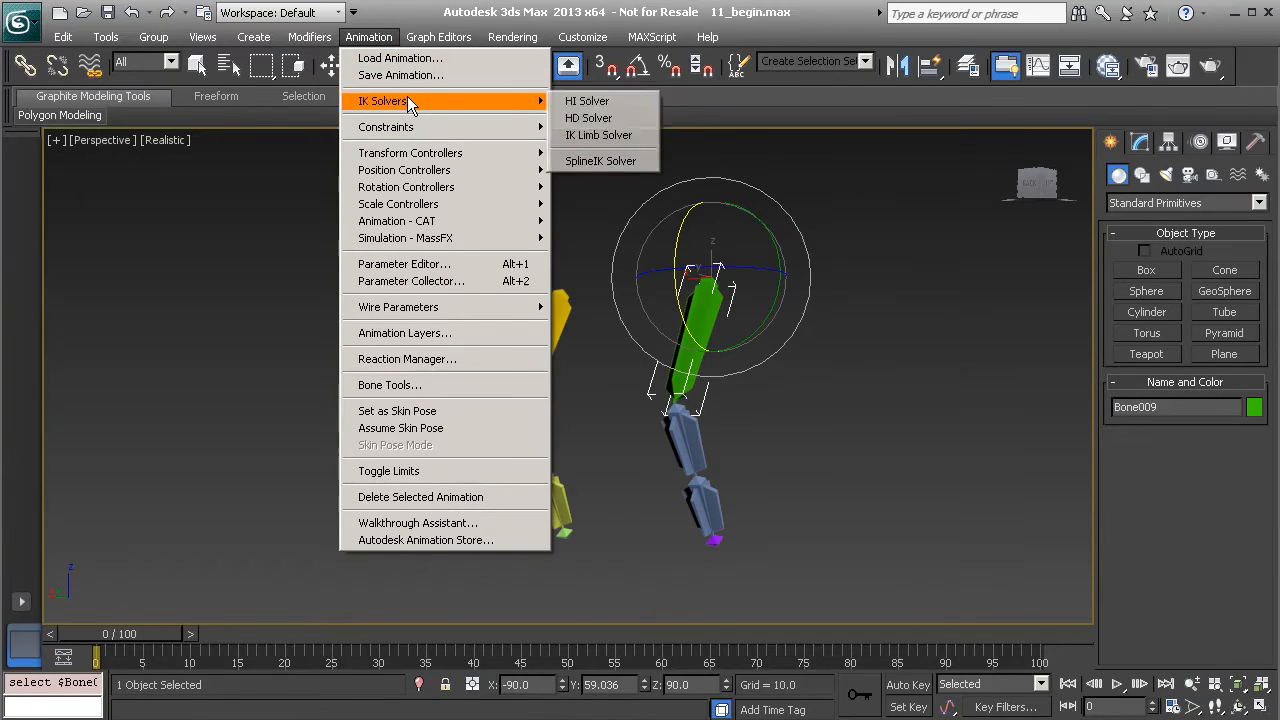
{"action": "left_click", "coordinate": [588, 101]}
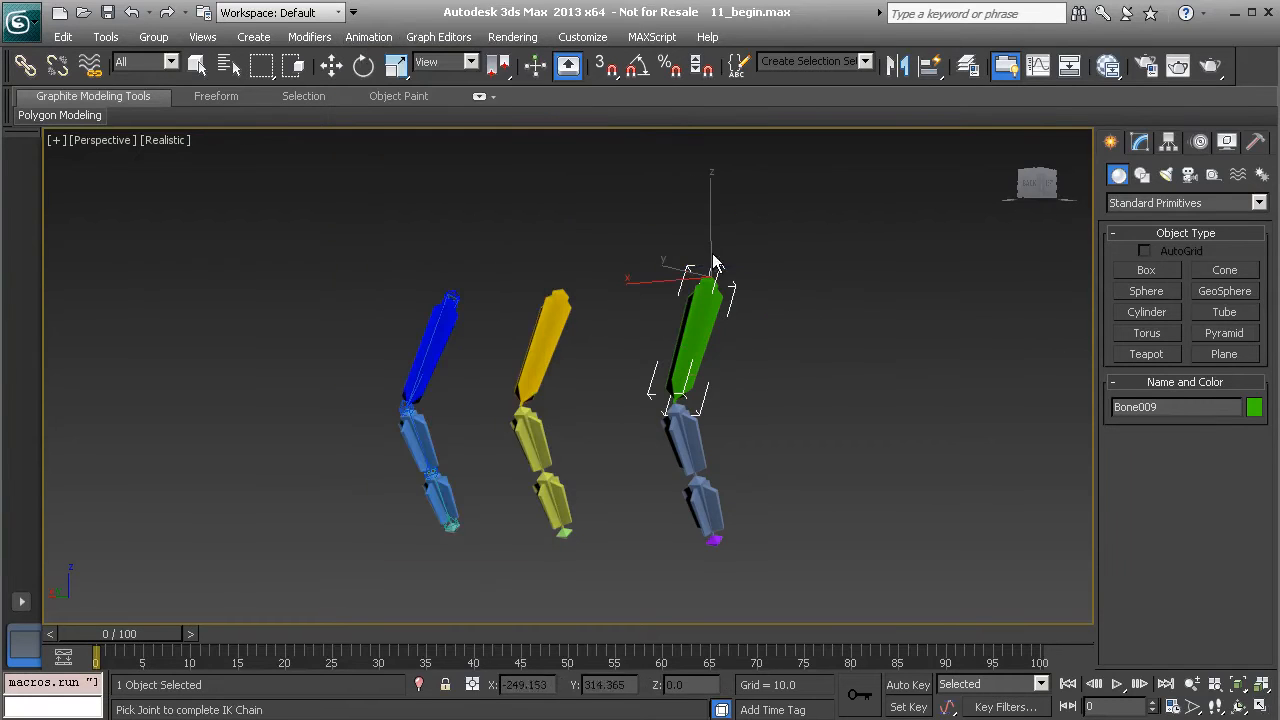
{"action": "left_click", "coordinate": [716, 540]}
{"action": "middle_click_drag", "start_coordinate": [755, 476], "coordinate": [673, 482], "text": "alt"}
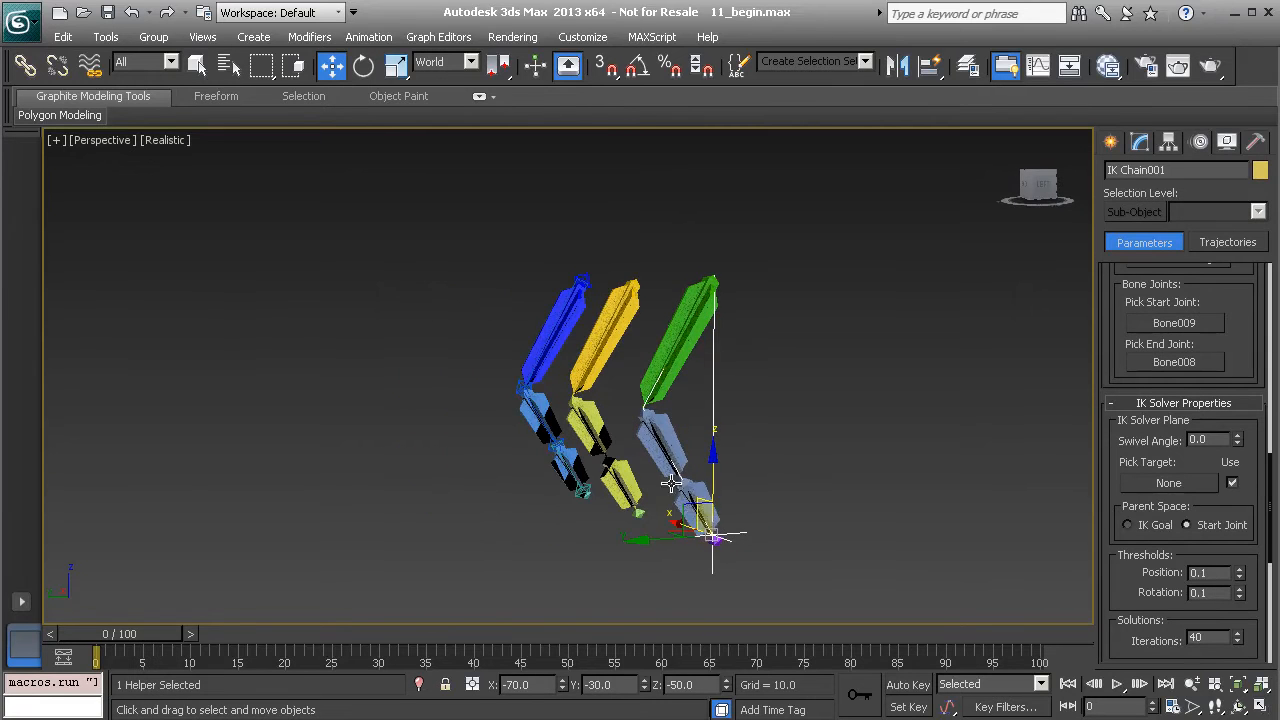
- Try moving the IK goal and the green root bone to test how the chain bends, and undo the moves
{"action": "left_click_drag", "start_coordinate": [691, 513], "coordinate": [467, 247]}
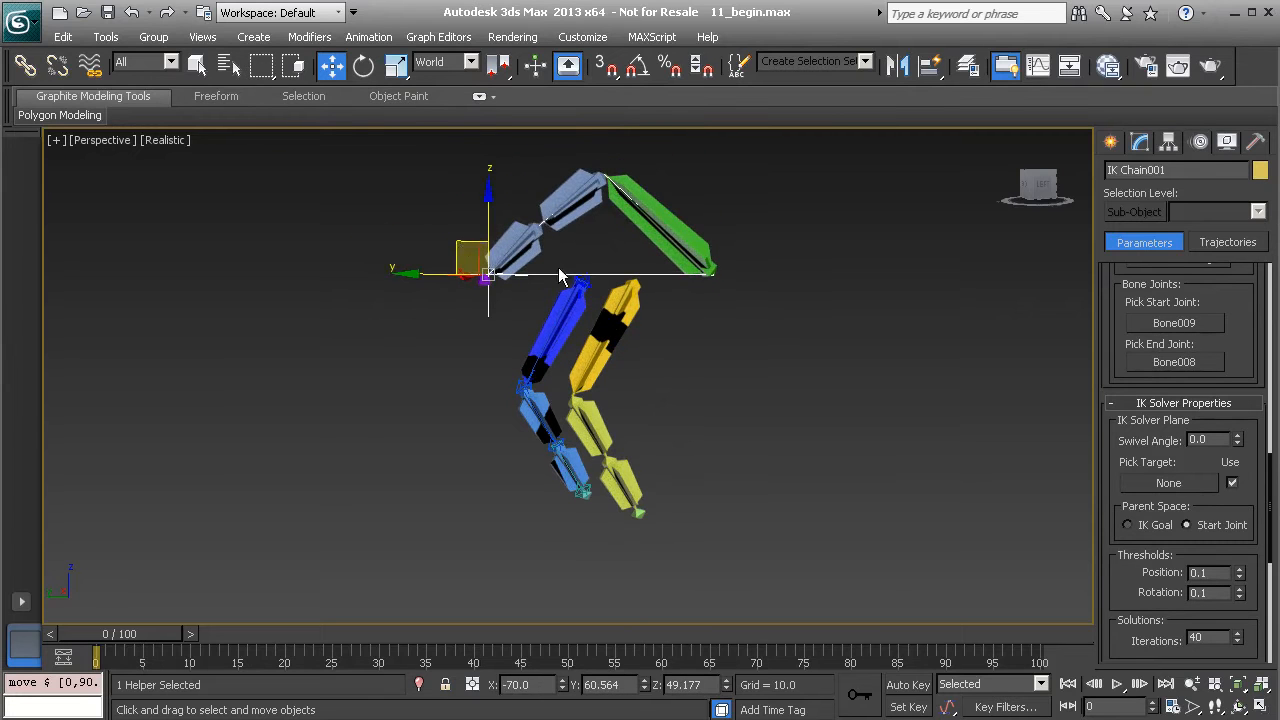
{"action": "left_click_drag", "start_coordinate": [707, 260], "coordinate": [701, 263]}
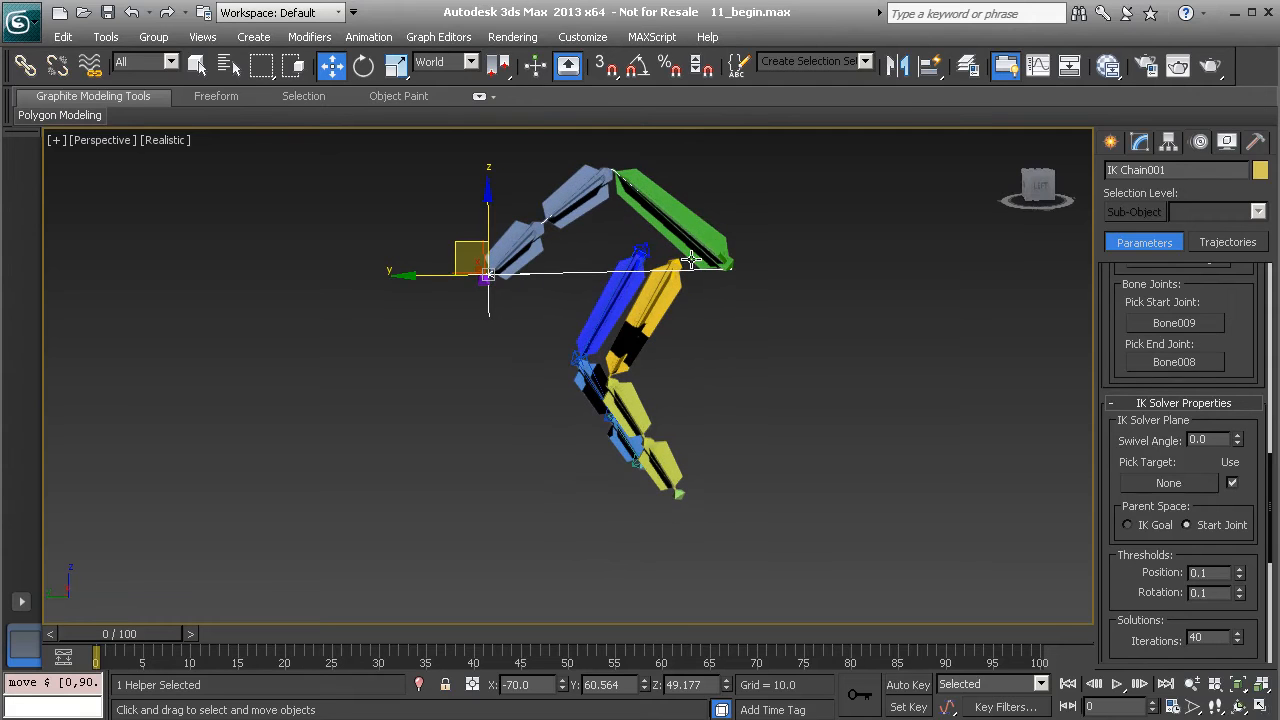
{"action": "left_click_drag", "start_coordinate": [470, 245], "coordinate": [464, 215]}
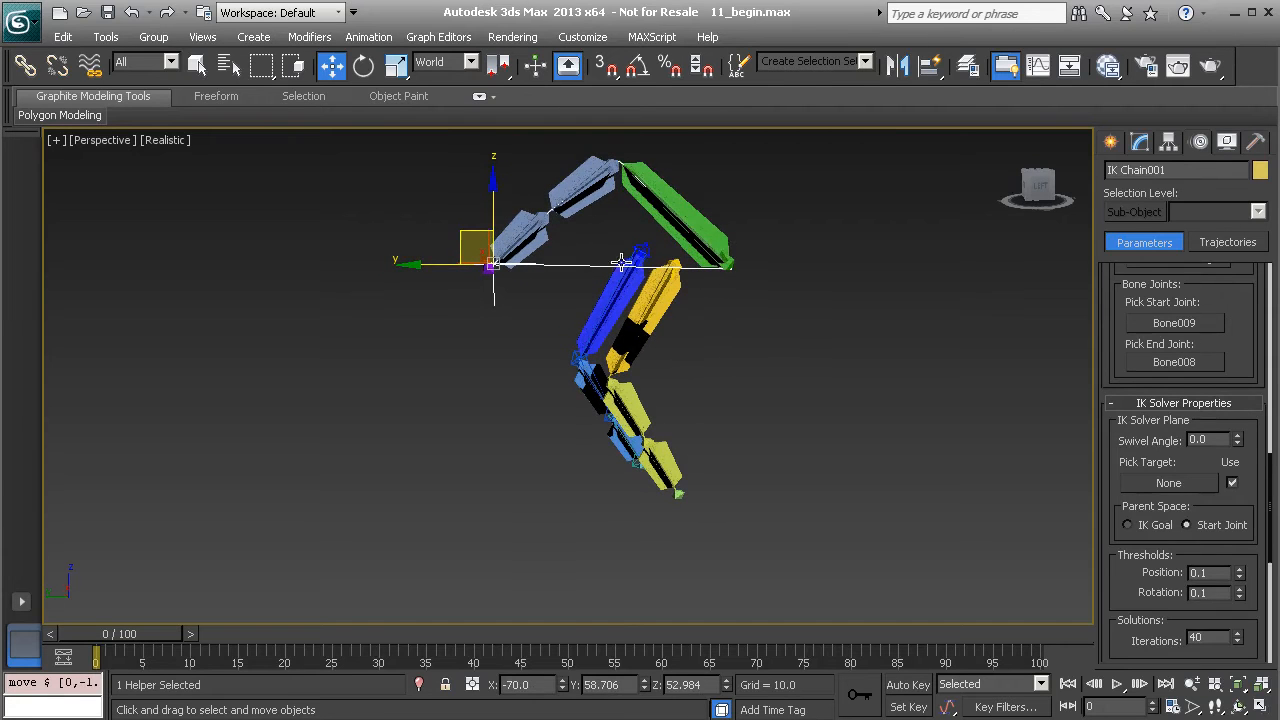
{"action": "left_click", "coordinate": [707, 244]}
{"action": "mouse_move", "coordinate": [707, 244]}
{"action": "left_mouse_down"}
{"action": "mouse_move", "coordinate": [767, 304]}
{"action": "mouse_move", "coordinate": [724, 234]}
{"action": "mouse_move", "coordinate": [669, 223]}
{"action": "mouse_move", "coordinate": [628, 258]}
{"action": "mouse_move", "coordinate": [715, 224]}
{"action": "mouse_move", "coordinate": [614, 251]}
{"action": "mouse_move", "coordinate": [664, 264]}
{"action": "mouse_move", "coordinate": [676, 232]}
{"action": "mouse_move", "coordinate": [706, 236]}
{"action": "left_mouse_up"}
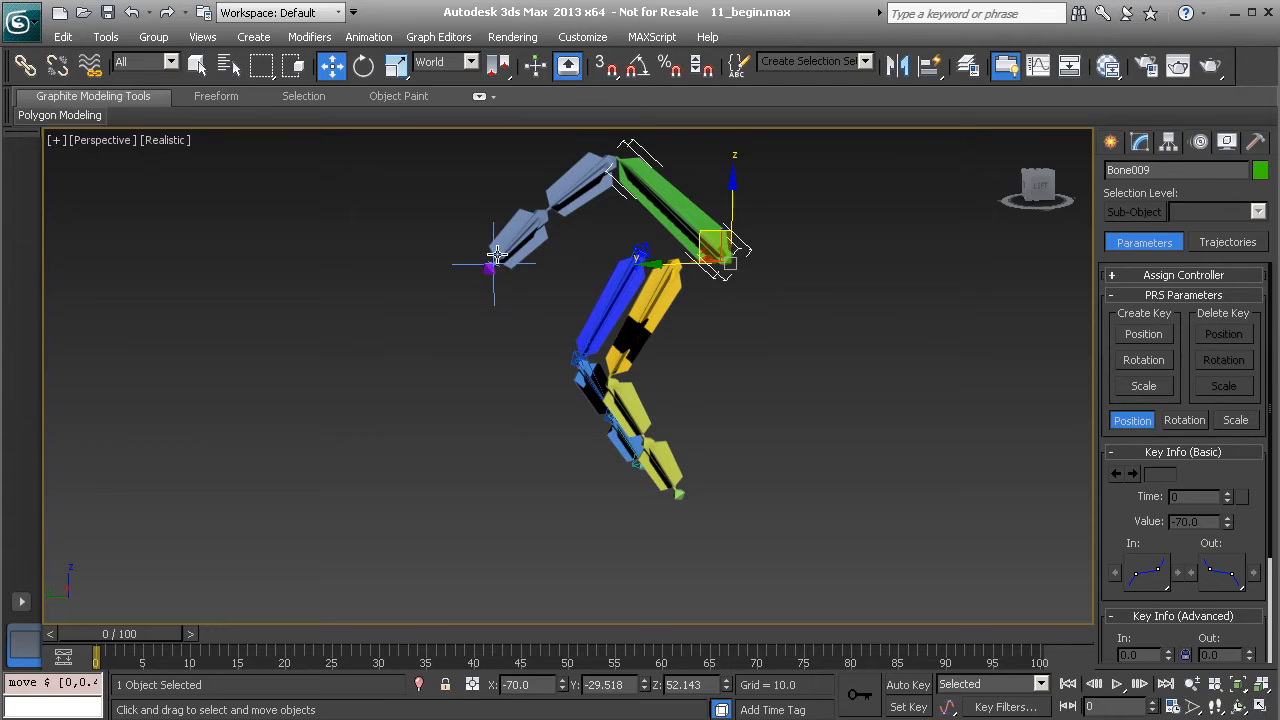
{"action": "left_click_drag", "start_coordinate": [707, 237], "coordinate": [648, 252]}
{"action": "key", "text": "ctrl+z"}
{"action": "key", "text": "ctrl+z"}
{"action": "key", "text": "ctrl+z"}
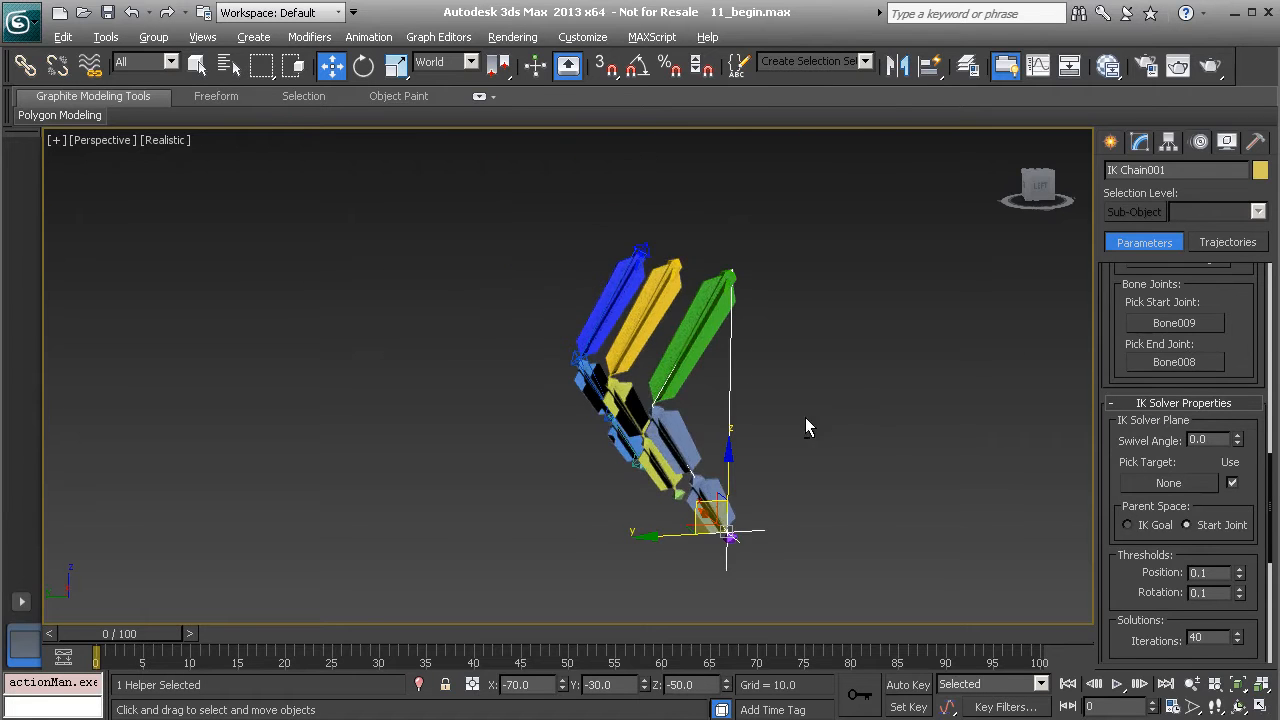
- Try a Swivel Angle of 90 on the IK chain's solver plane and reset it to 0
{"action": "middle_click_drag", "start_coordinate": [805, 417], "coordinate": [810, 428], "text": "alt"}
{"action": "left_click_drag", "start_coordinate": [1116, 443], "coordinate": [1114, 367]}
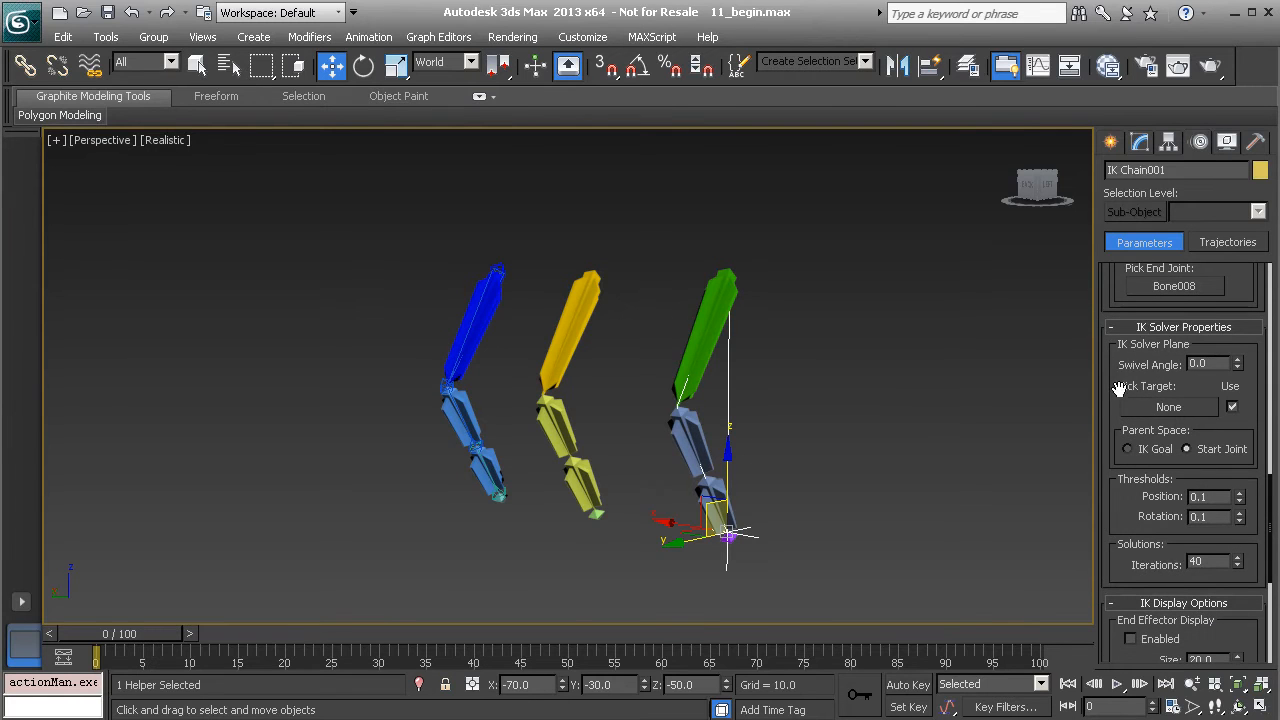
{"action": "left_click_drag", "start_coordinate": [1237, 367], "coordinate": [1178, 276]}
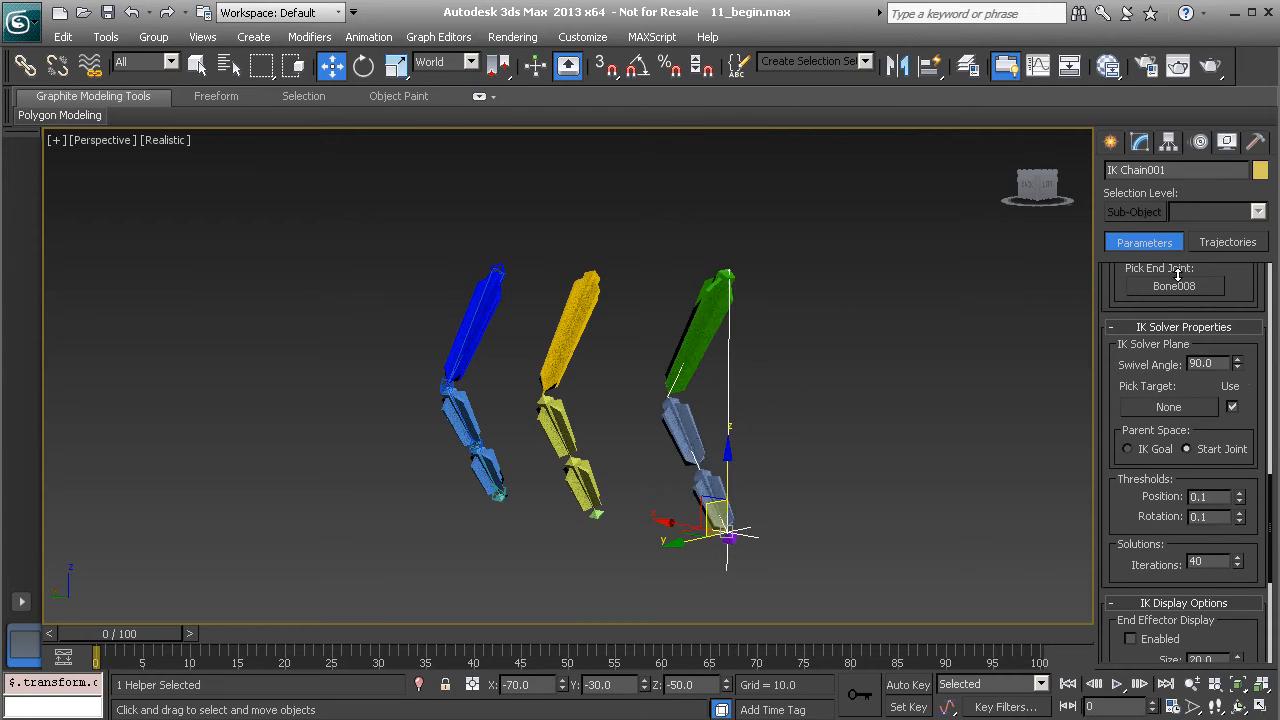
{"action": "right_click", "coordinate": [1239, 368]}
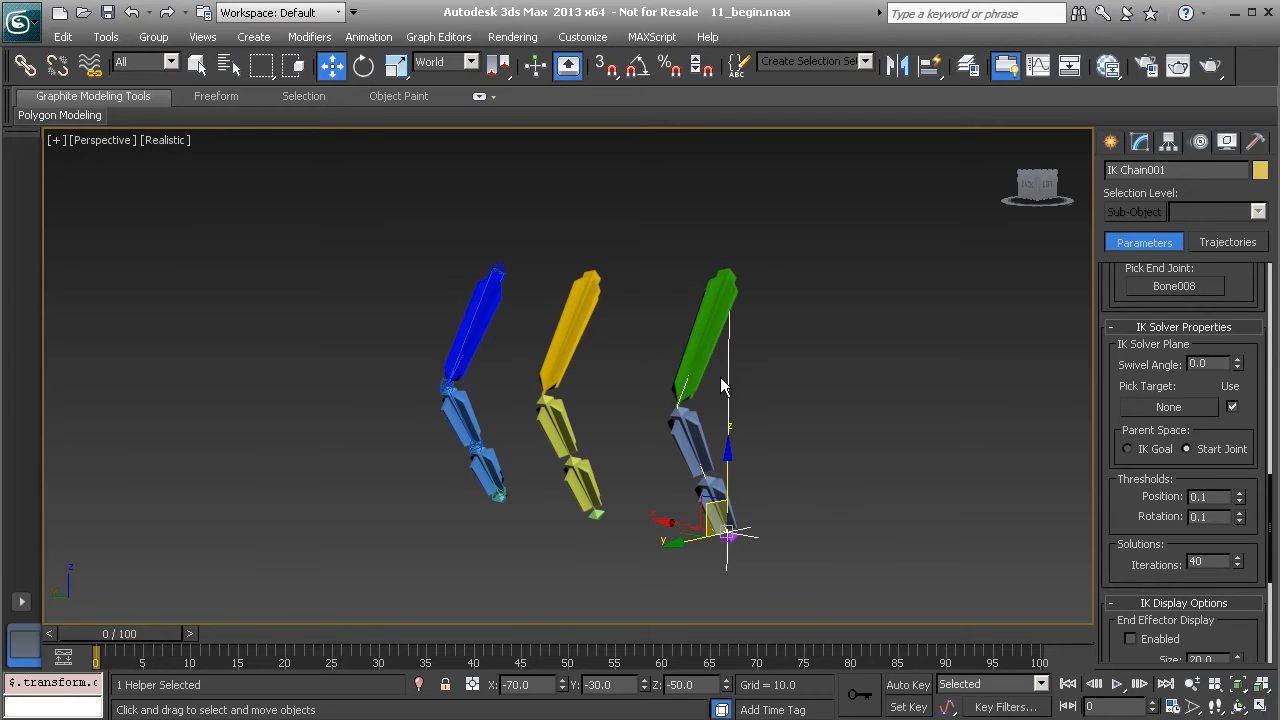
- Try to rotate the green upper bone and the gray-blue lower bones of the IK chain directly
{"action": "left_click", "coordinate": [709, 318]}
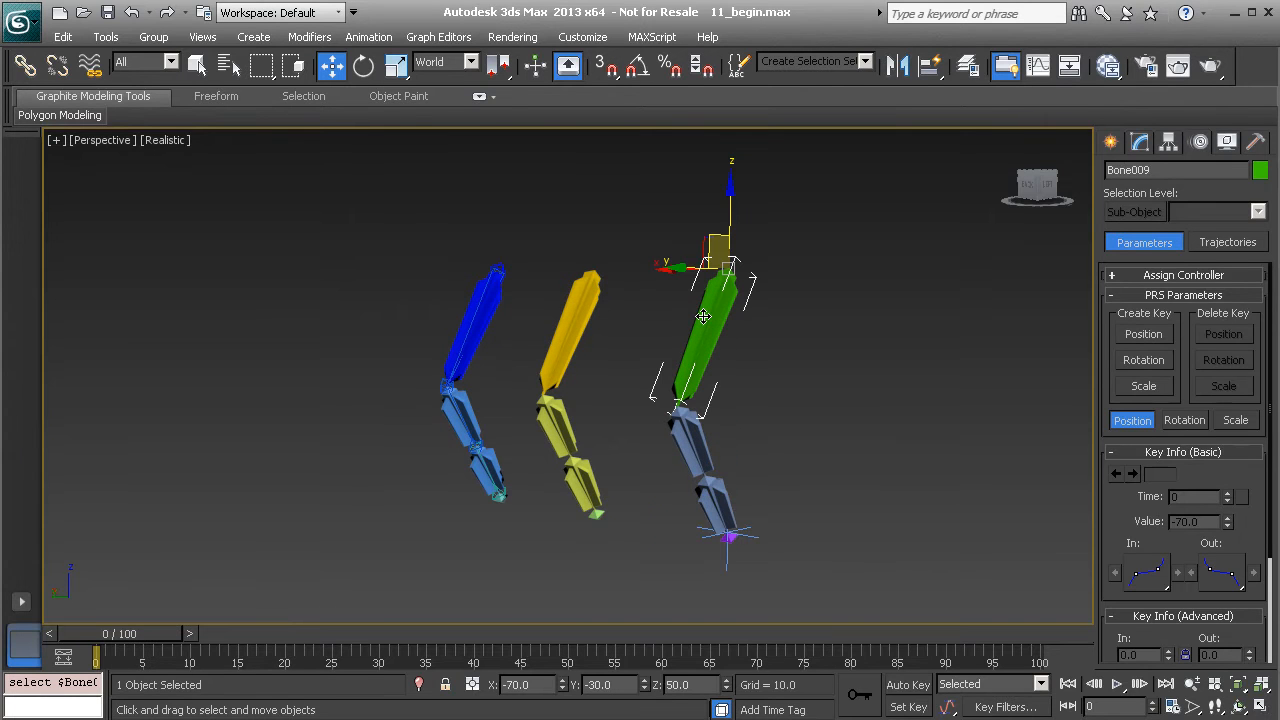
{"action": "key", "text": "e"}
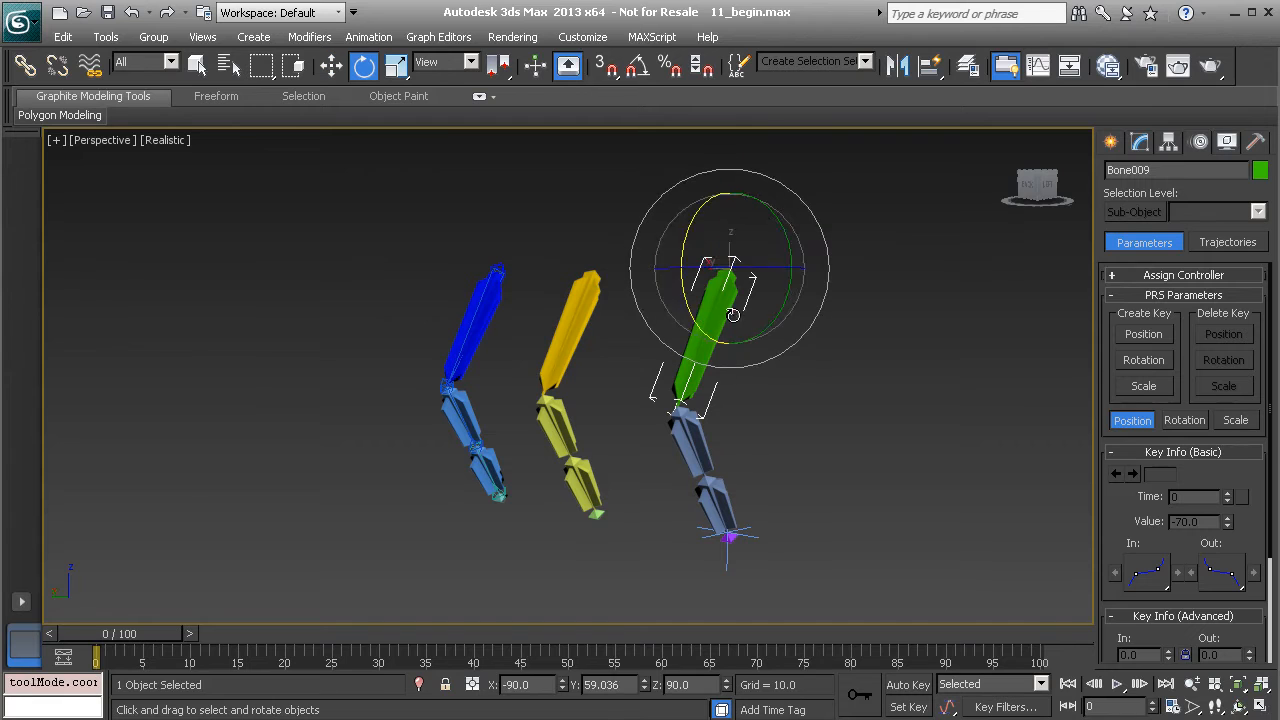
{"action": "left_click", "coordinate": [683, 461]}
{"action": "left_click", "coordinate": [687, 488]}
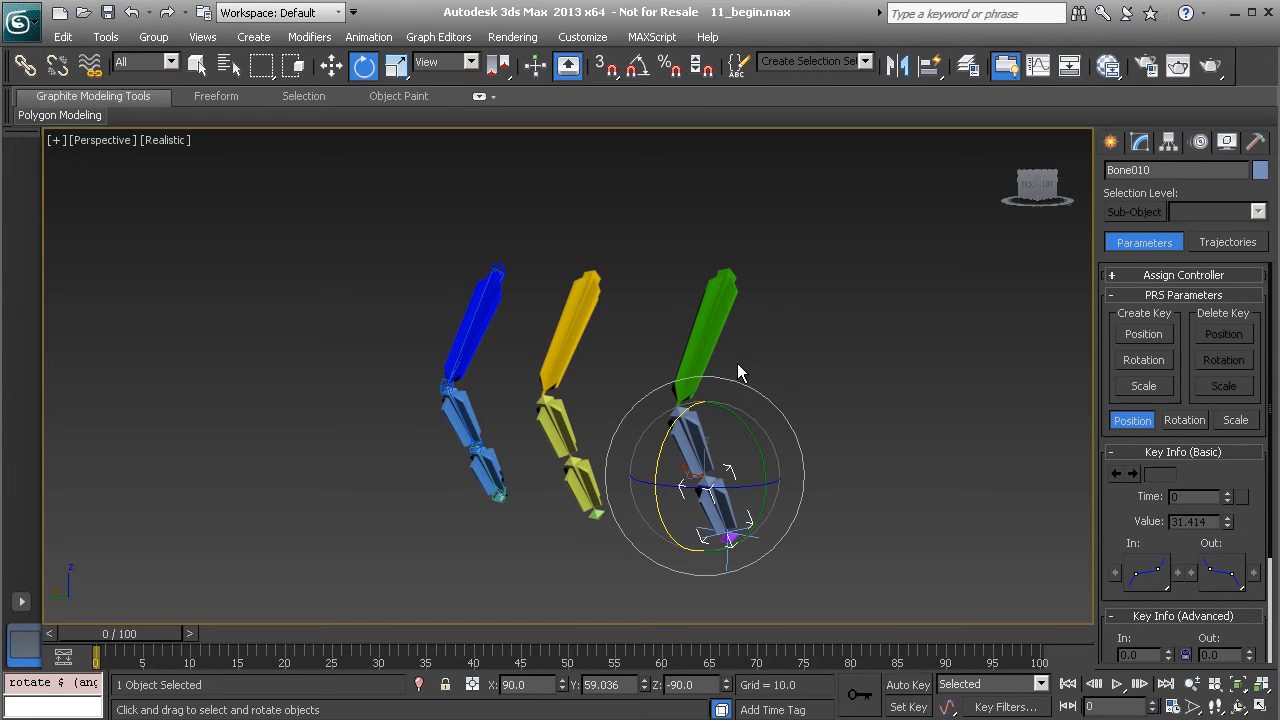
{"action": "left_click", "coordinate": [716, 313]}
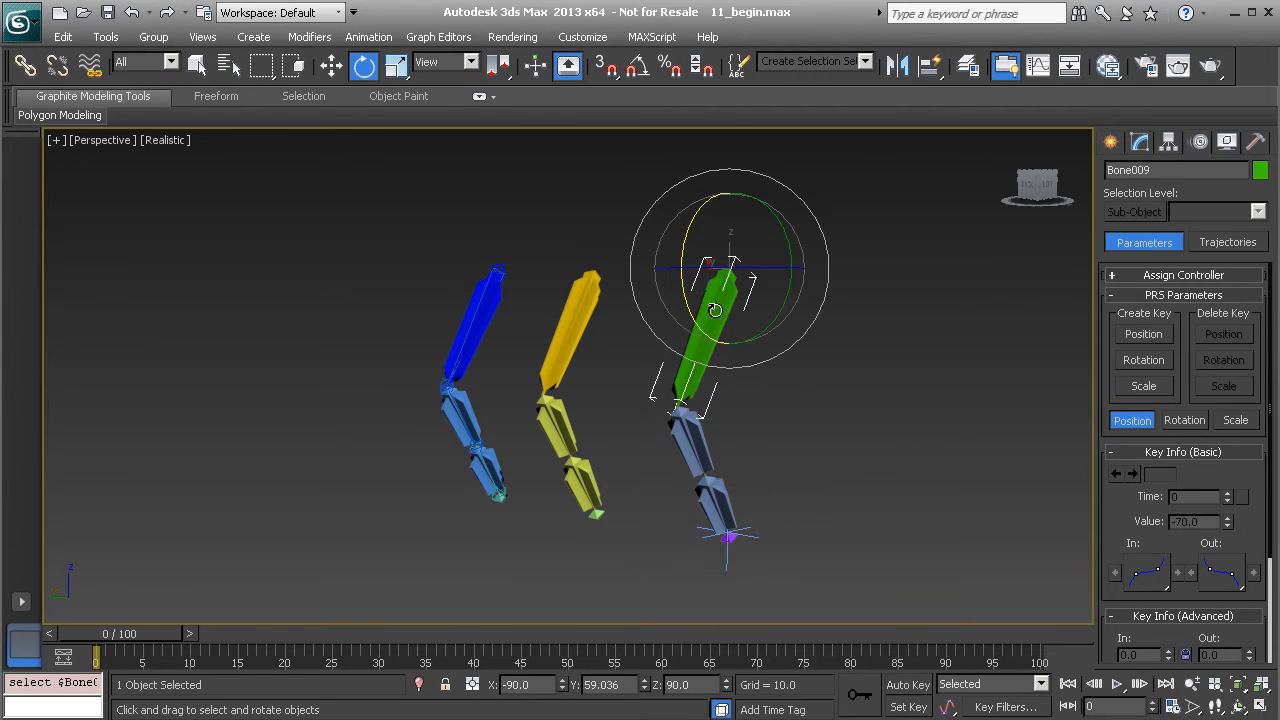
- Try moving the IK goal up and forward and changing its Swivel Angle, reverting each change
{"action": "left_click", "coordinate": [753, 536]}
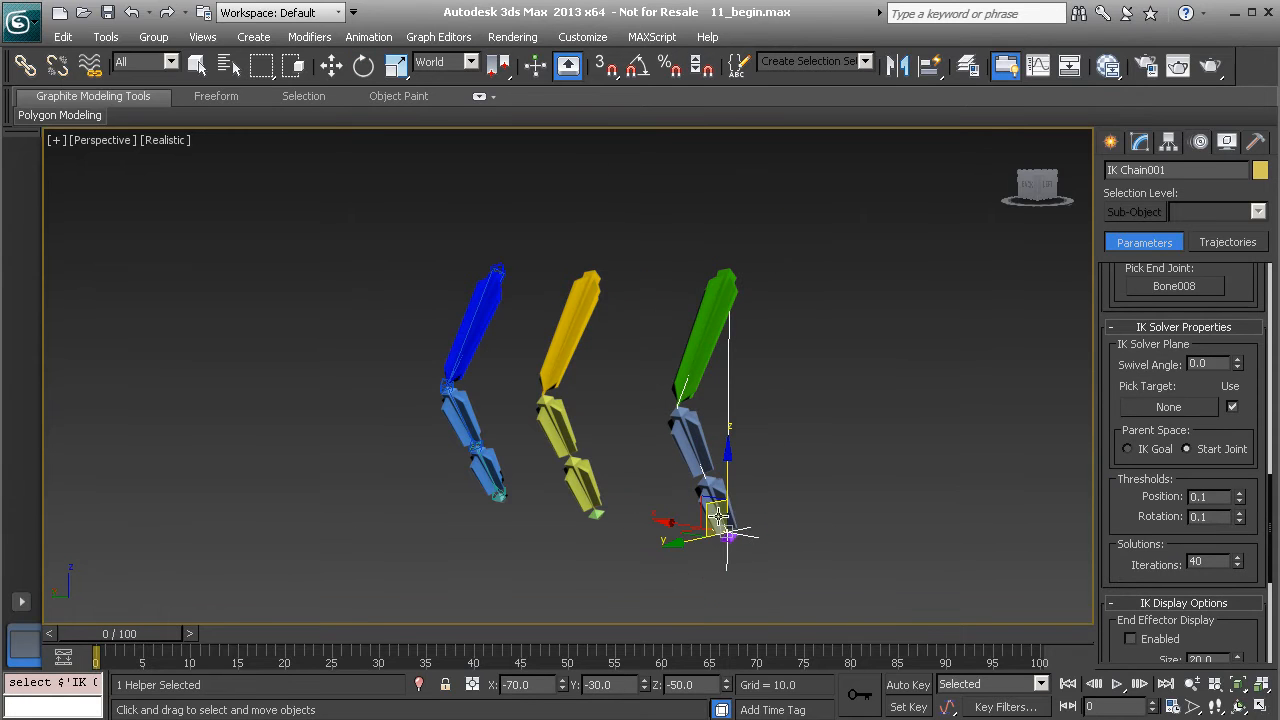
{"action": "key", "text": "w"}
{"action": "left_click_drag", "start_coordinate": [735, 530], "coordinate": [633, 423]}
{"action": "key", "text": "ctrl+z"}
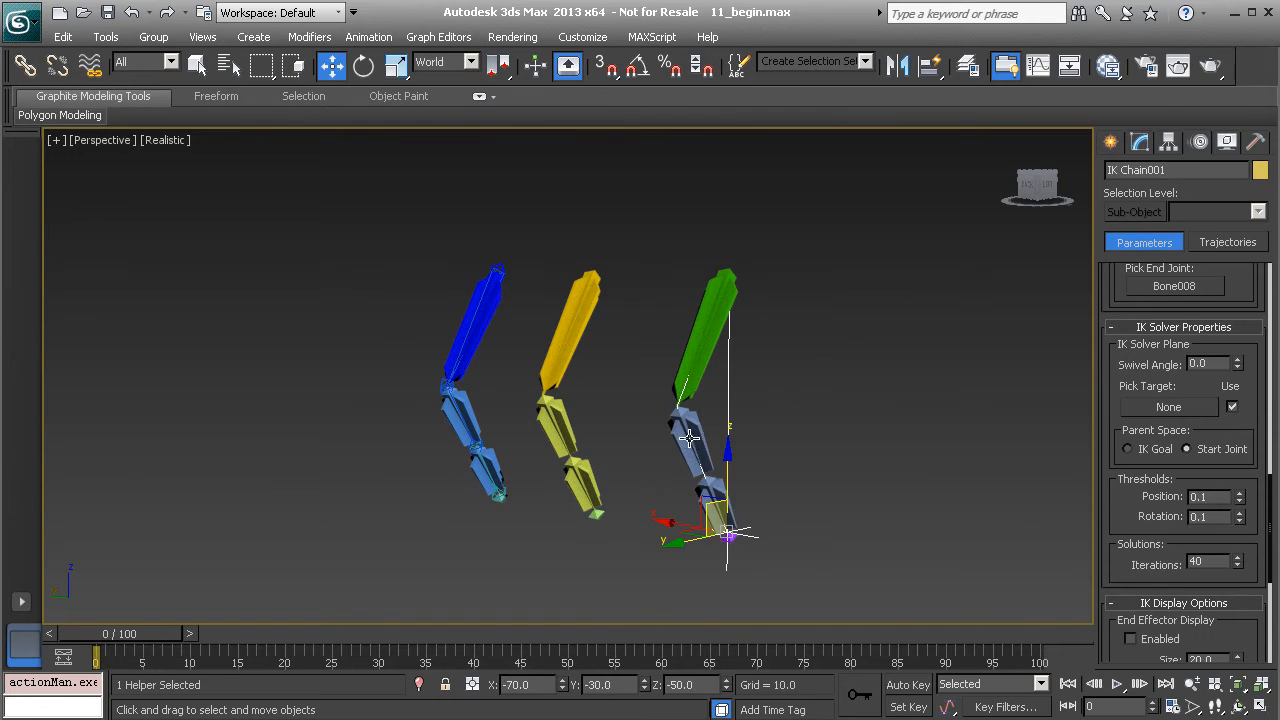
{"action": "left_click_drag", "start_coordinate": [731, 536], "coordinate": [680, 466]}
{"action": "right_click", "coordinate": [680, 466]}
{"action": "left_click_drag", "start_coordinate": [1236, 368], "coordinate": [1233, 327]}
{"action": "right_click", "coordinate": [1233, 327]}
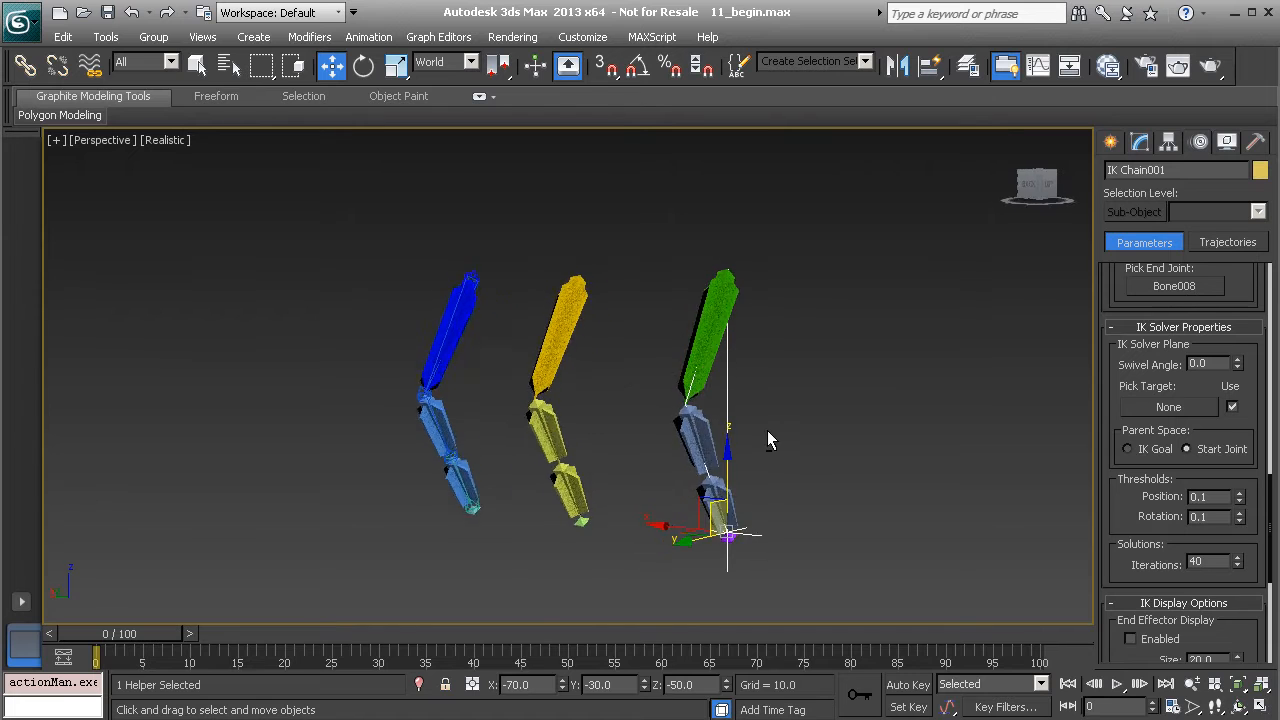
- Create a Point helper with the default cross display in the open space near the bone chains
{"action": "left_click", "coordinate": [1111, 142]}
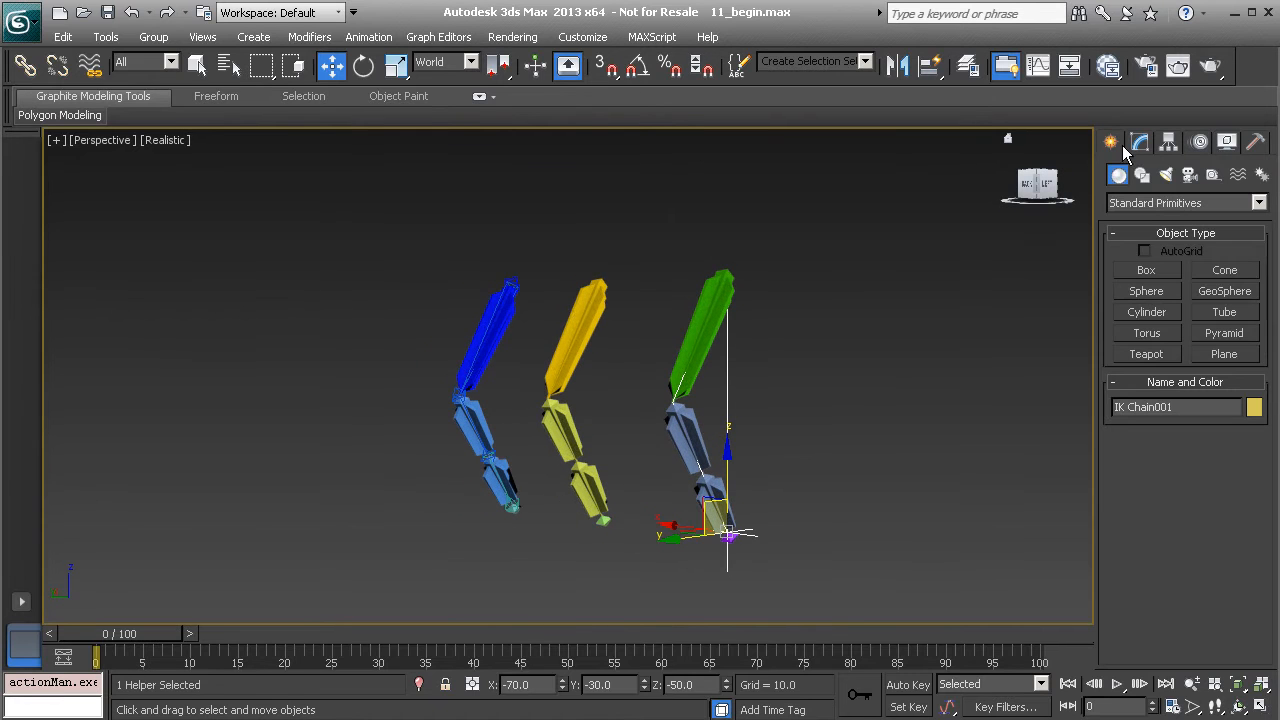
{"action": "left_click", "coordinate": [1213, 176]}
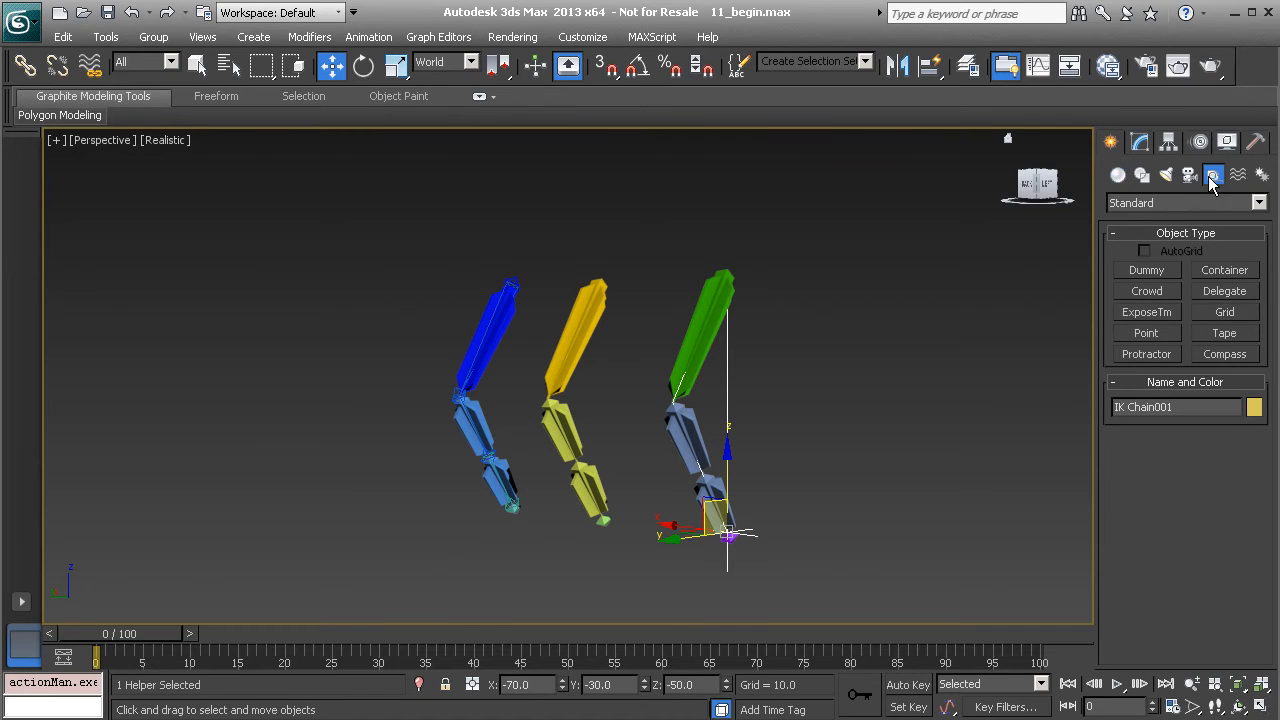
{"action": "left_click", "coordinate": [1148, 338]}
{"action": "left_click", "coordinate": [466, 553]}
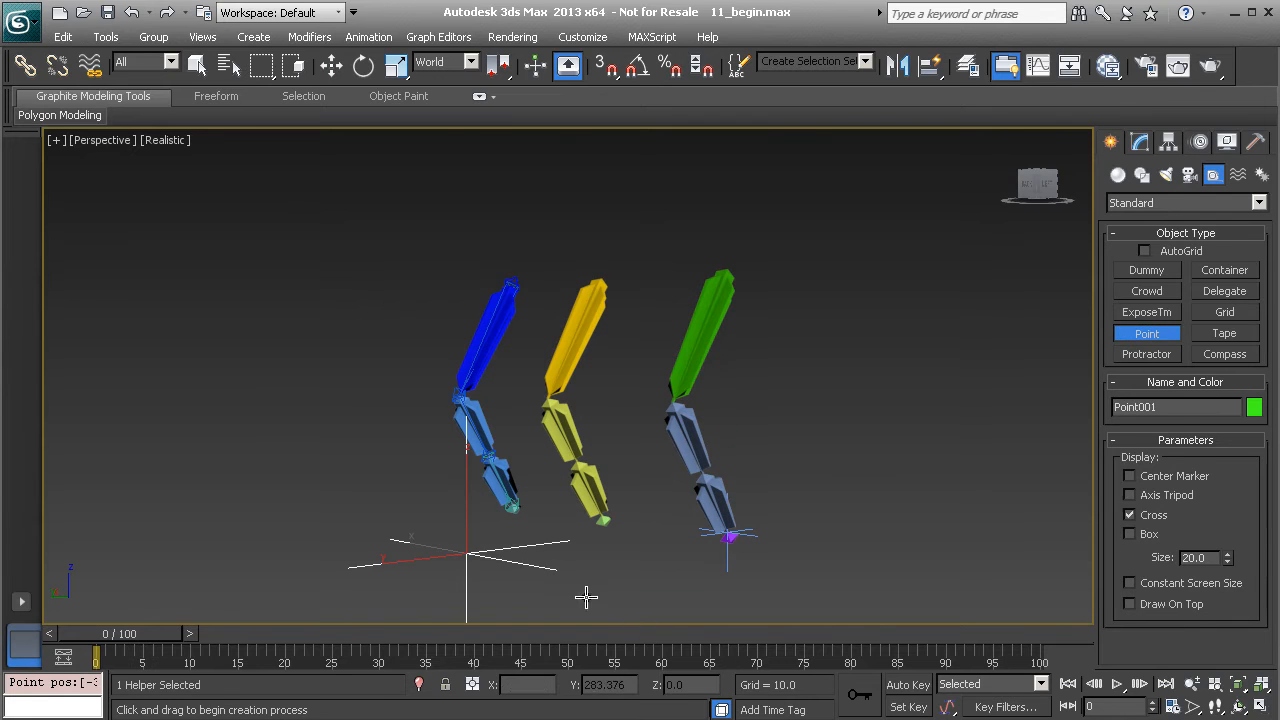
{"action": "key", "text": "w"}
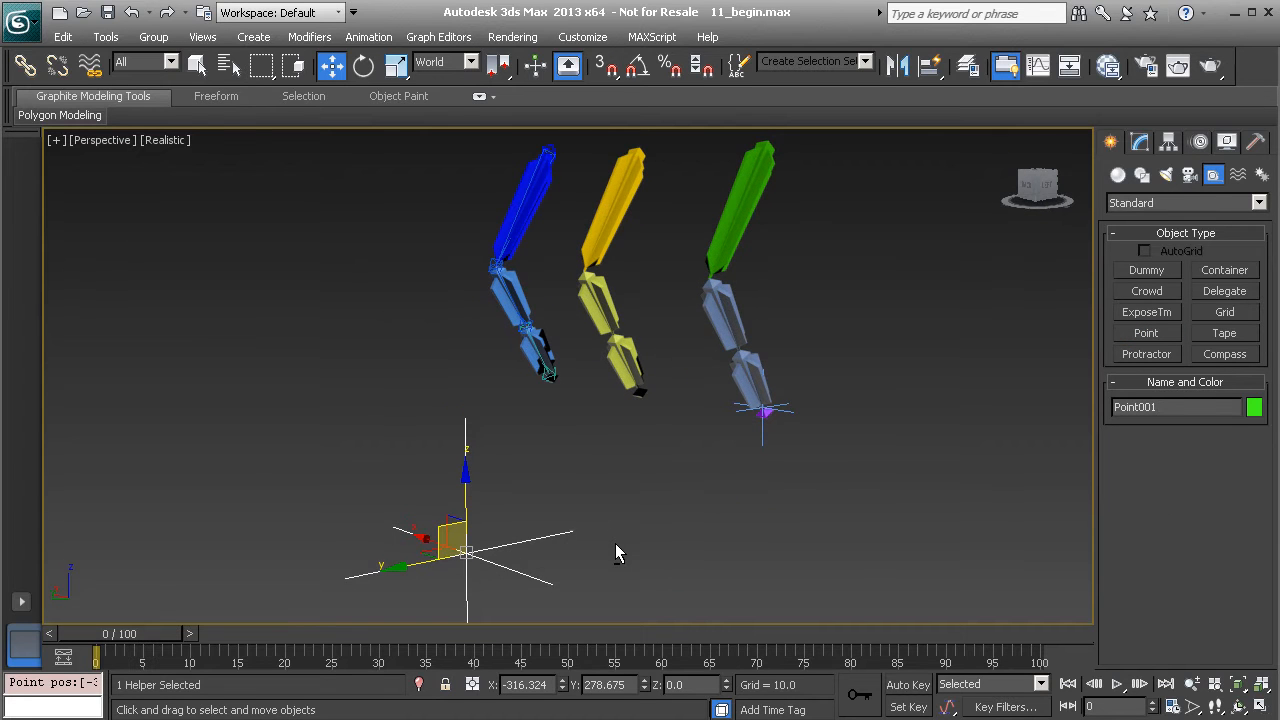
- Align the point helper to the gray-blue middle bone and move it out along Y to about 48
{"action": "key", "text": "alt+a"}
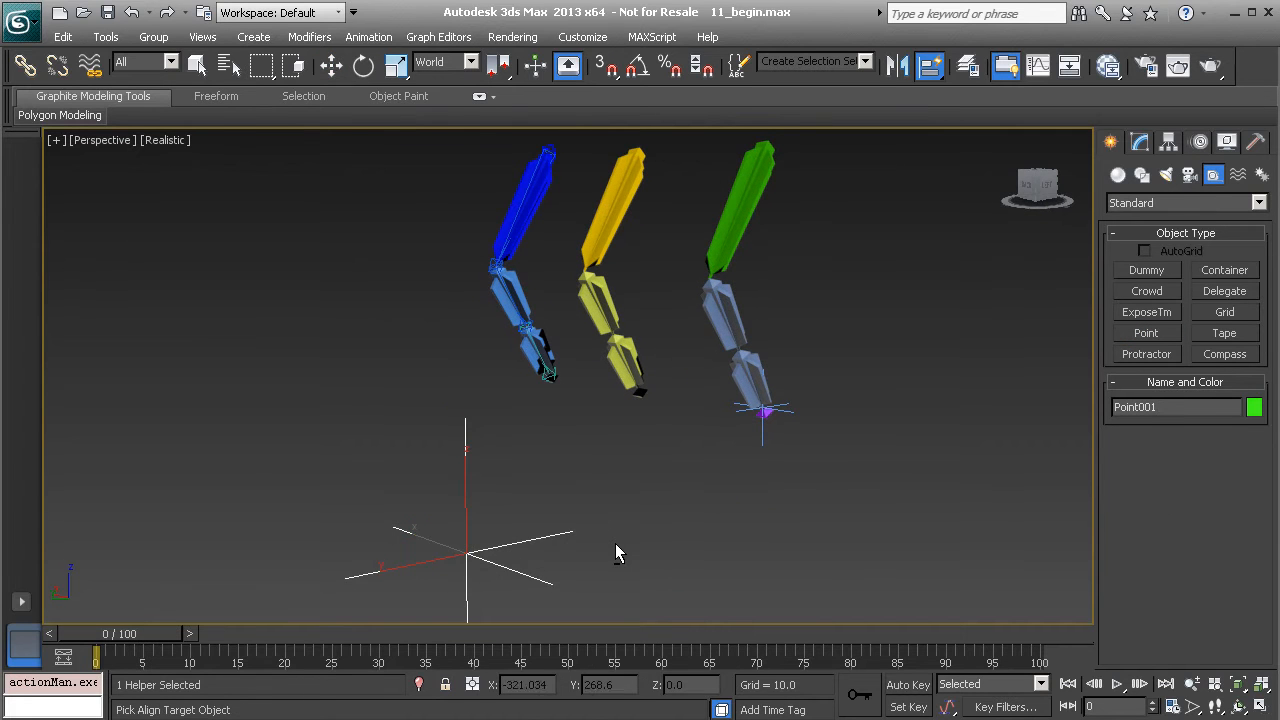
{"action": "left_click", "coordinate": [715, 316]}
{"action": "middle_click_drag", "start_coordinate": [768, 315], "coordinate": [790, 380], "text": "alt"}
{"action": "left_click_drag", "start_coordinate": [663, 356], "coordinate": [528, 359]}
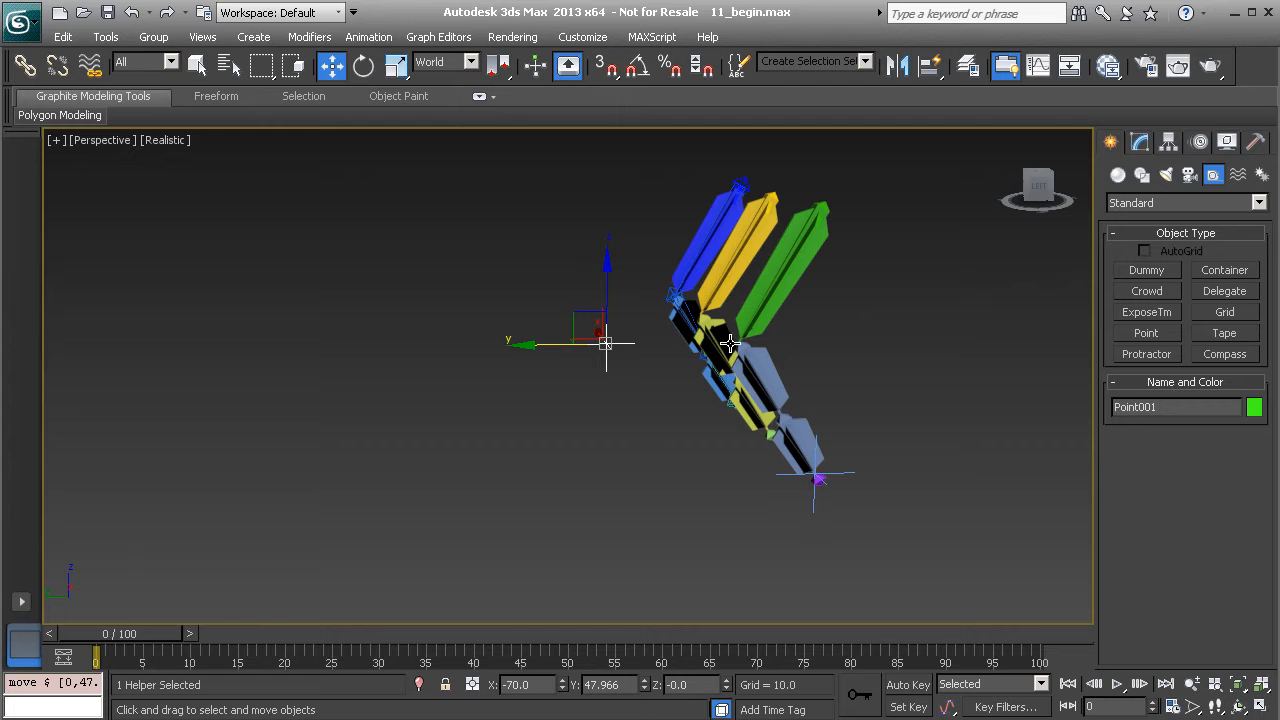
- Assign the point helper as the target of the IK chain's solver plane
{"action": "middle_click_drag", "start_coordinate": [530, 344], "coordinate": [820, 463], "text": "alt"}
{"action": "left_click", "coordinate": [820, 465]}
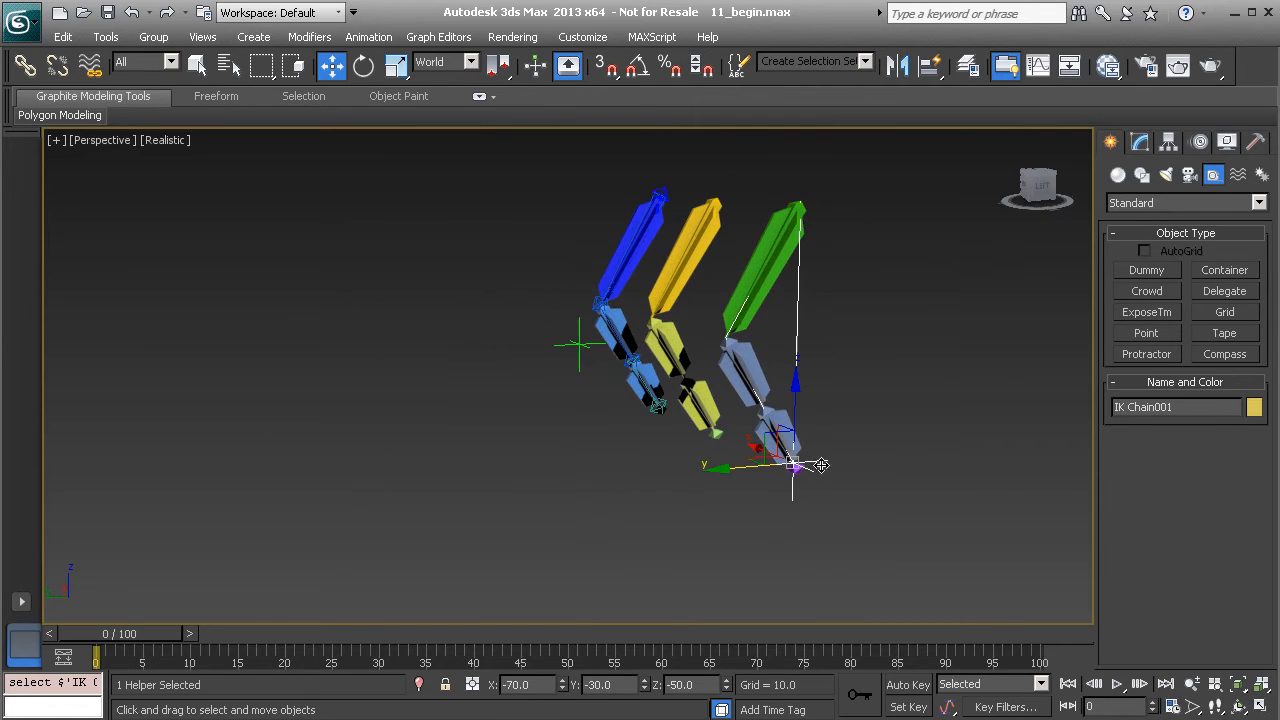
{"action": "left_click", "coordinate": [1200, 143]}
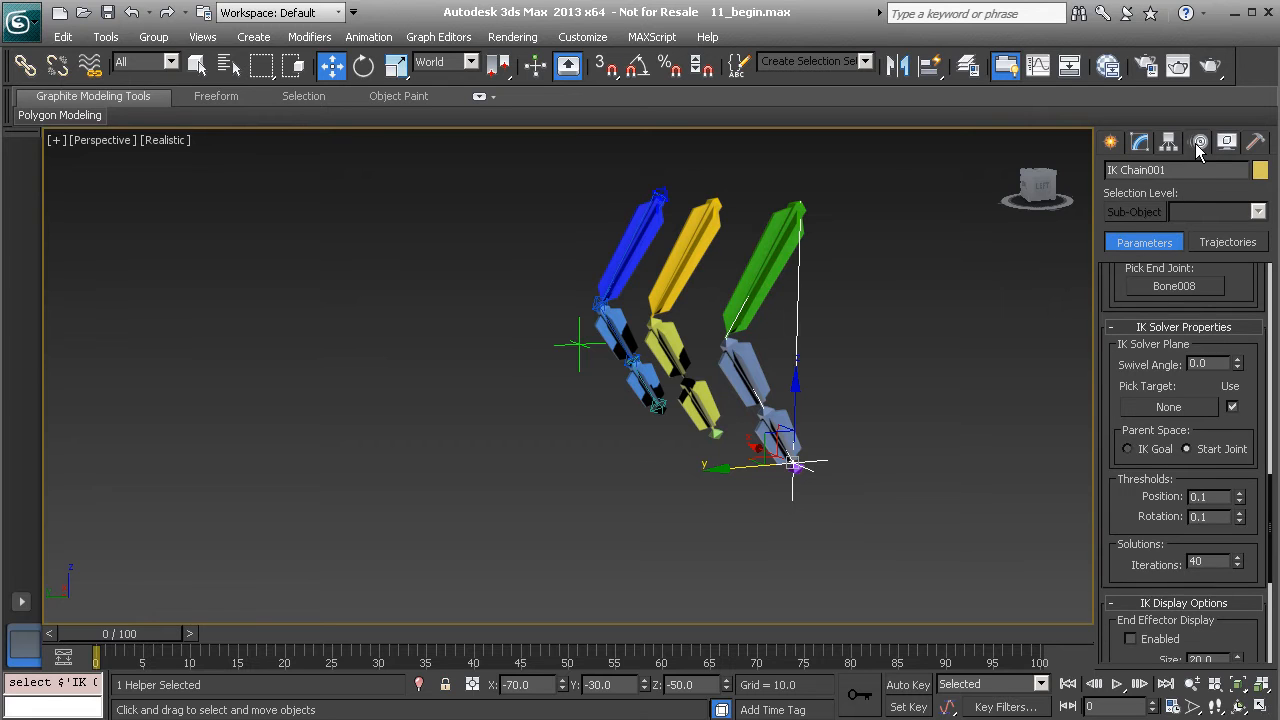
{"action": "left_click", "coordinate": [1167, 407]}
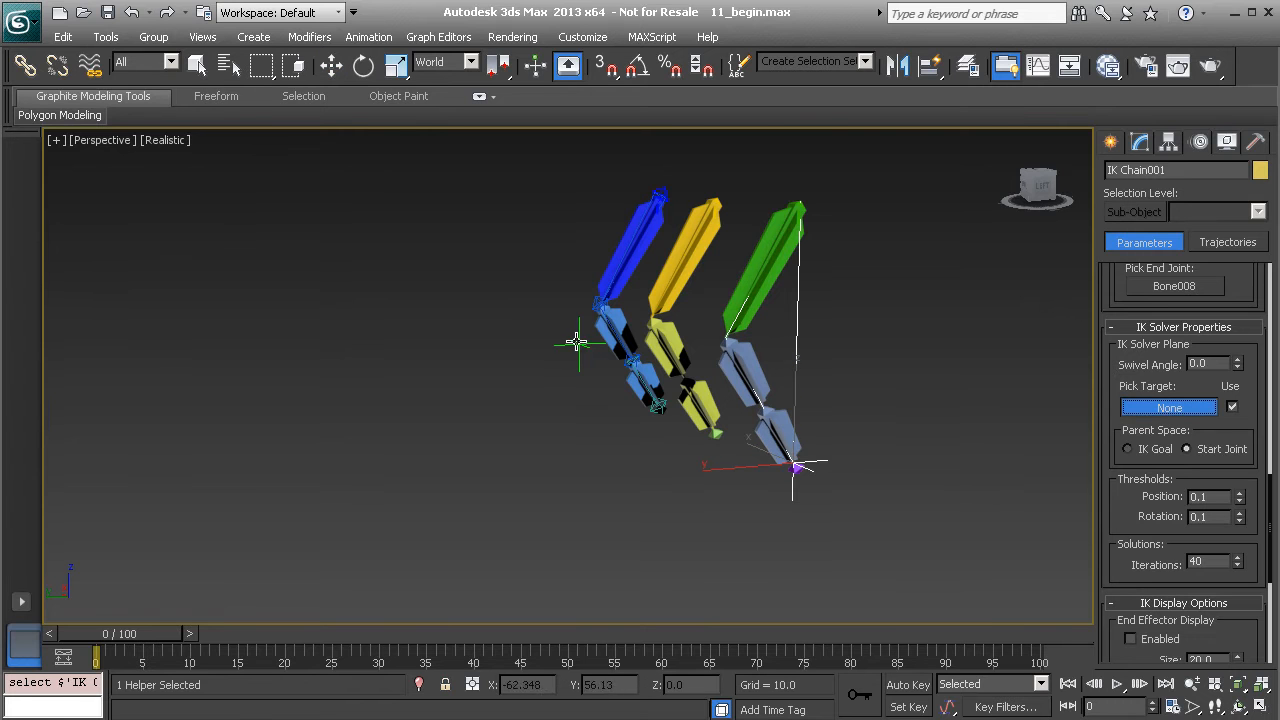
{"action": "left_click", "coordinate": [570, 343]}
{"action": "middle_click_drag", "start_coordinate": [680, 405], "coordinate": [634, 386], "text": "alt"}
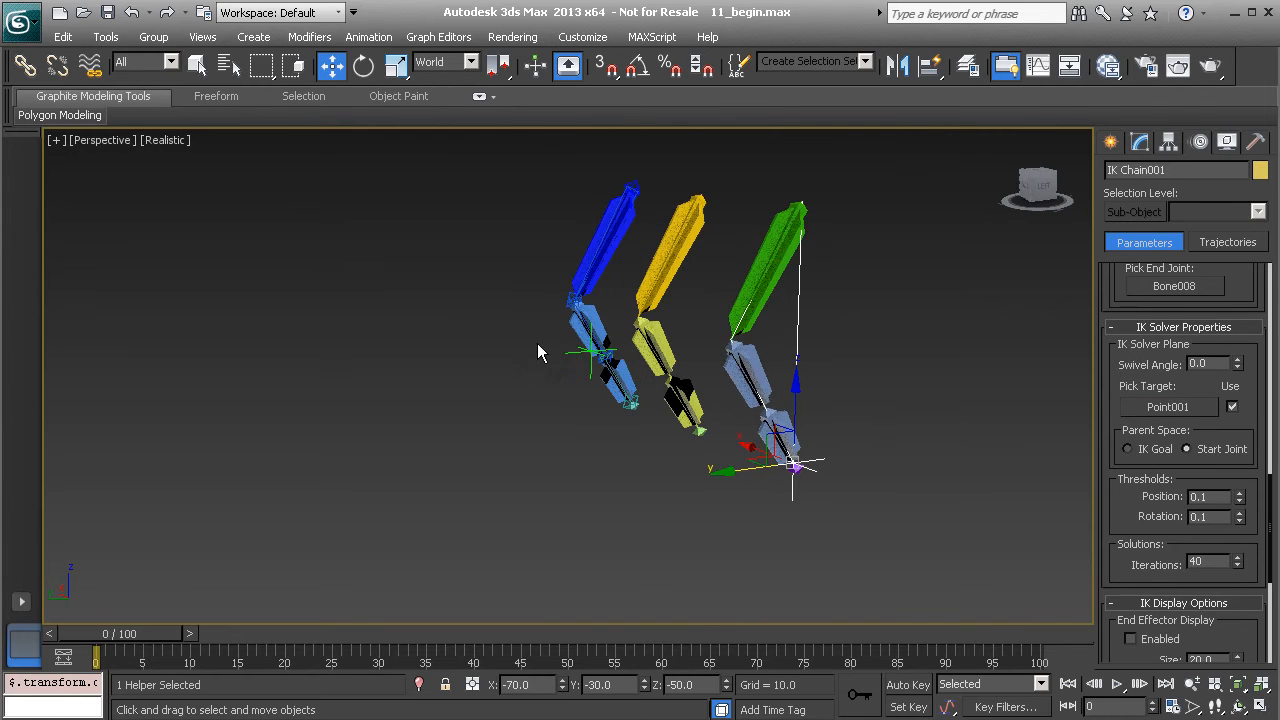
- Move the point helper to about X -149, Y 58, Z 17 so it swivels the IK chain
{"action": "left_click", "coordinate": [571, 354]}
{"action": "middle_click_drag", "start_coordinate": [571, 354], "coordinate": [650, 391], "text": "alt"}
{"action": "left_click_drag", "start_coordinate": [560, 322], "coordinate": [801, 297]}
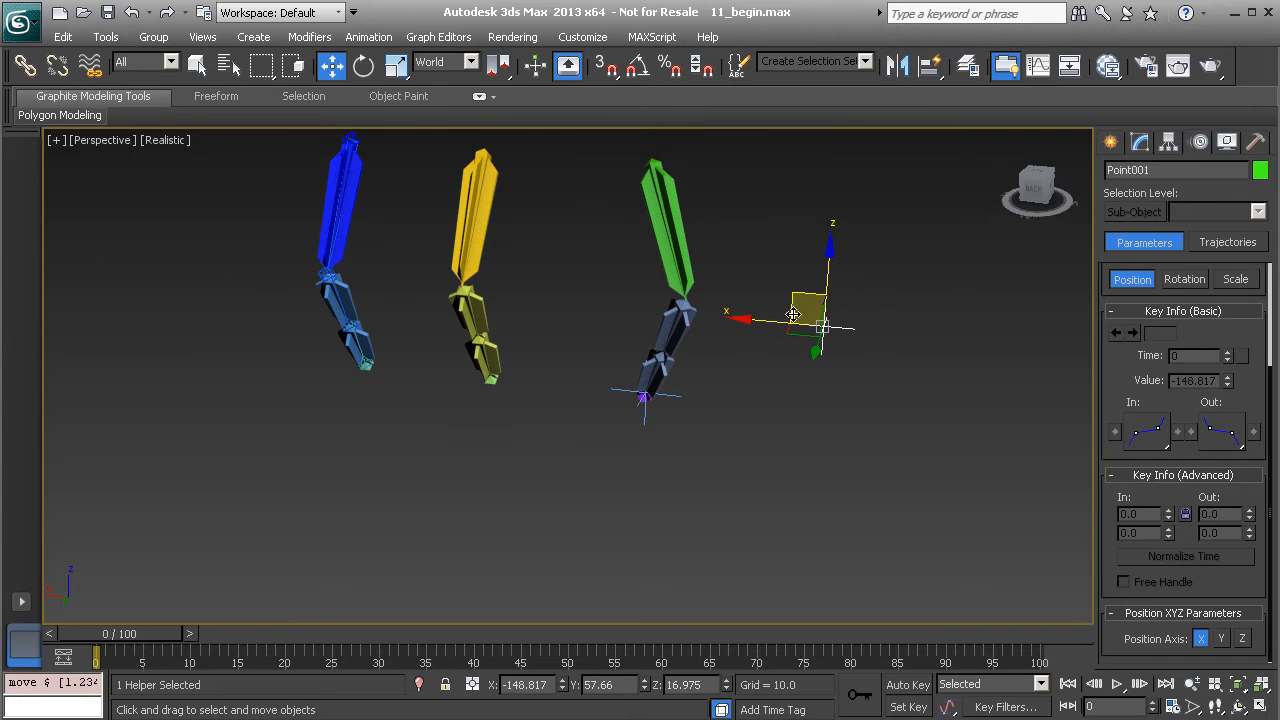
- Try moving the IK goal while the chain follows the point target, and undo the move
{"action": "left_click", "coordinate": [677, 397]}
{"action": "middle_click_drag", "start_coordinate": [725, 405], "coordinate": [645, 396], "text": "alt"}
{"action": "left_click_drag", "start_coordinate": [635, 389], "coordinate": [563, 335]}
{"action": "key", "text": "ctrl+z"}
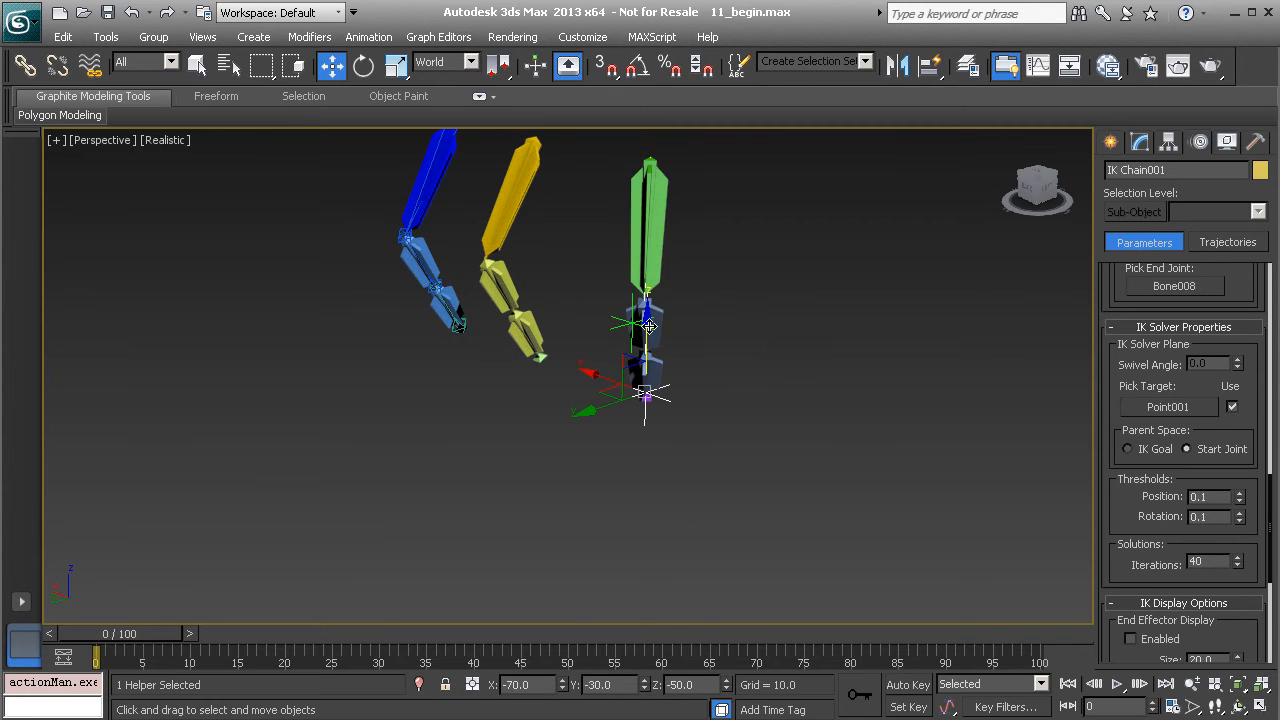
- Turn off use of the IK chain's point target, and undo a trial Swivel Angle of -56 made before re-enabling the target
{"action": "left_click", "coordinate": [1232, 407]}
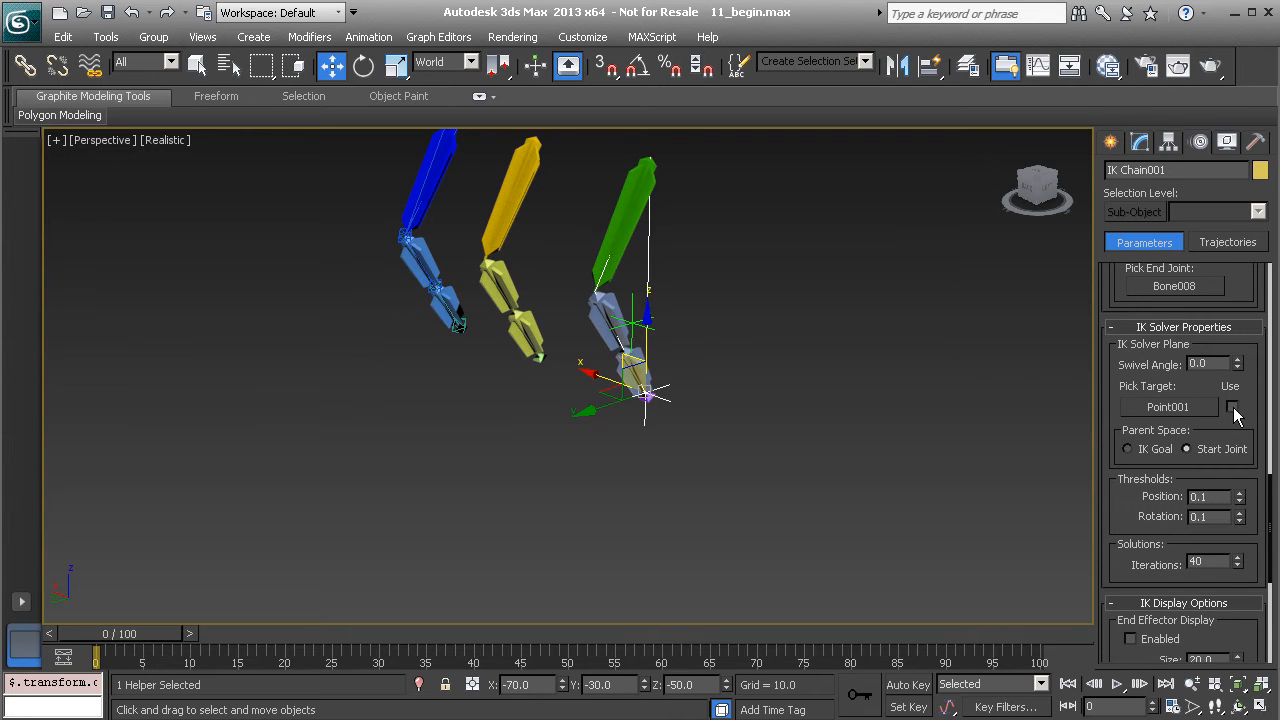
{"action": "left_click_drag", "start_coordinate": [1238, 370], "coordinate": [1235, 398]}
{"action": "left_click", "coordinate": [1233, 406]}
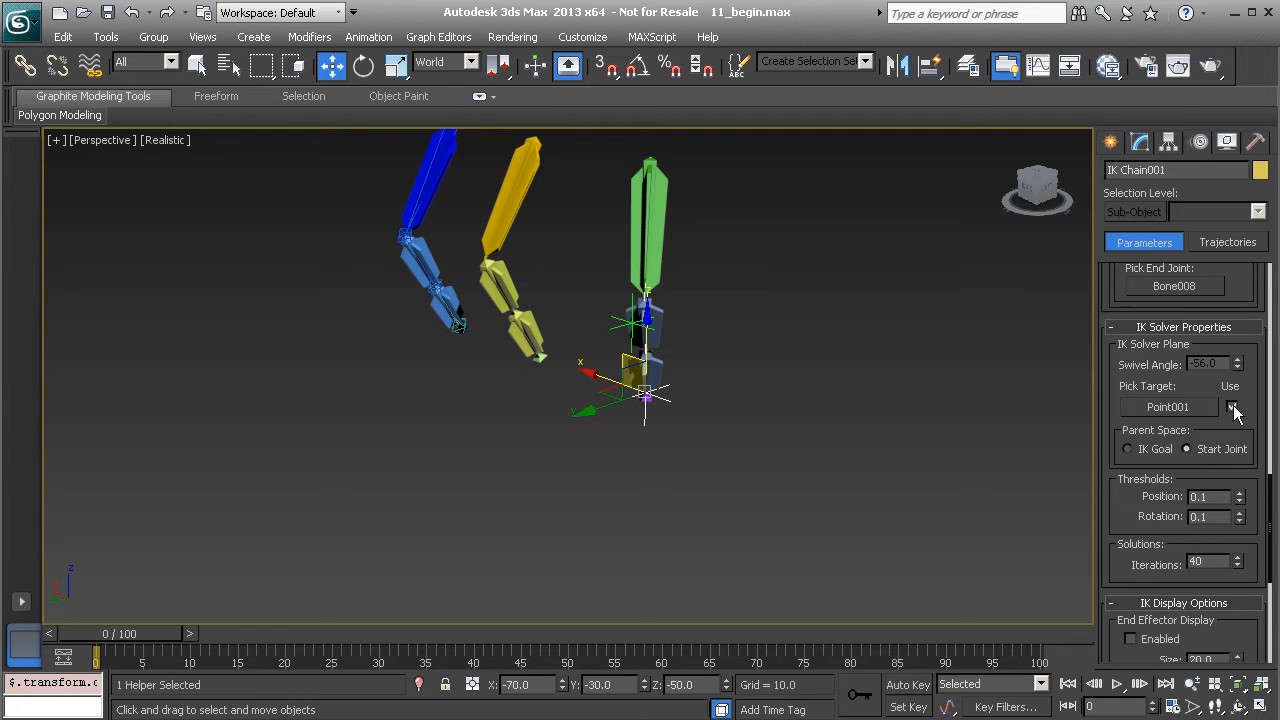
{"action": "middle_click_drag", "start_coordinate": [715, 377], "coordinate": [827, 414], "text": "alt"}
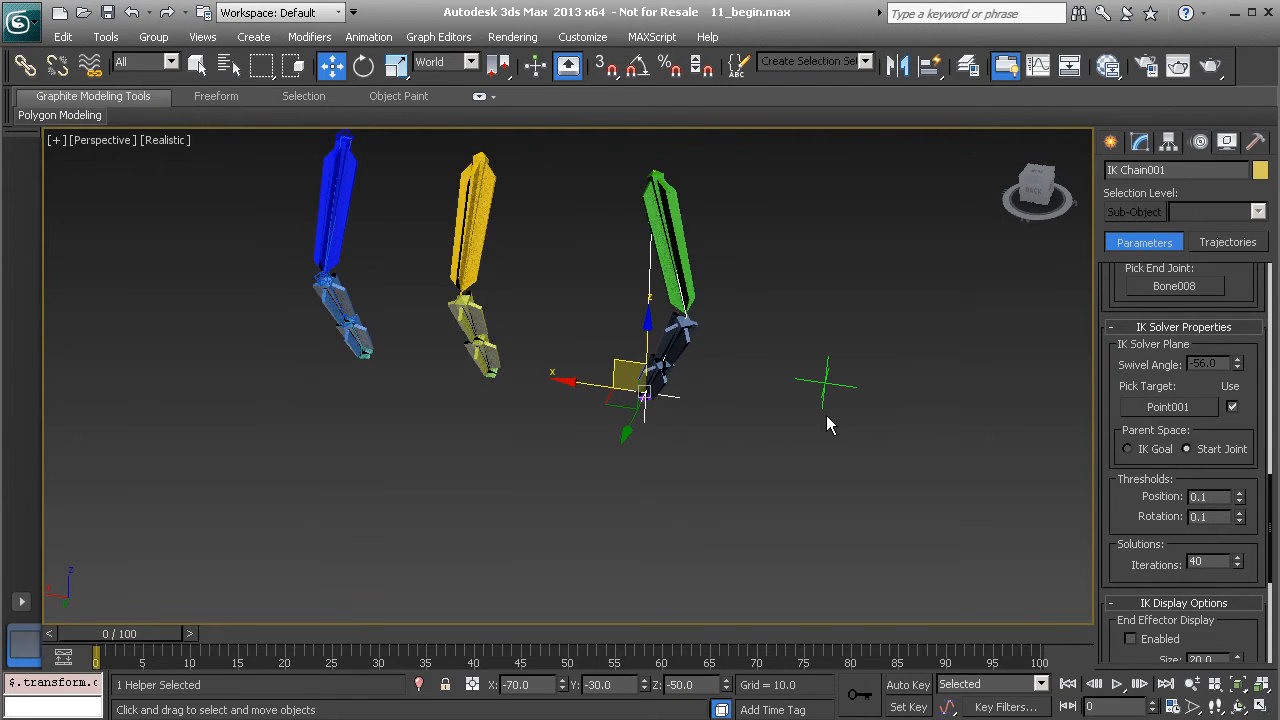
{"action": "key", "text": "ctrl+z"}
{"action": "key", "text": "ctrl+z"}
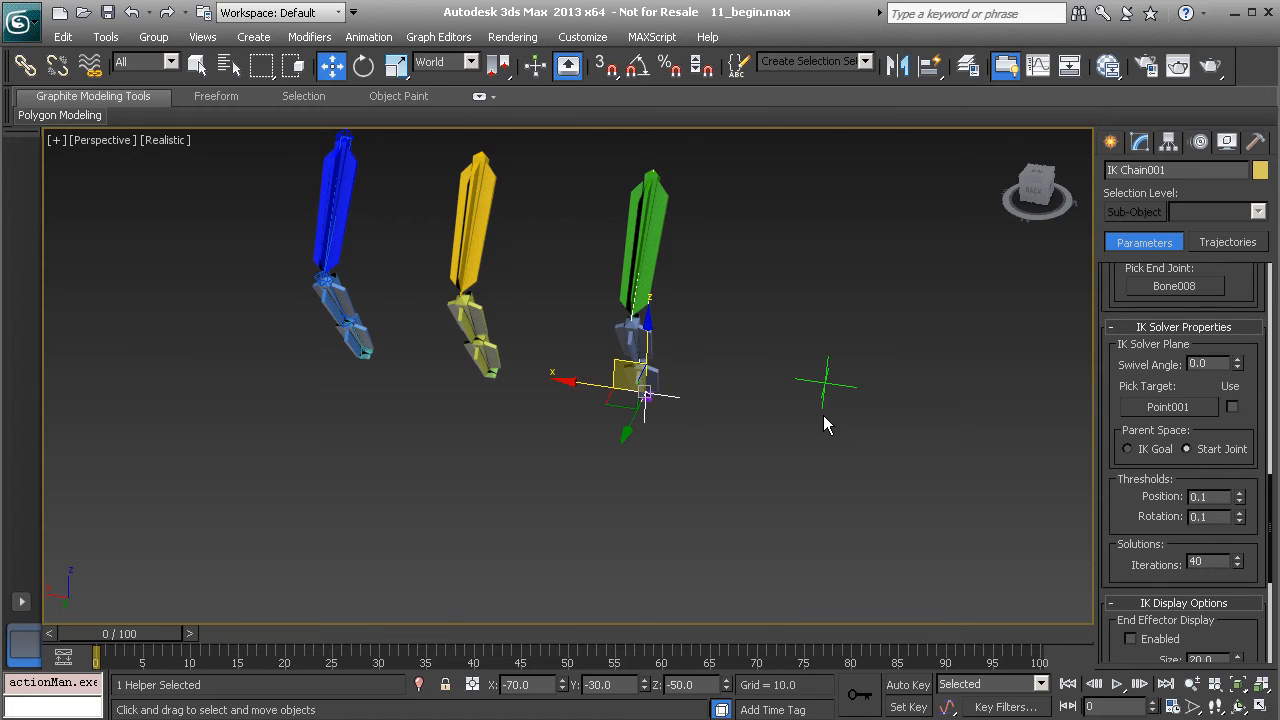
- Undo the recent point helper moves and the switching off of the IK chain's target
{"action": "key", "text": "ctrl+z"}
{"action": "key", "text": "ctrl+z"}
{"action": "key", "text": "ctrl+z"}
{"action": "key", "text": "ctrl+z"}
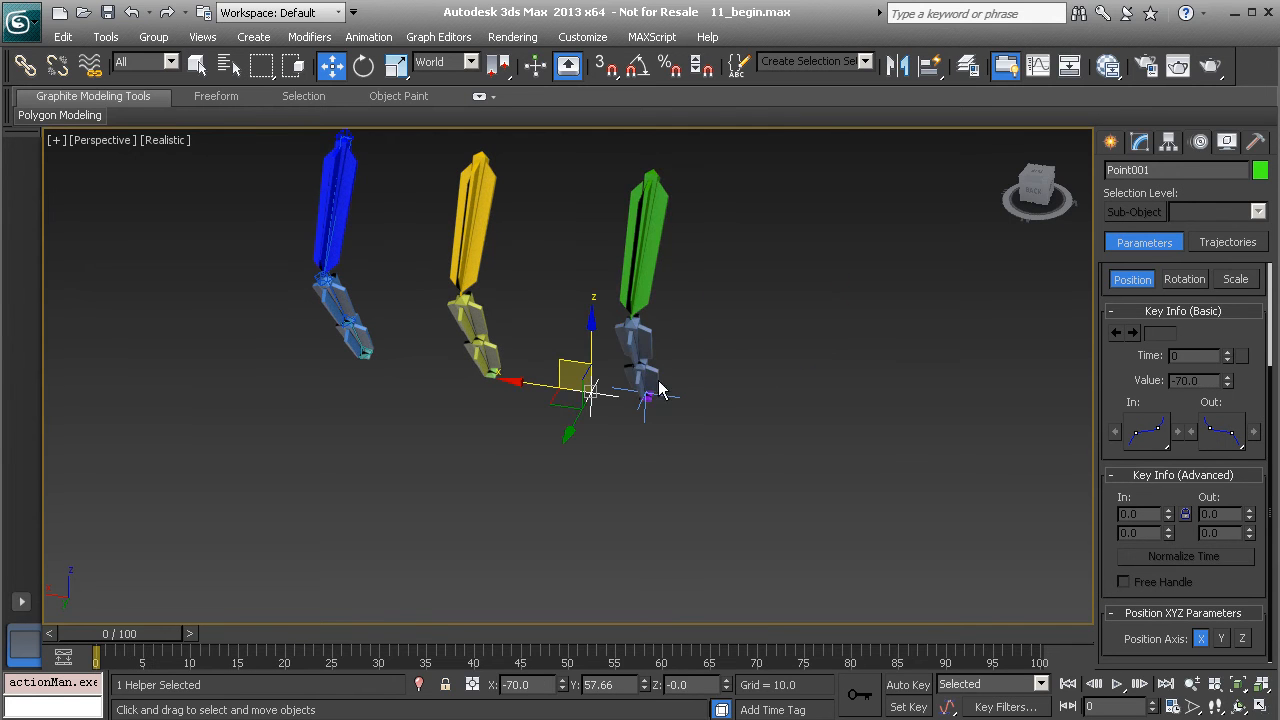
{"action": "middle_click_drag", "start_coordinate": [633, 350], "coordinate": [756, 491], "text": "alt"}
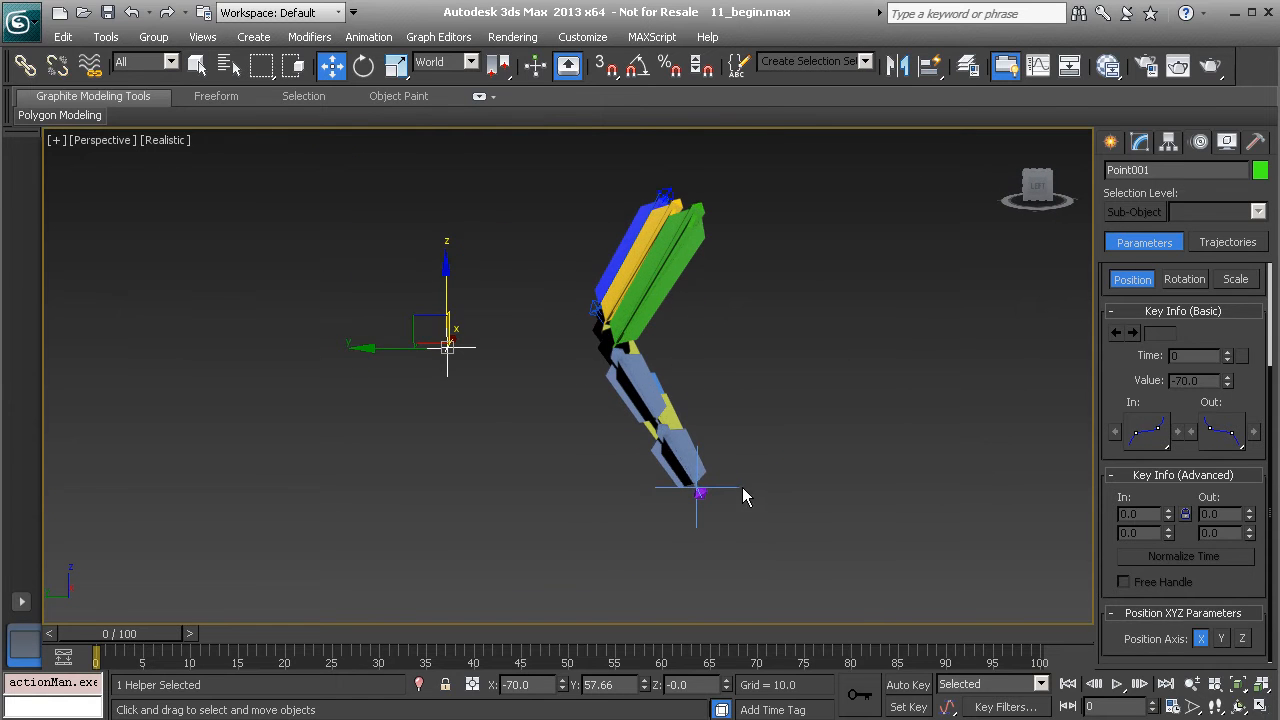
- Try moving the IK goal up and forward toward the point target, and undo the move
{"action": "left_click", "coordinate": [738, 487]}
{"action": "scroll", "coordinate": [697, 486], "scroll_direction": "down", "scroll_amount": 3}
{"action": "middle_click_drag", "start_coordinate": [690, 438], "coordinate": [737, 500]}
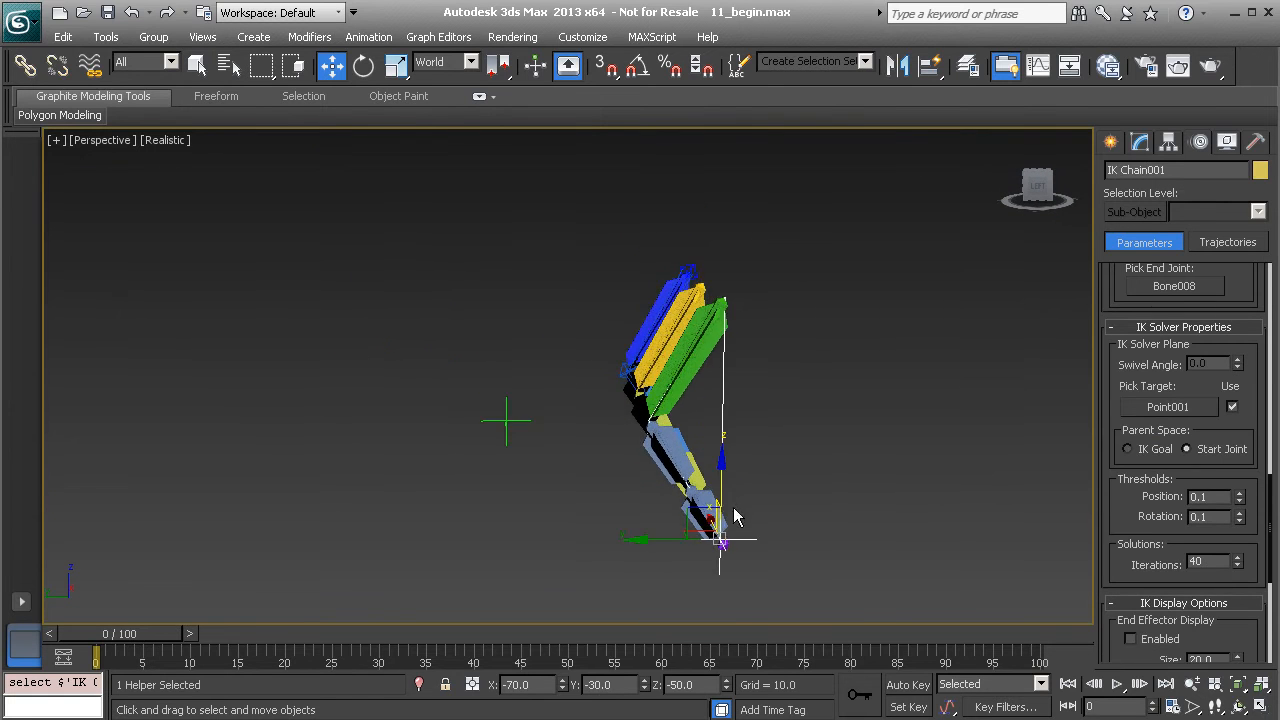
{"action": "left_click_drag", "start_coordinate": [691, 513], "coordinate": [571, 272]}
{"action": "key", "text": "ctrl+z"}
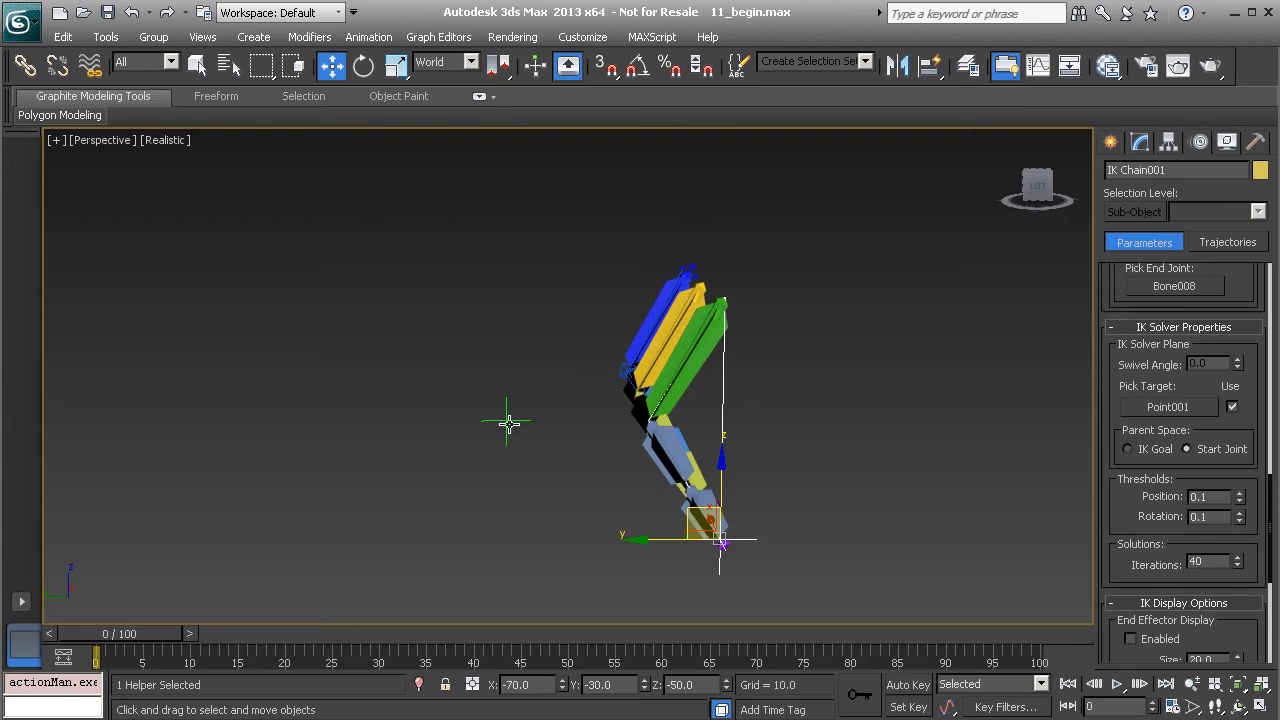
- Try moving the point helper by about -8 in Y and 60 in Z, and undo the move
{"action": "left_click", "coordinate": [507, 421]}
{"action": "left_click_drag", "start_coordinate": [475, 389], "coordinate": [476, 243]}
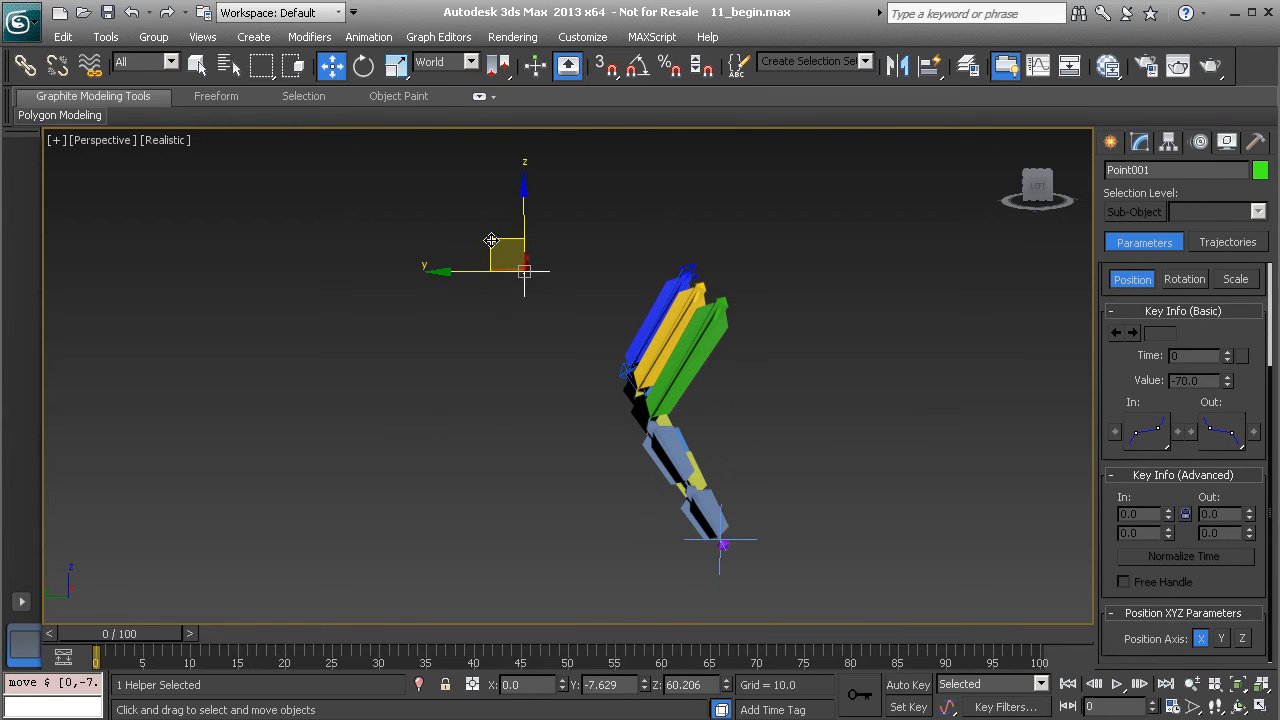
{"action": "key", "text": "ctrl+z"}
- Try moving the IK goal to about Y 18, Z 29 and raising the point helper about 75 units, and undo both moves
{"action": "left_click", "coordinate": [722, 543]}
{"action": "left_click_drag", "start_coordinate": [690, 519], "coordinate": [575, 330]}
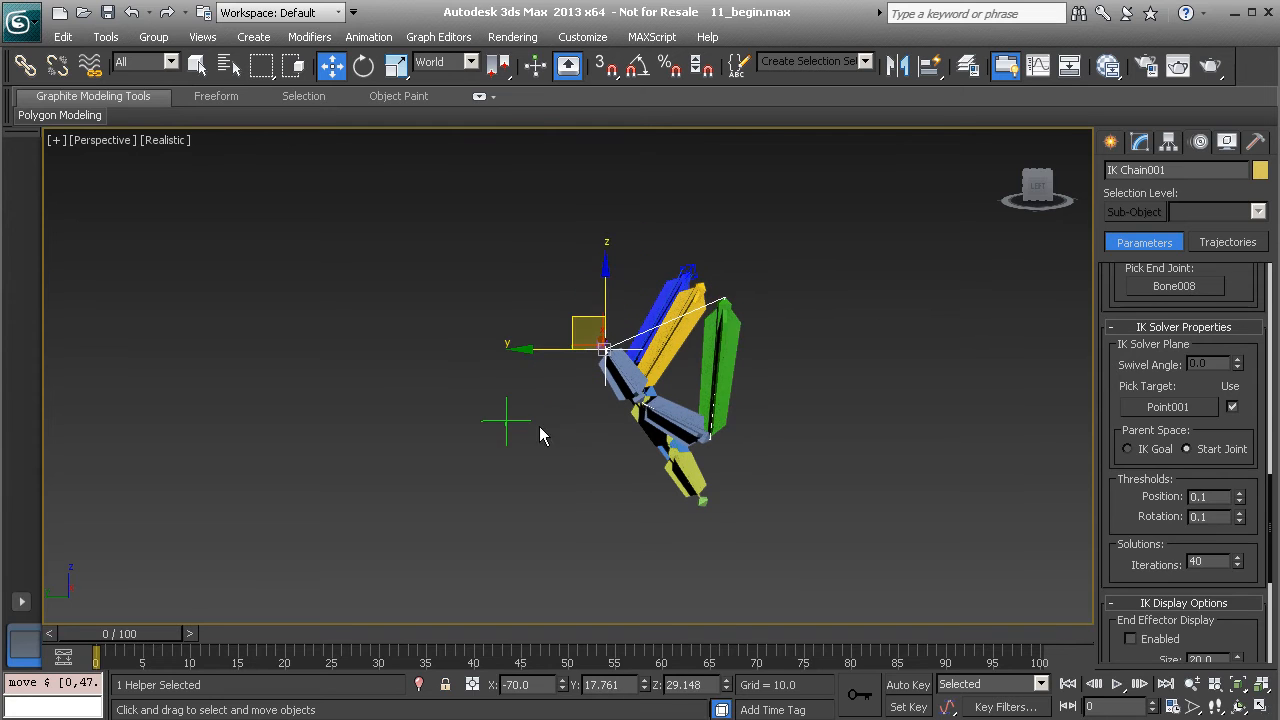
{"action": "left_click", "coordinate": [505, 420]}
{"action": "middle_click_drag", "start_coordinate": [588, 474], "coordinate": [573, 491]}
{"action": "left_click_drag", "start_coordinate": [463, 416], "coordinate": [403, 228]}
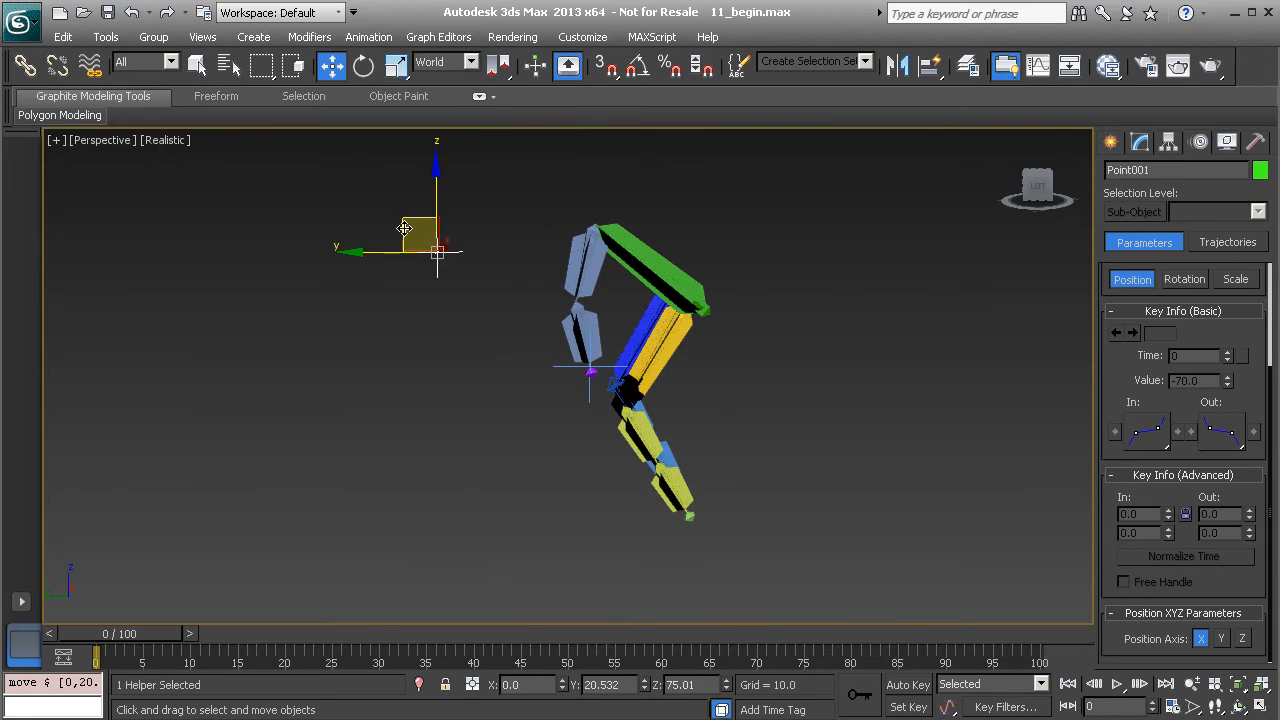
{"action": "key", "text": "ctrl+z"}
{"action": "key", "text": "ctrl+z"}
{"action": "key", "text": "ctrl+z"}
{"action": "key", "text": "ctrl+z"}
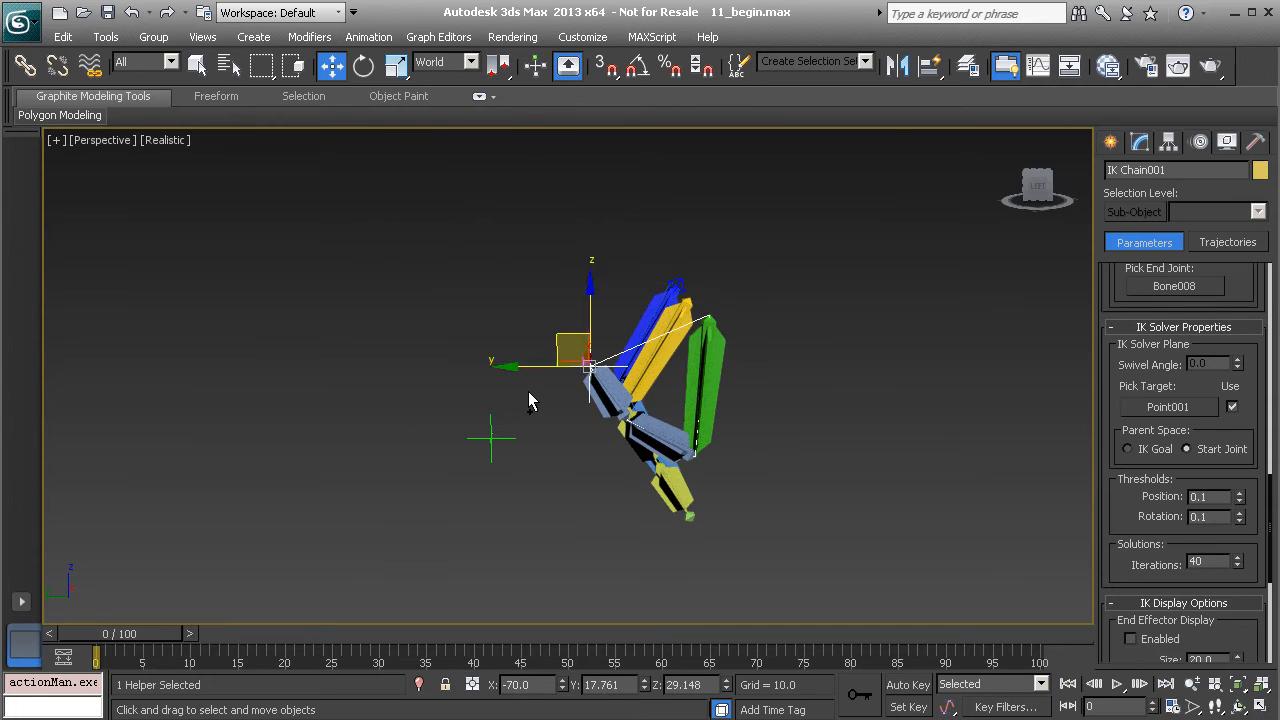
- Try moving only the point helper by about 3 in Y and 20 in Z, and undo the move
{"action": "left_click", "coordinate": [792, 494]}
{"action": "middle_click_drag", "start_coordinate": [792, 496], "coordinate": [548, 402]}
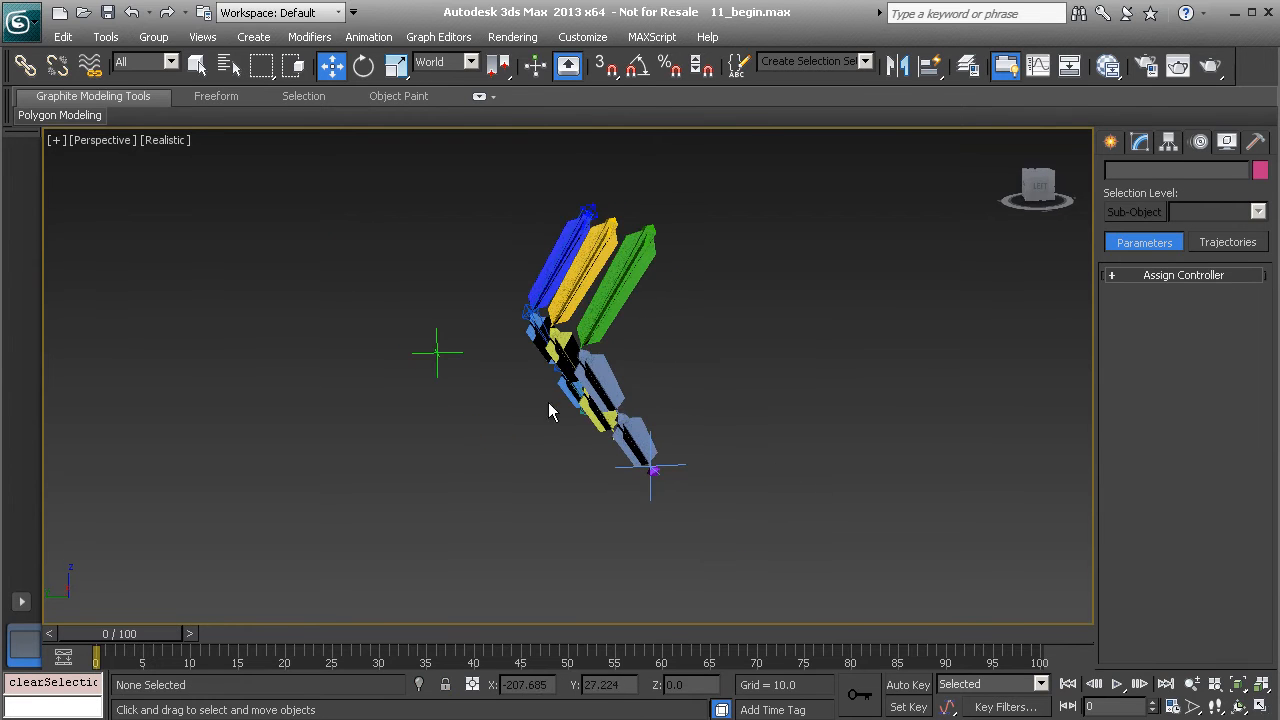
{"action": "left_click", "coordinate": [437, 352]}
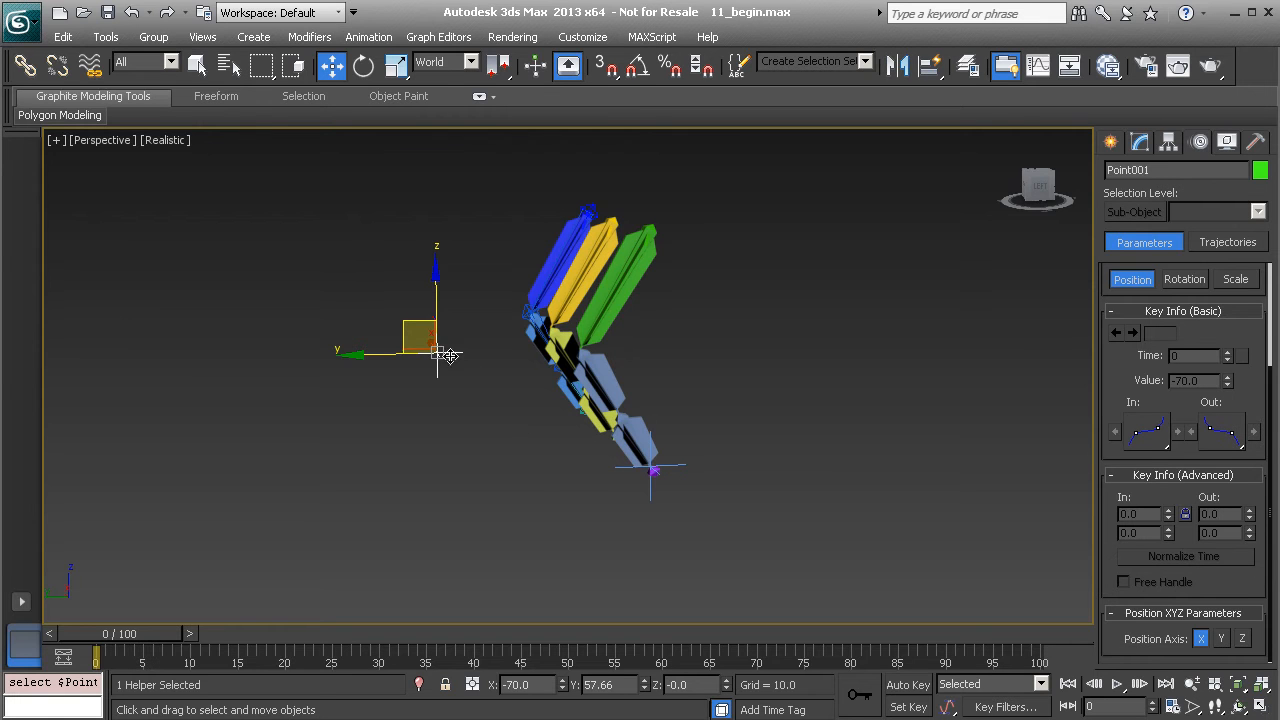
{"action": "middle_click_drag", "start_coordinate": [581, 357], "coordinate": [597, 423]}
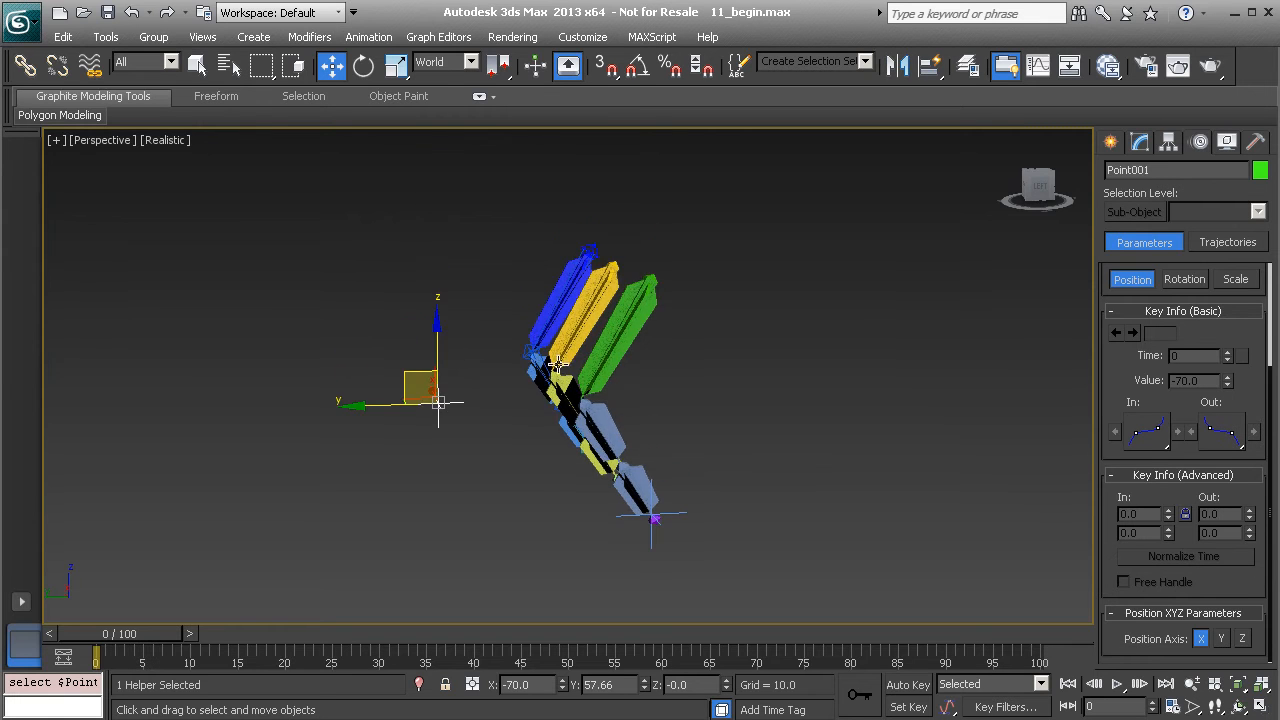
{"action": "left_click_drag", "start_coordinate": [425, 378], "coordinate": [405, 328]}
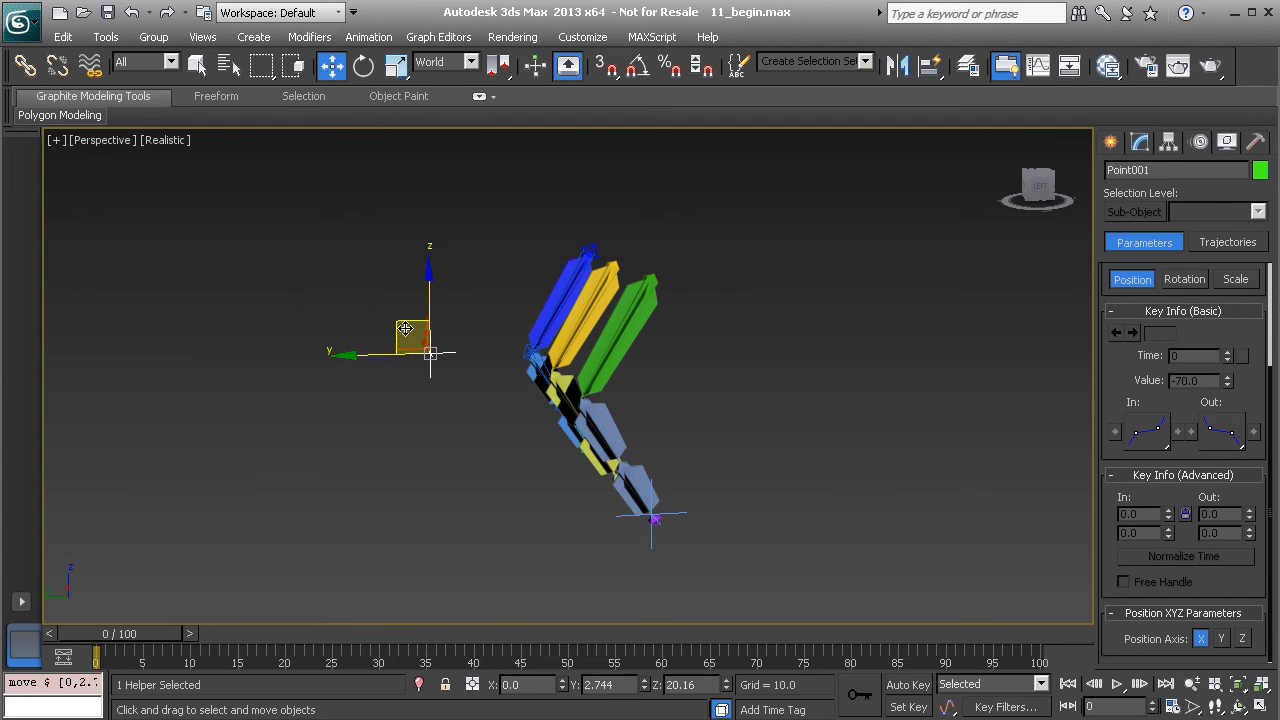
{"action": "key", "text": "ctrl+z"}
- Try to link the point helper to the IK goal as its parent
{"action": "middle_click_drag", "start_coordinate": [531, 413], "coordinate": [581, 404], "text": "alt"}
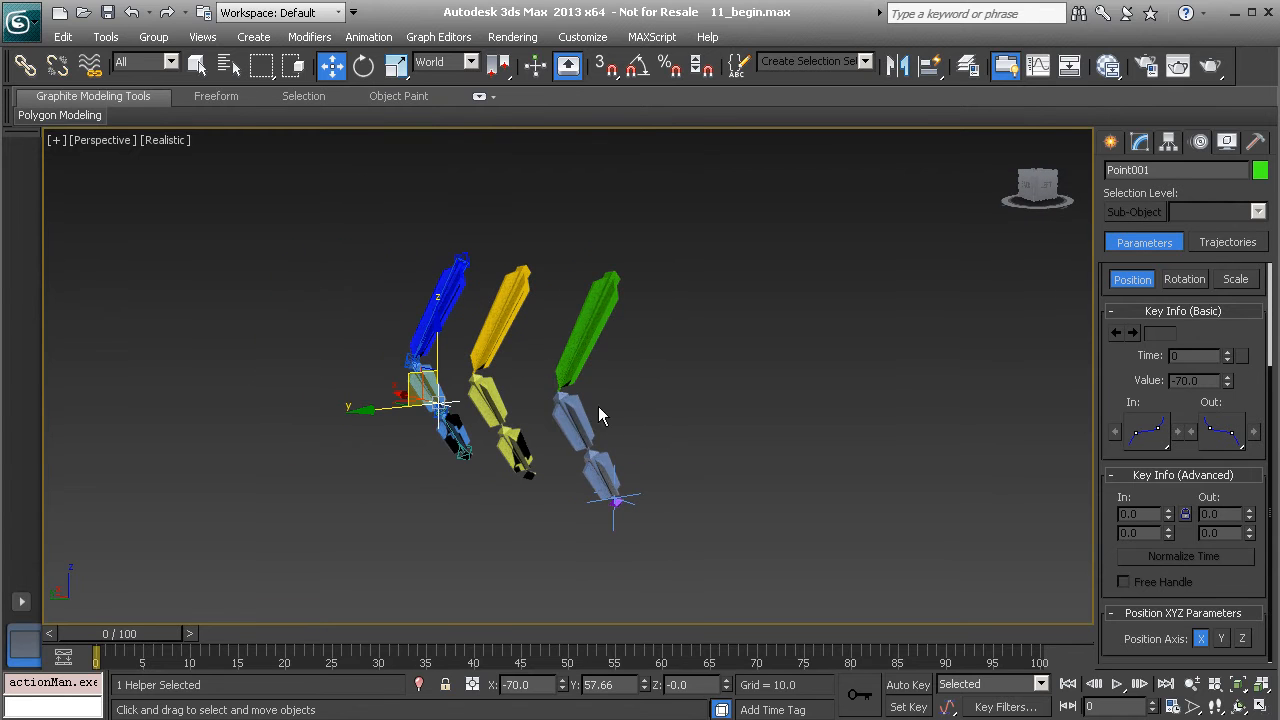
{"action": "middle_click_drag", "start_coordinate": [680, 427], "coordinate": [621, 424], "text": "alt"}
{"action": "left_click", "coordinate": [25, 70]}
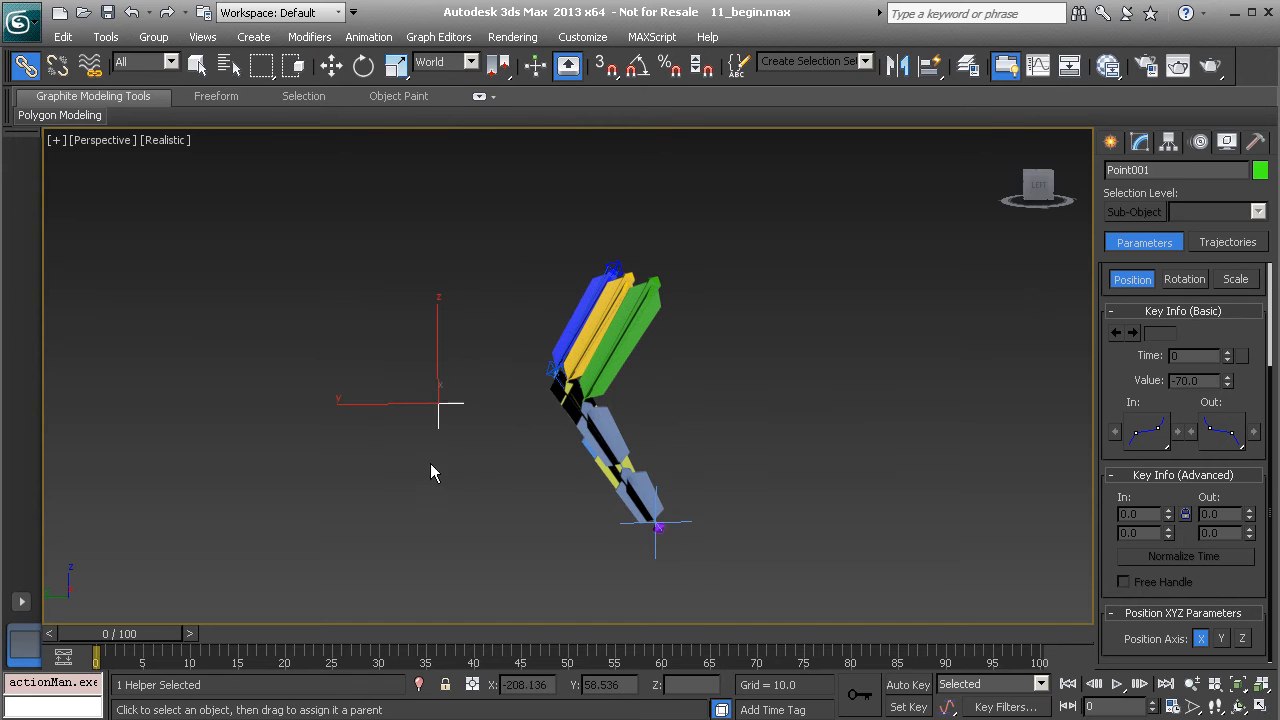
{"action": "left_click_drag", "start_coordinate": [438, 404], "coordinate": [655, 553]}
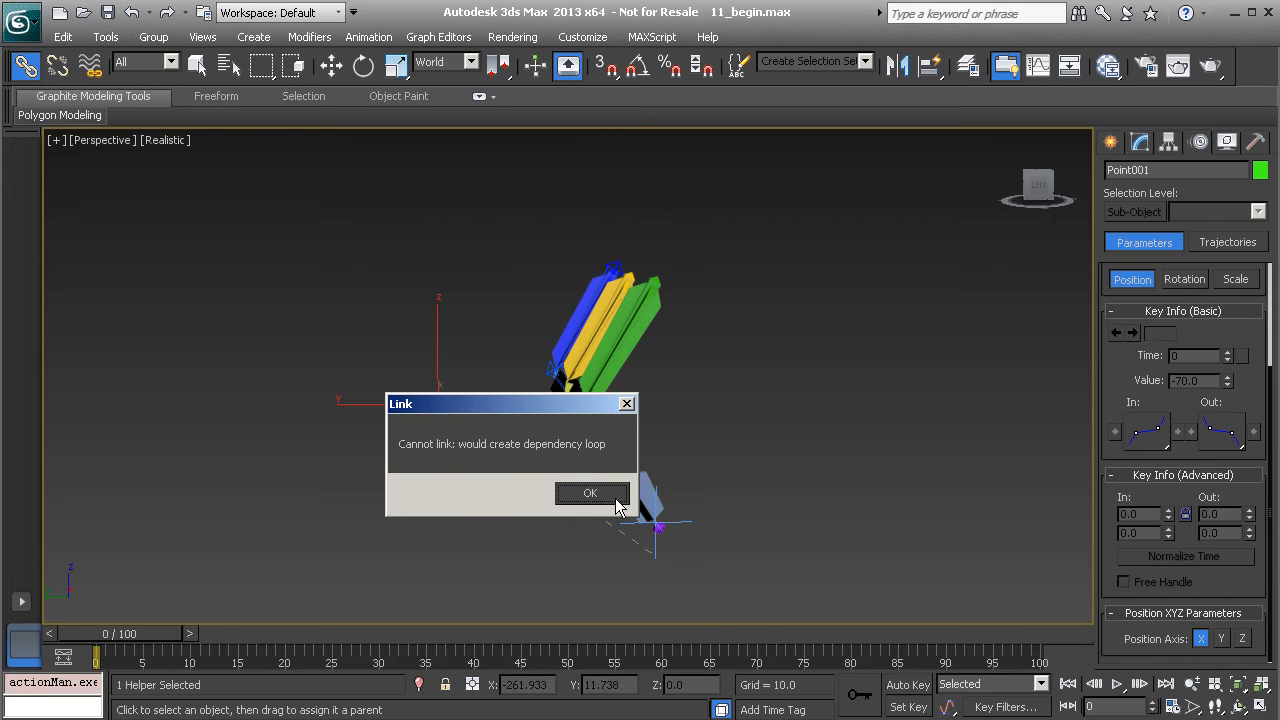
{"action": "left_click", "coordinate": [587, 492]}
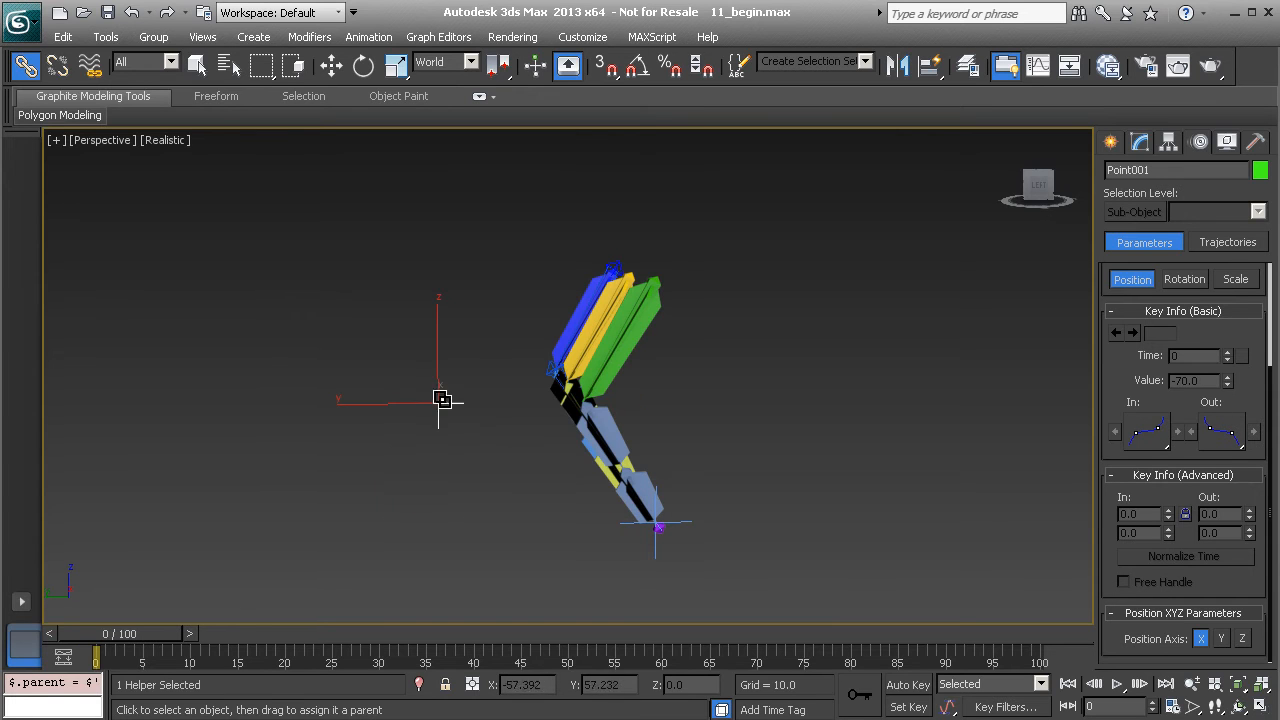
- Create a second point helper in front of the leg, below the existing point helper
{"action": "left_click", "coordinate": [684, 524]}
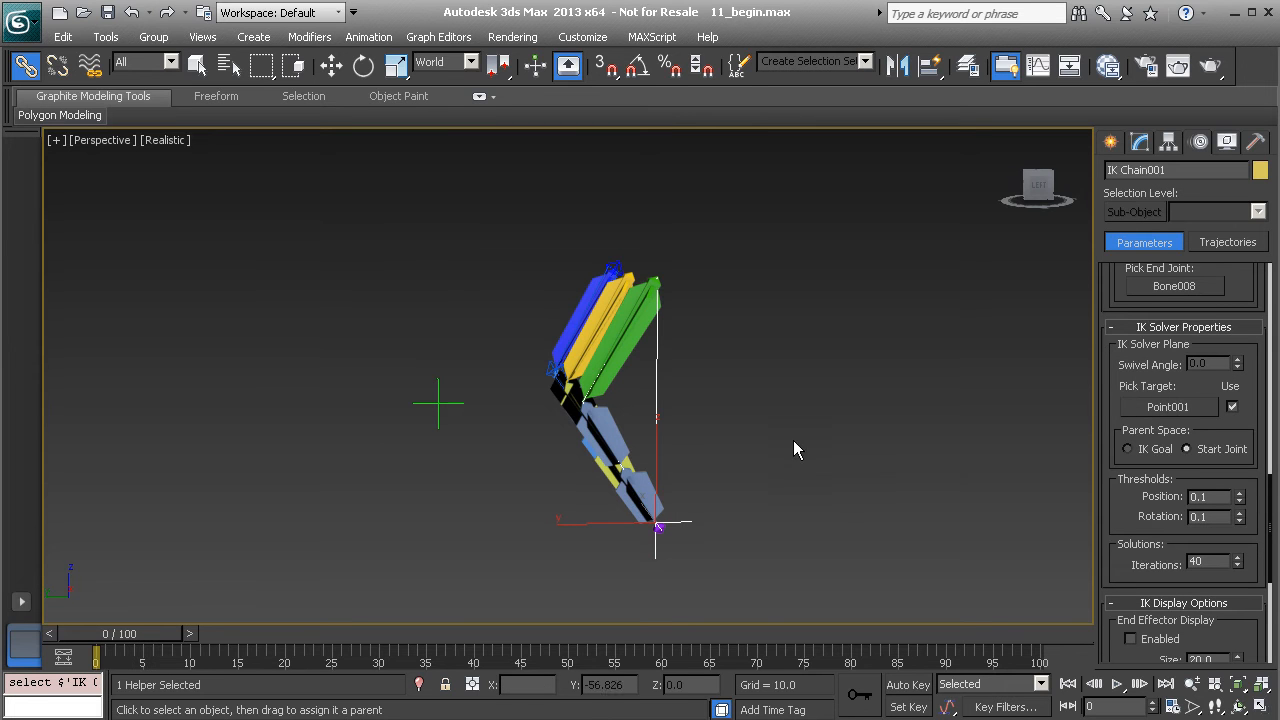
{"action": "left_click", "coordinate": [1110, 142]}
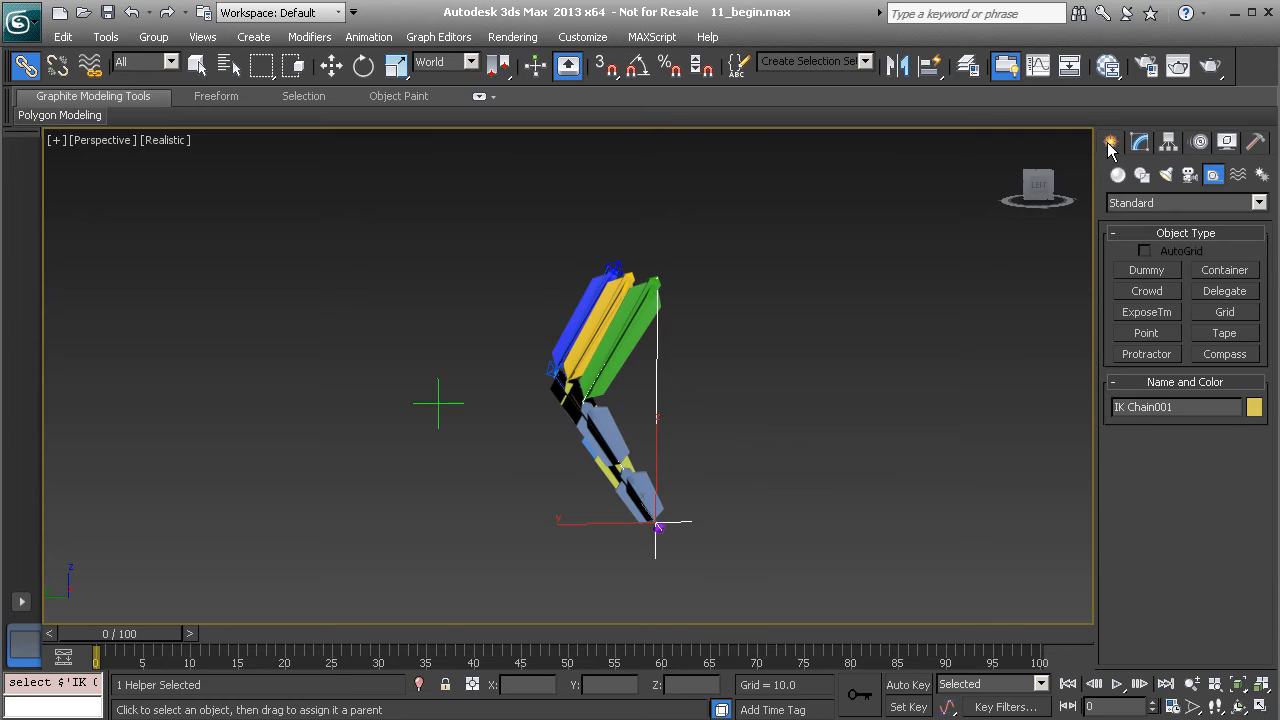
{"action": "left_click", "coordinate": [1146, 334]}
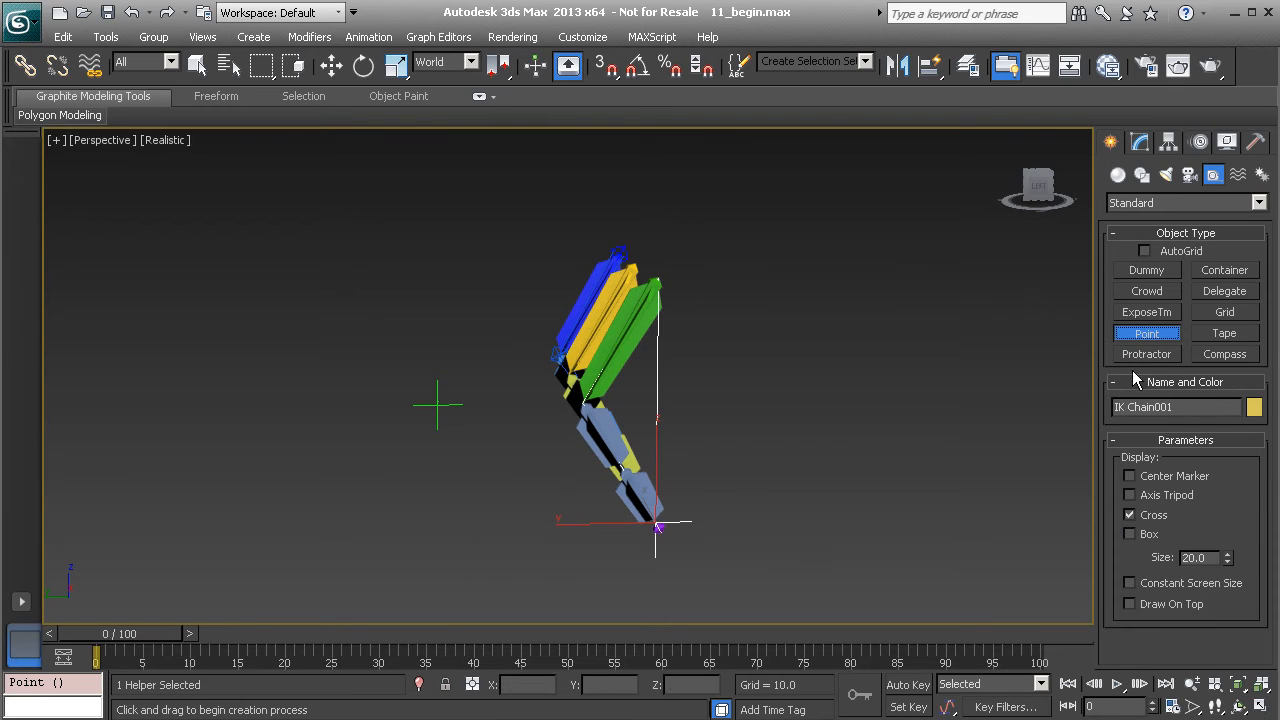
{"action": "left_click", "coordinate": [437, 519]}
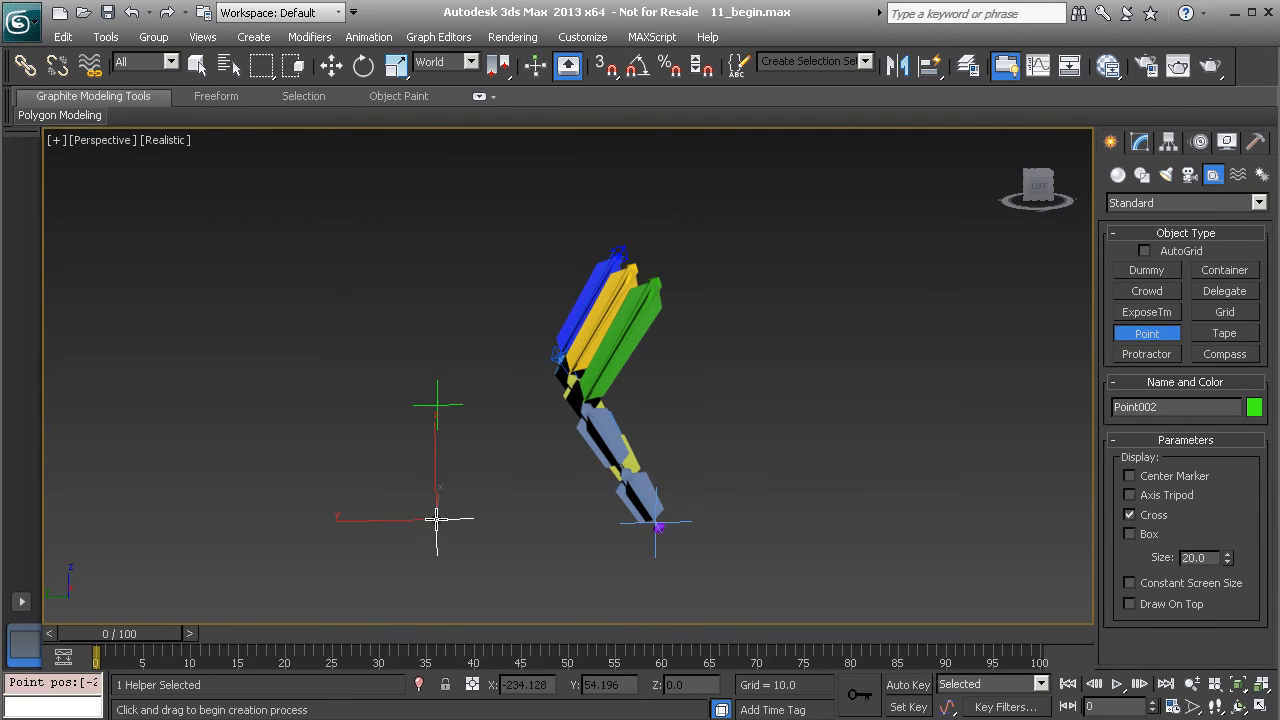
{"action": "right_click", "coordinate": [508, 539]}
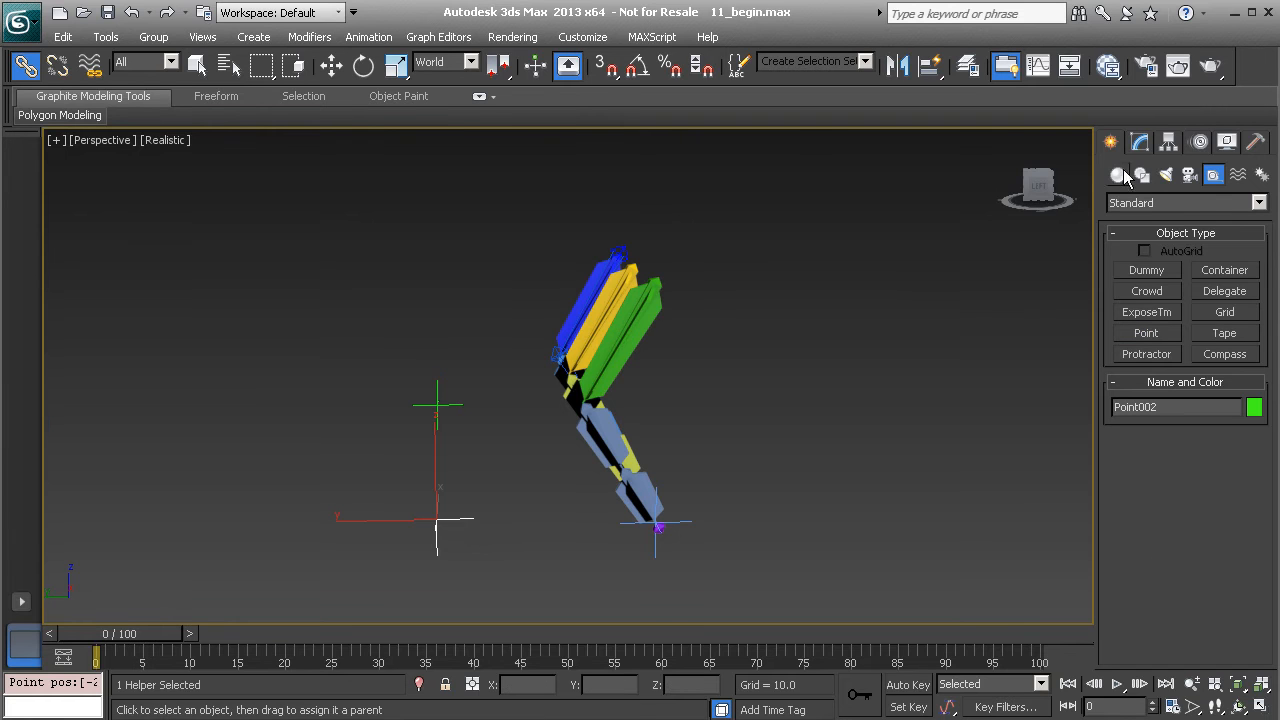
- Display the new point helper as a Box instead of a Cross, keeping its size at 20
{"action": "left_click", "coordinate": [1143, 143]}
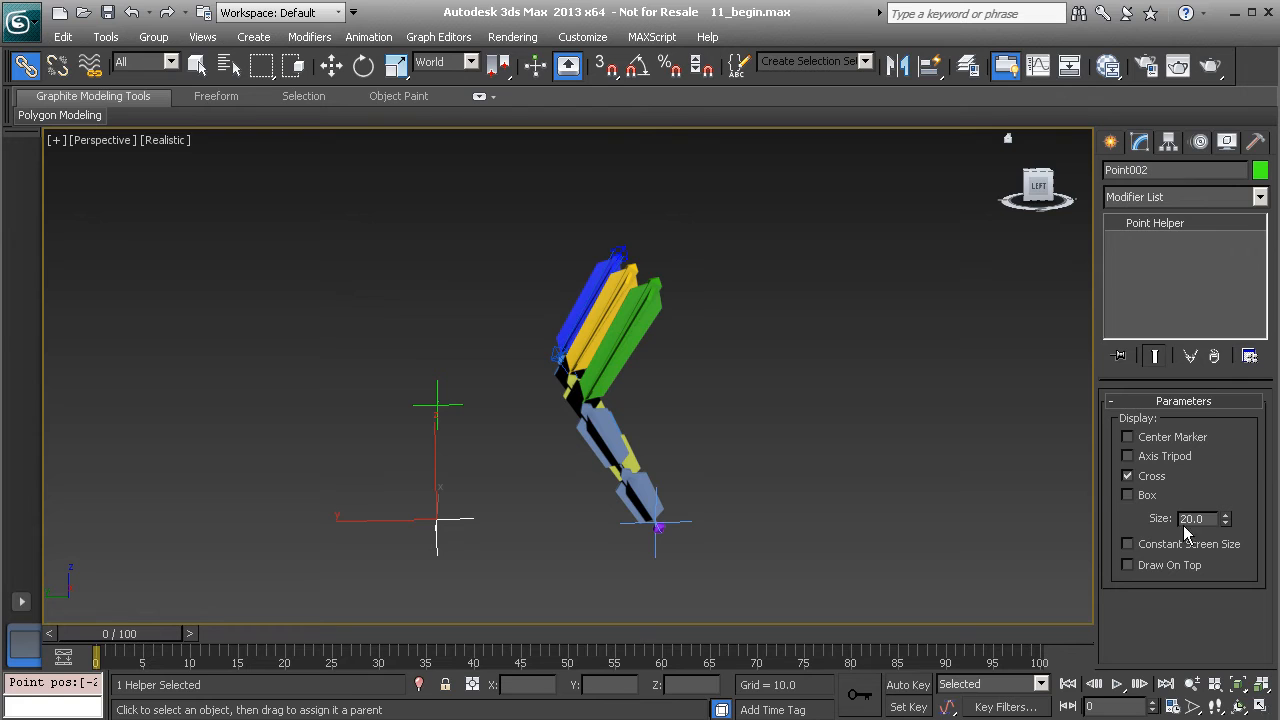
{"action": "left_click", "coordinate": [1128, 495]}
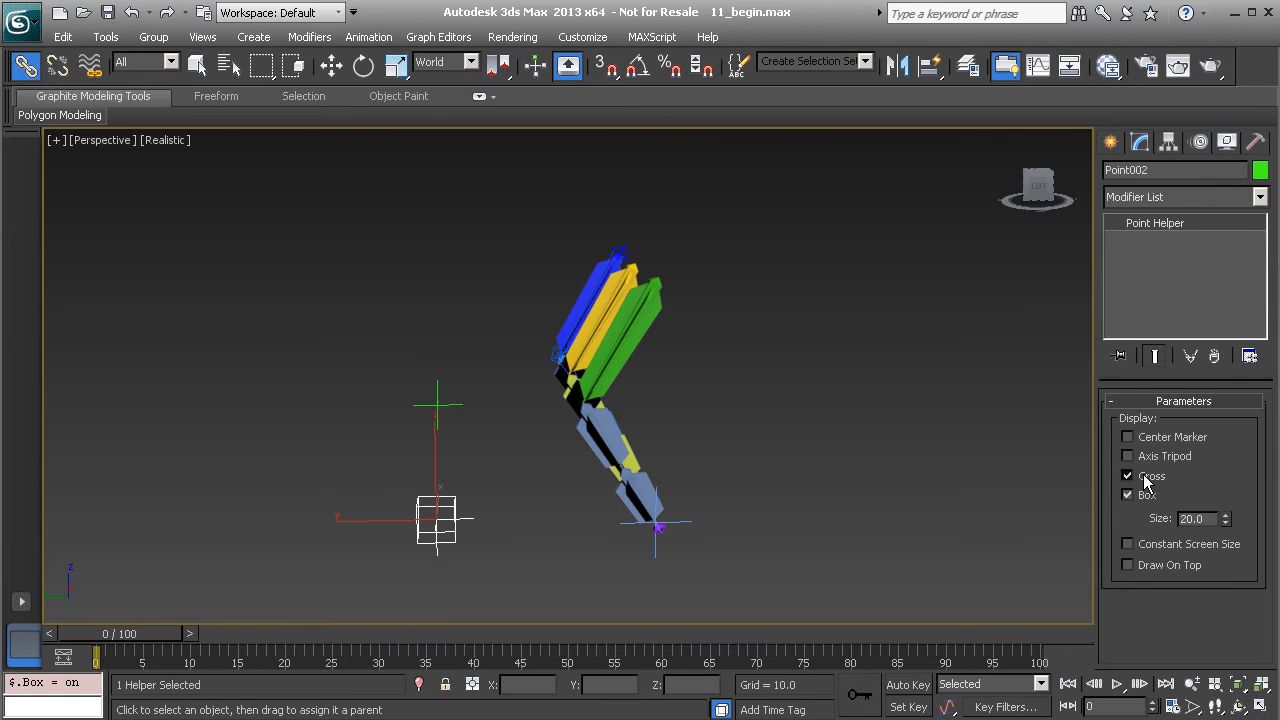
{"action": "middle_click_drag", "start_coordinate": [449, 506], "coordinate": [465, 470]}
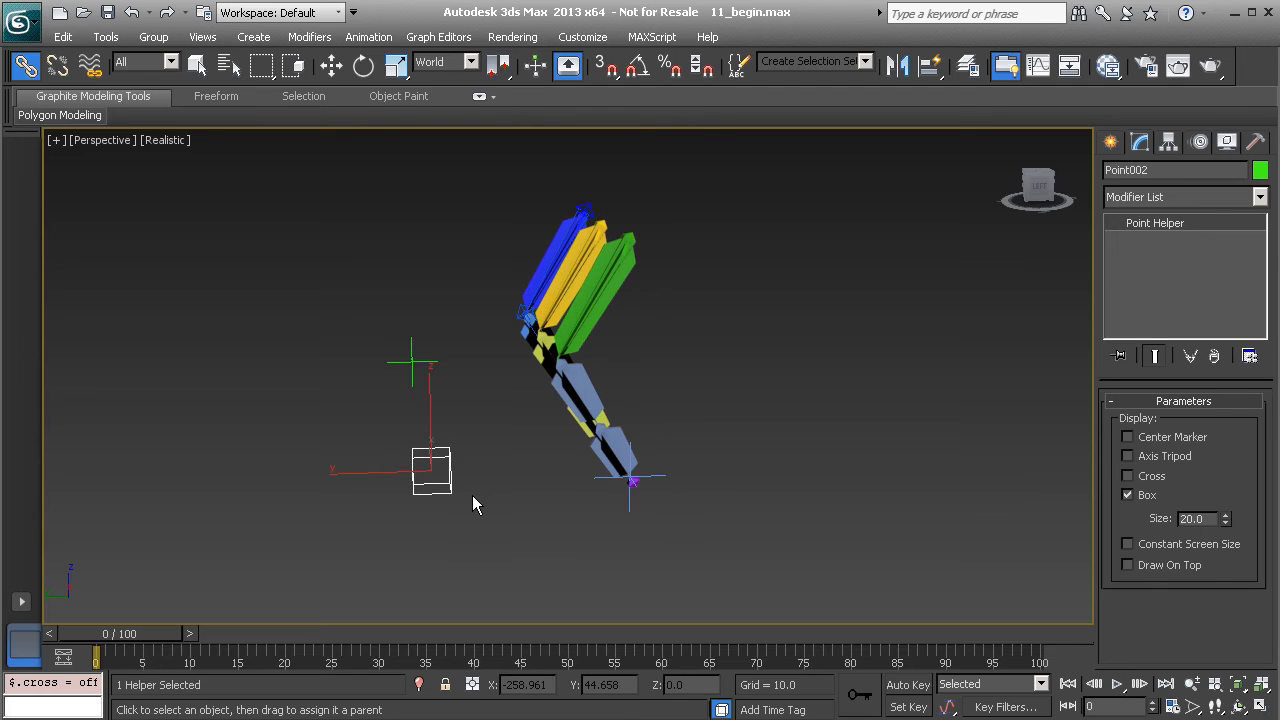
- Align the box-shaped point helper to the IK goal at the tip of the green leg
{"action": "key", "text": "alt+a"}
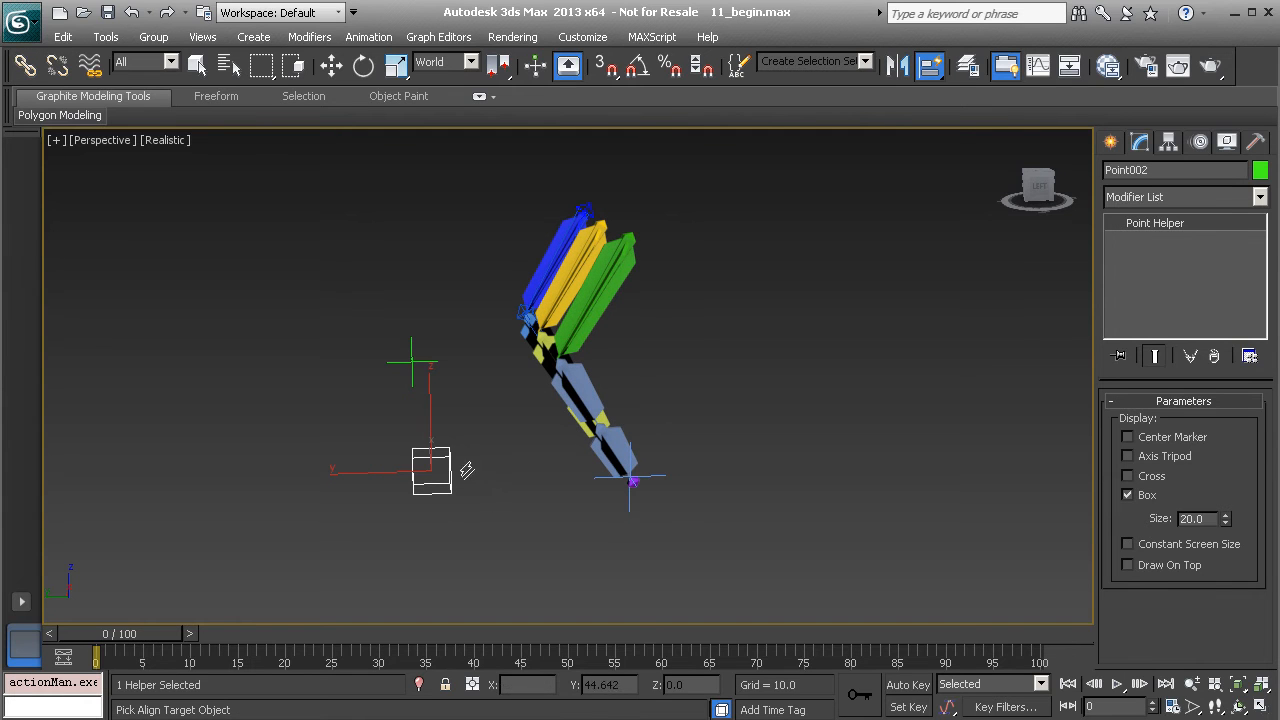
{"action": "left_click", "coordinate": [666, 481]}
{"action": "scroll", "coordinate": [637, 374], "scroll_direction": "up", "scroll_amount": 3}
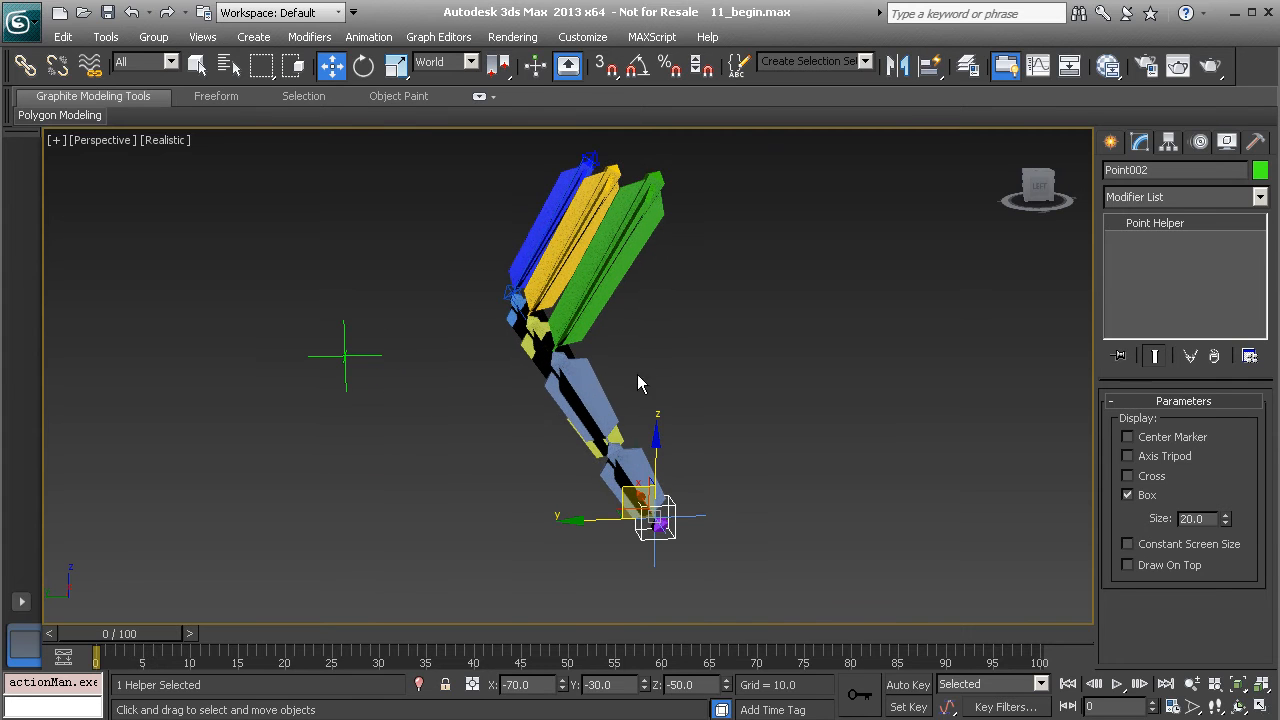
- Link the IK chain to the box-shaped point helper as its parent
{"action": "left_click", "coordinate": [26, 68]}
{"action": "middle_click_drag", "start_coordinate": [736, 410], "coordinate": [667, 292]}
{"action": "scroll", "coordinate": [667, 292], "scroll_direction": "up", "scroll_amount": 1}
{"action": "scroll", "coordinate": [640, 400], "scroll_direction": "up", "scroll_amount": 1}
{"action": "left_click", "coordinate": [651, 410]}
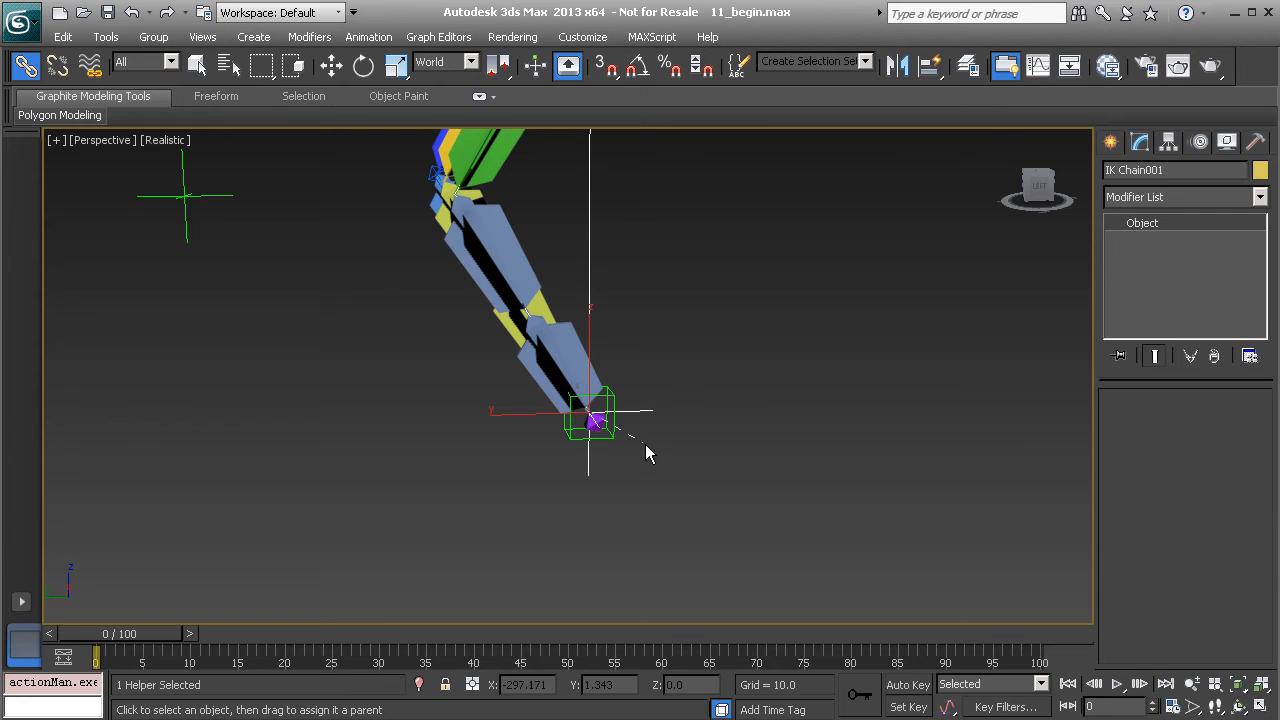
{"action": "left_click_drag", "start_coordinate": [616, 440], "coordinate": [614, 441]}
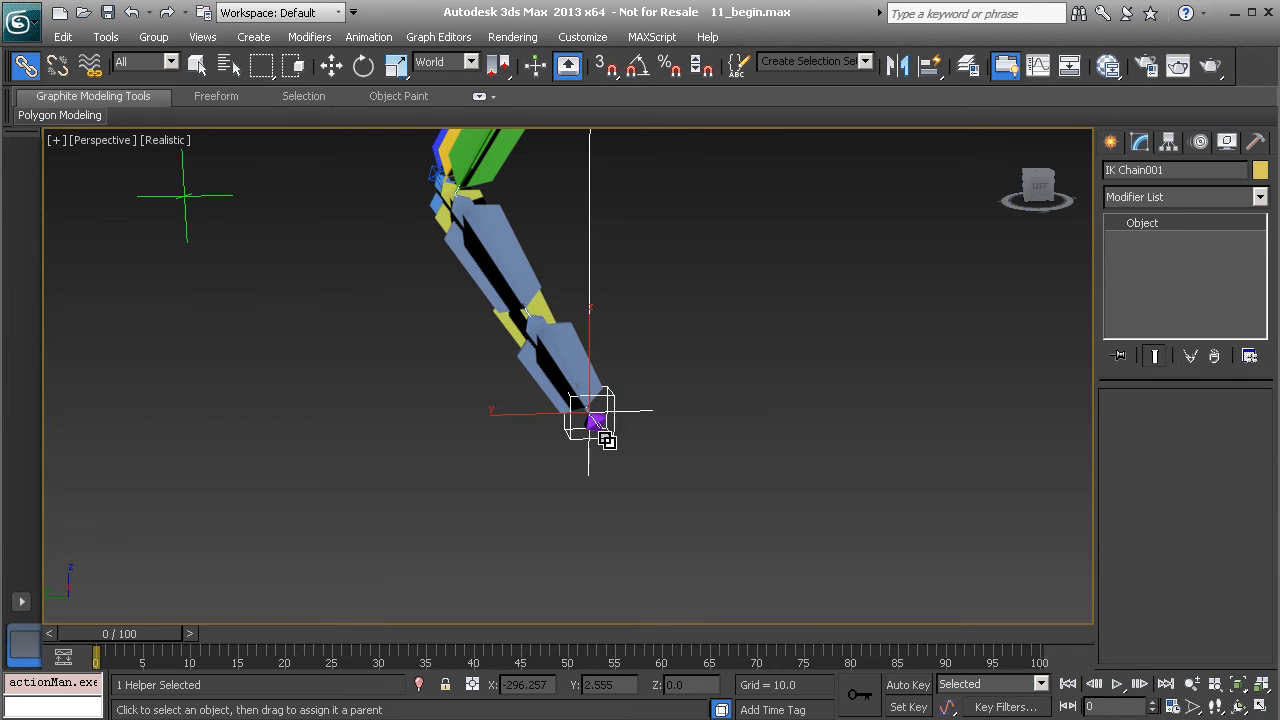
- Link the cross-shaped target helper to the box-shaped point helper as its parent
{"action": "left_click", "coordinate": [187, 197]}
{"action": "left_click_drag", "start_coordinate": [187, 197], "coordinate": [210, 261]}
{"action": "left_click_drag", "start_coordinate": [531, 449], "coordinate": [572, 437]}
- Test the linked rig by moving the box helper to about Y 31, Z 86
{"action": "left_click", "coordinate": [598, 422]}
{"action": "scroll", "coordinate": [620, 428], "scroll_direction": "down", "scroll_amount": 4}
{"action": "middle_click_drag", "start_coordinate": [613, 414], "coordinate": [670, 549]}
{"action": "key", "text": "w"}
{"action": "left_click_drag", "start_coordinate": [605, 510], "coordinate": [414, 200]}
{"action": "middle_click_drag", "start_coordinate": [503, 274], "coordinate": [513, 460]}
{"action": "left_click_drag", "start_coordinate": [433, 399], "coordinate": [415, 303]}
- Try swinging the leg by moving the cross-shaped target helper to about Y 11, Z 131
{"action": "left_click", "coordinate": [236, 206]}
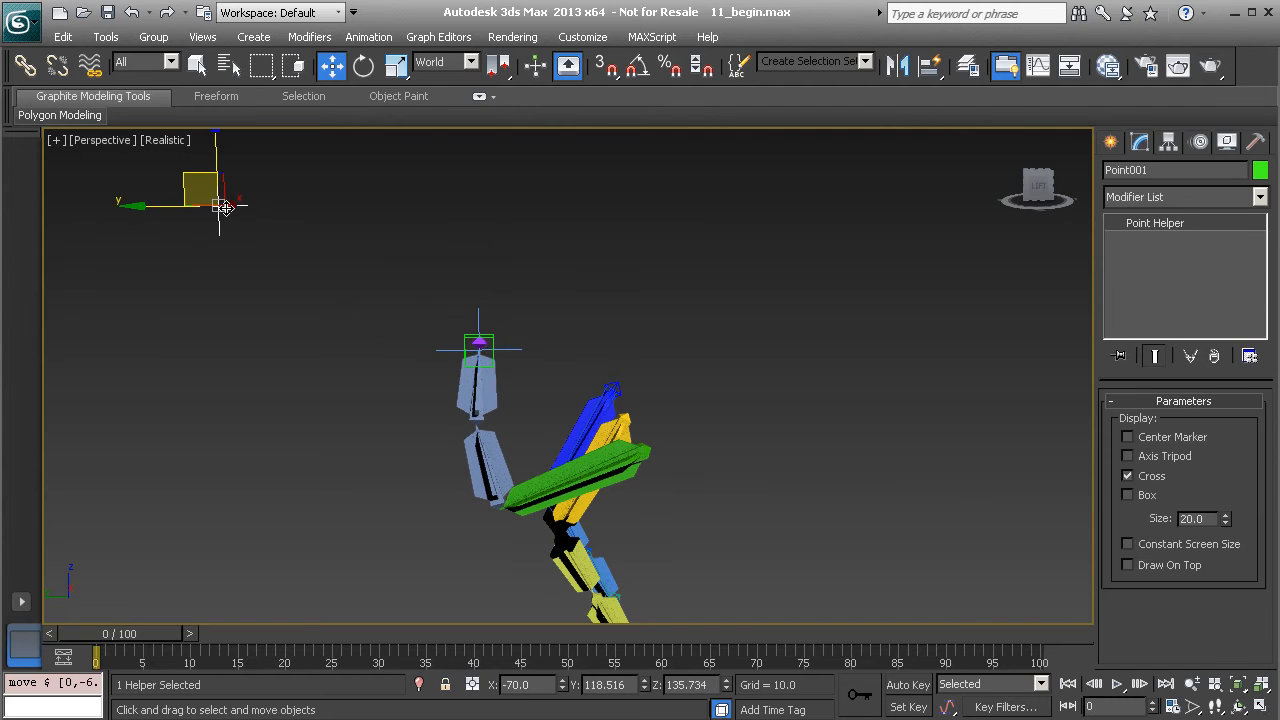
{"action": "left_click_drag", "start_coordinate": [186, 178], "coordinate": [499, 191]}
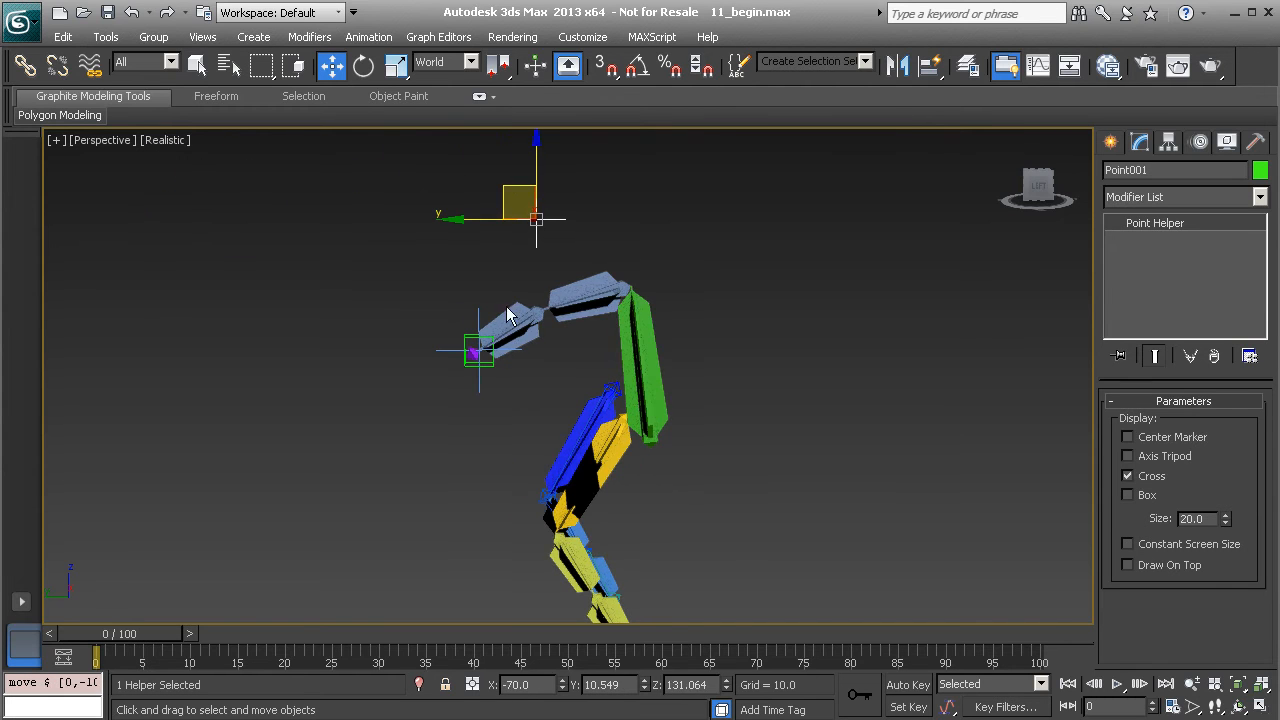
- Undo the test moves of the target helper and the box helper, keeping both links
{"action": "key", "text": "ctrl+z"}
{"action": "key", "text": "ctrl+z"}
{"action": "key", "text": "ctrl+z"}
{"action": "key", "text": "ctrl+z"}
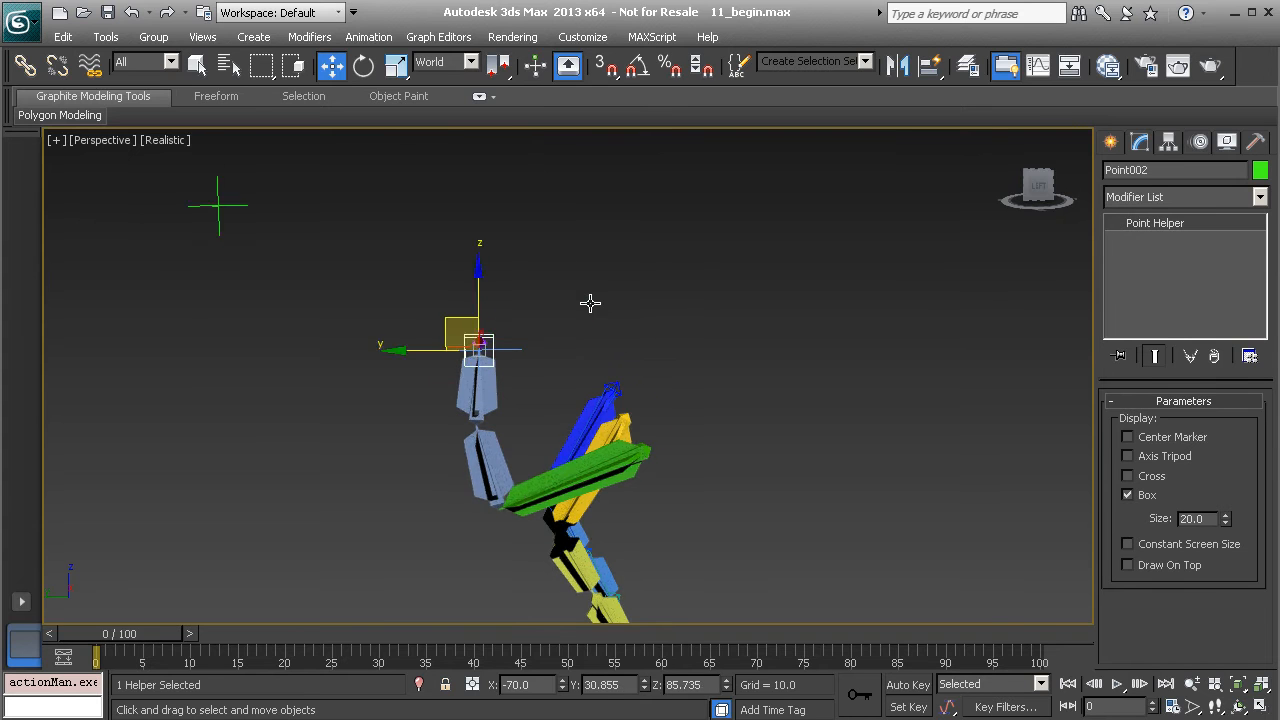
{"action": "key", "text": "ctrl+z"}
{"action": "key", "text": "ctrl+z"}
{"action": "key", "text": "ctrl+z"}
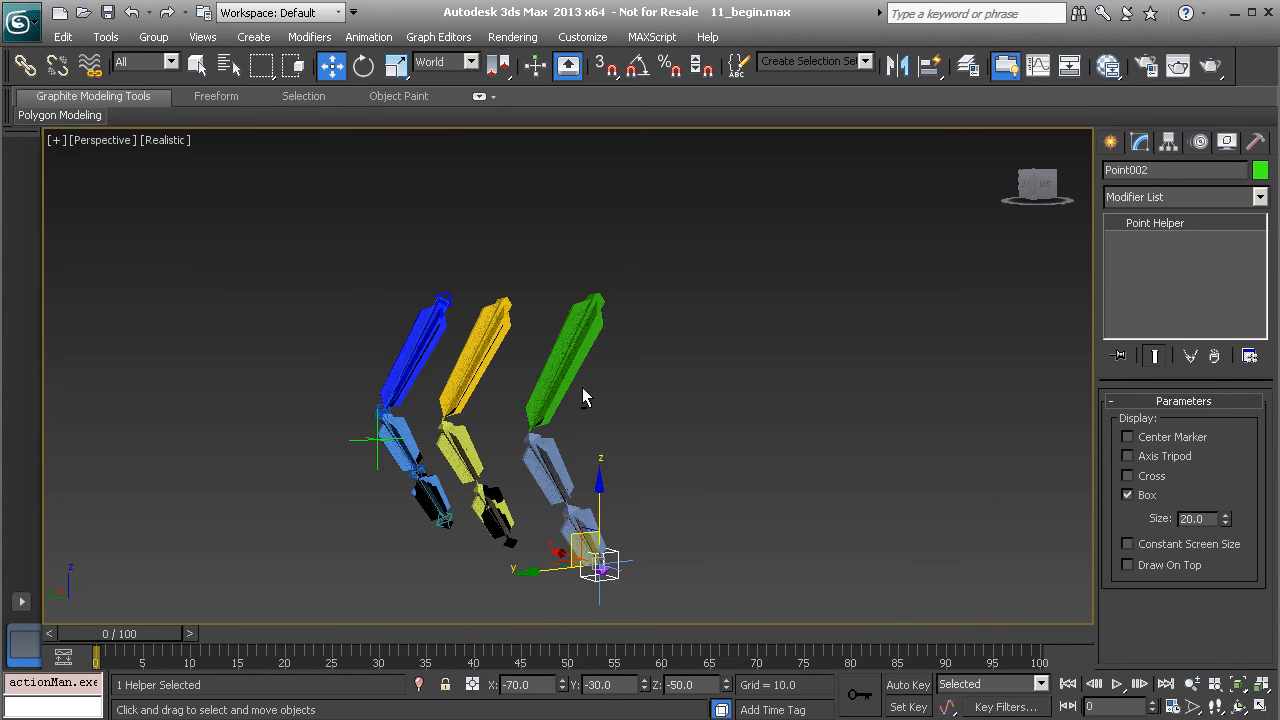
- Apply an IK Limb Solver from the yellow leg's top bone to its small end bone
{"action": "middle_click_drag", "start_coordinate": [510, 462], "coordinate": [640, 432]}
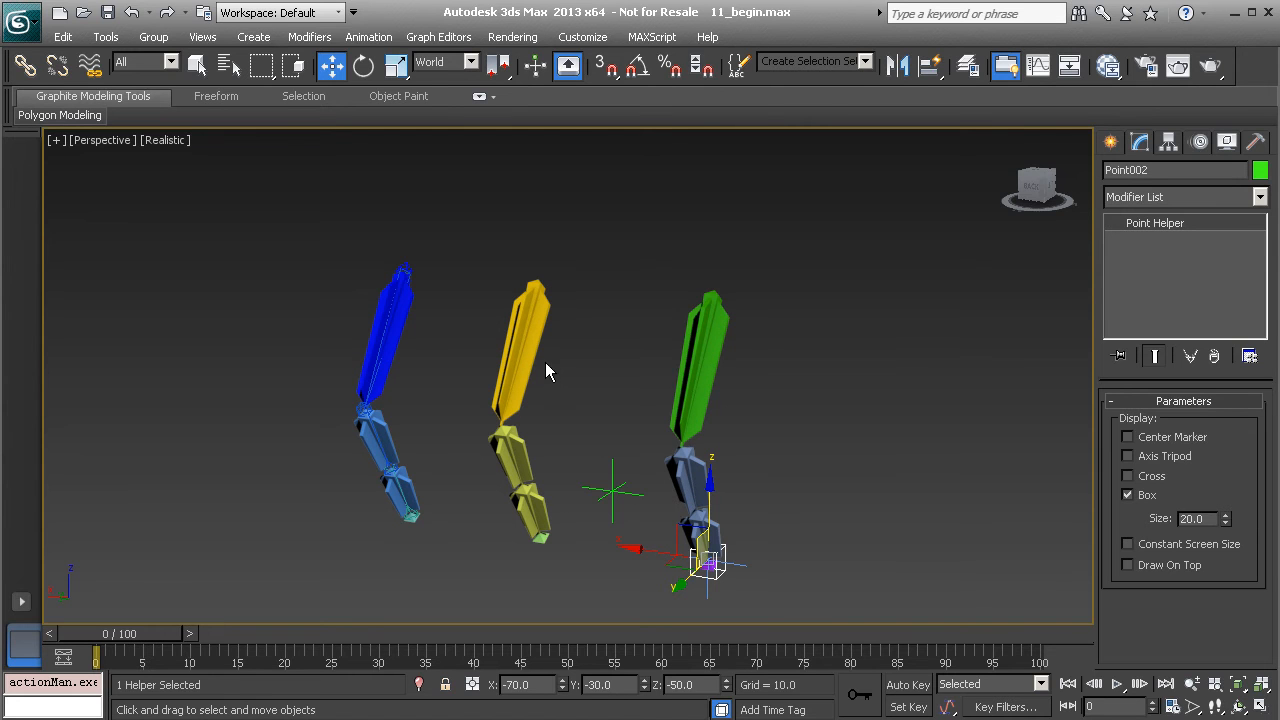
{"action": "middle_click_drag", "start_coordinate": [546, 363], "coordinate": [604, 343]}
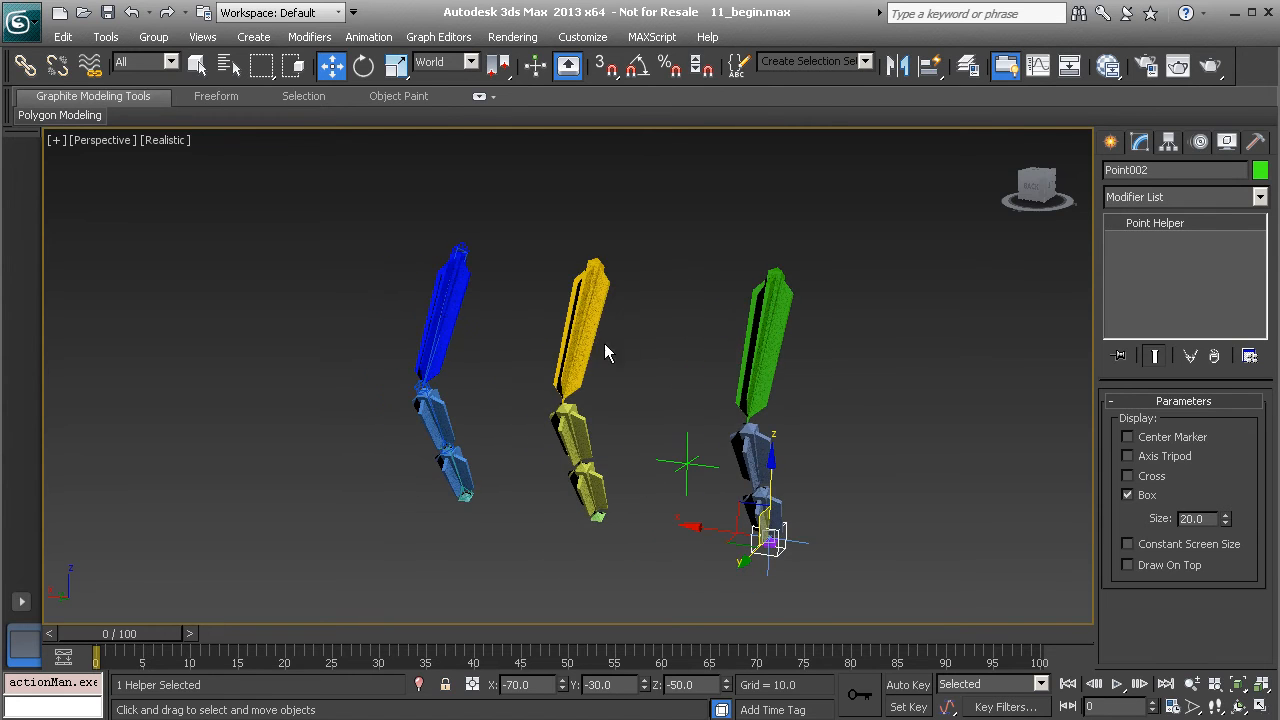
{"action": "left_click", "coordinate": [581, 297]}
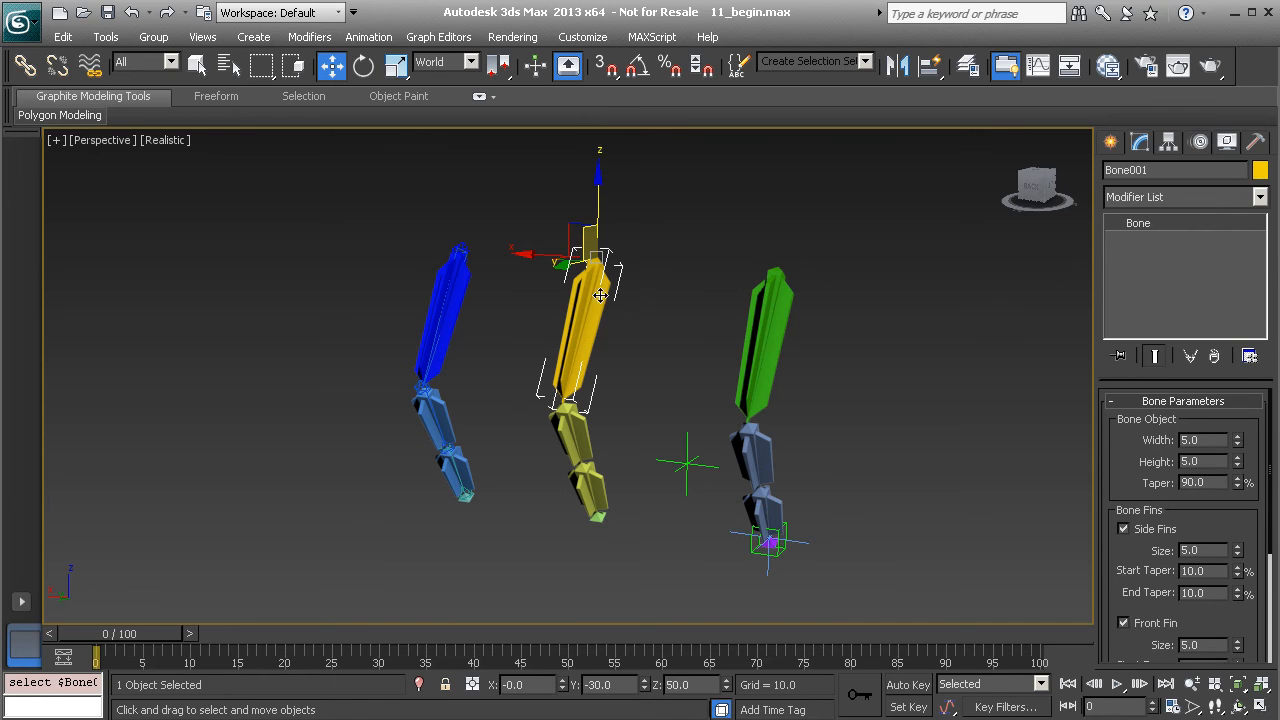
{"action": "left_click", "coordinate": [369, 37]}
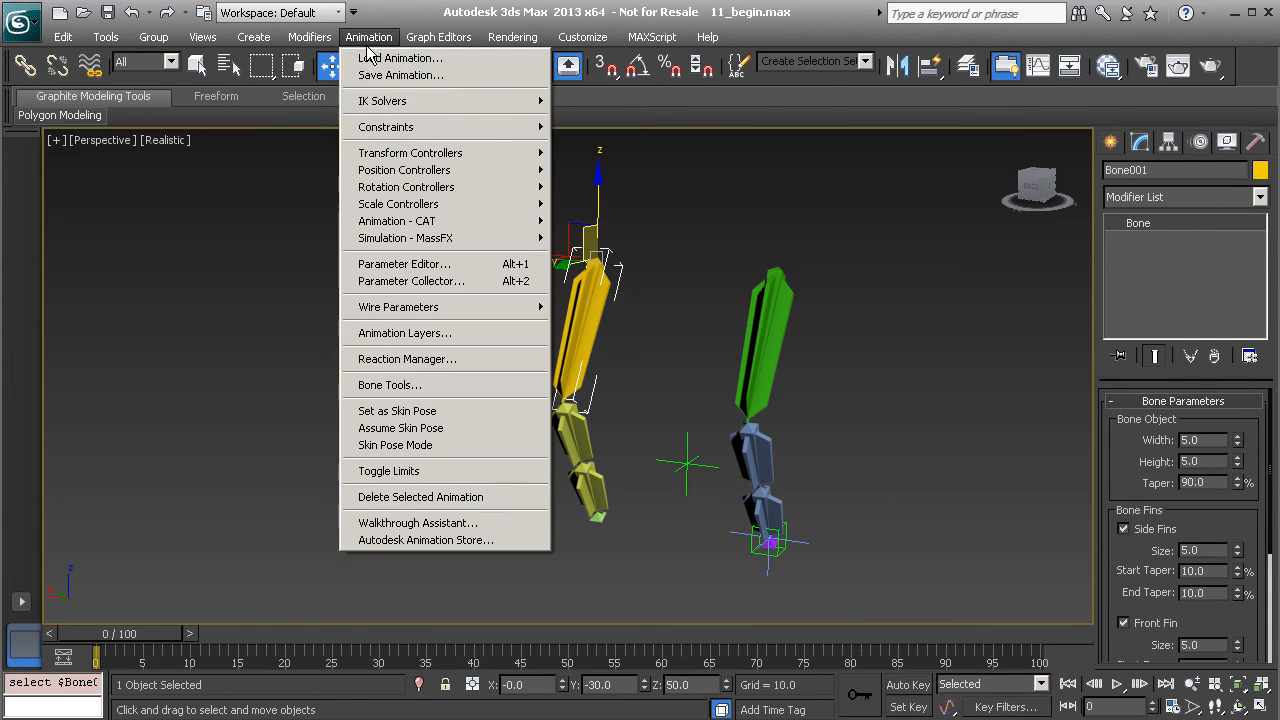
{"action": "mouse_move", "coordinate": [396, 106]}
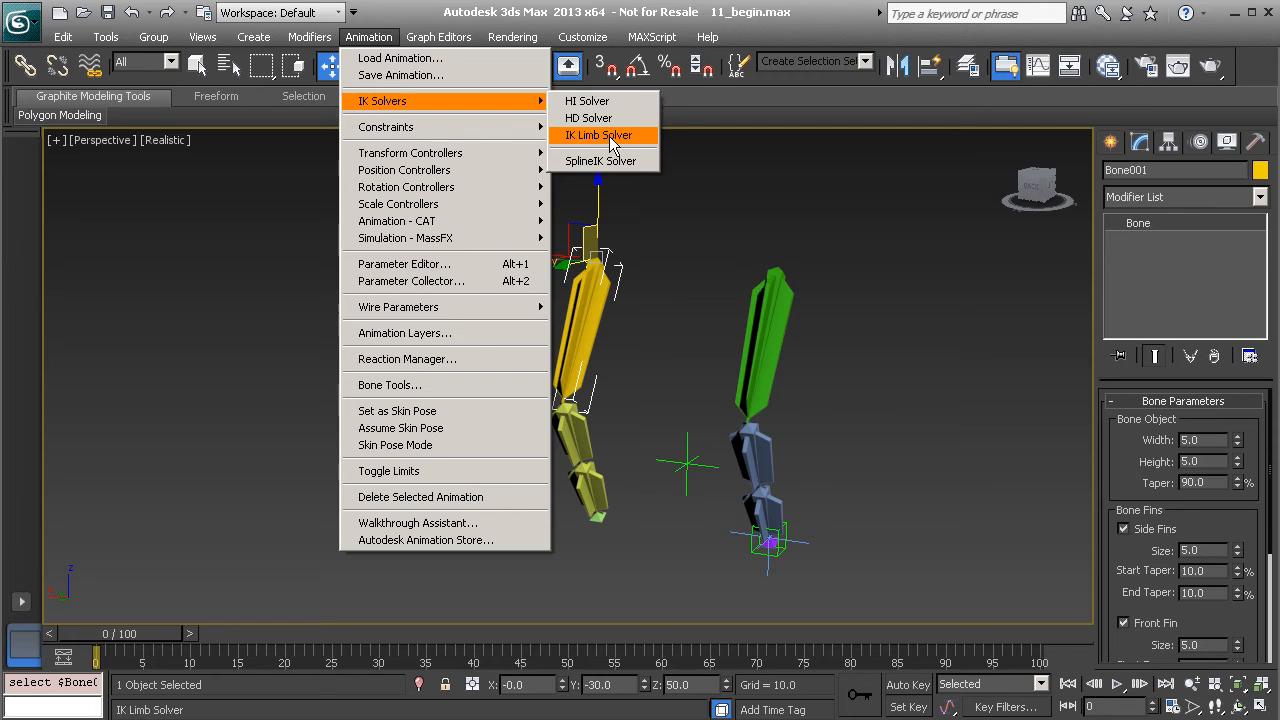
{"action": "left_click", "coordinate": [600, 135]}
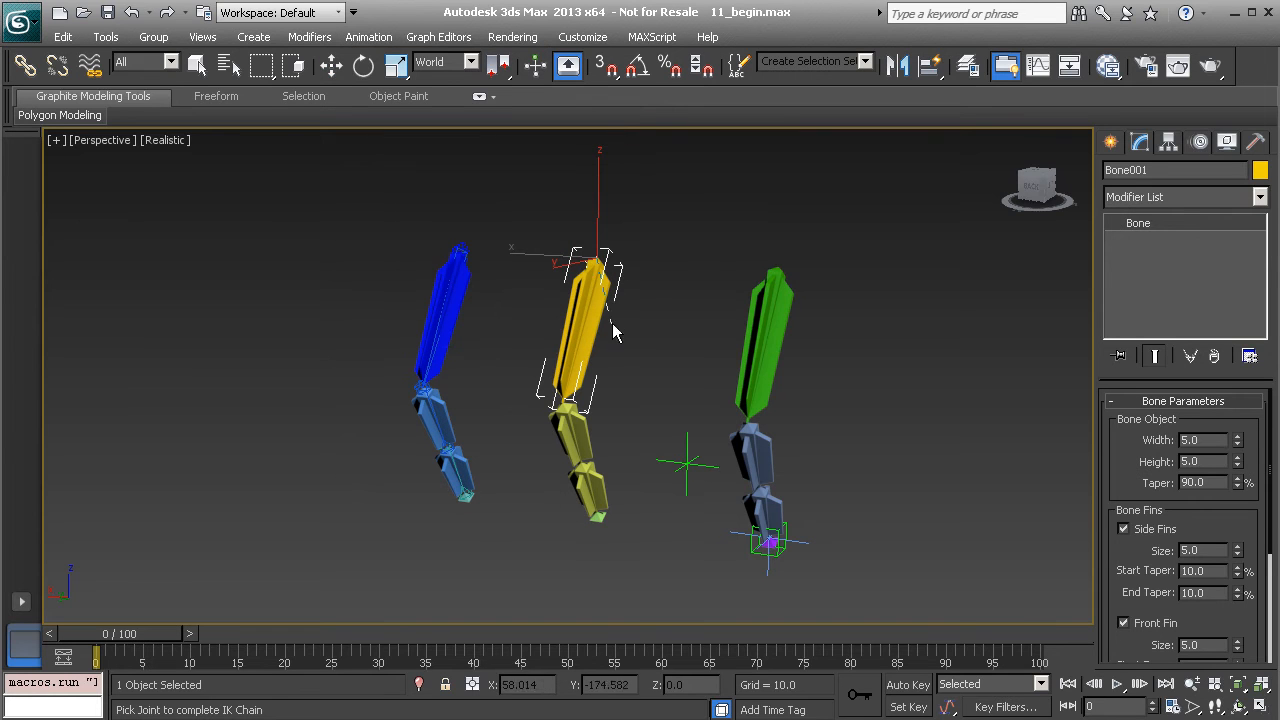
{"action": "left_click", "coordinate": [600, 517]}
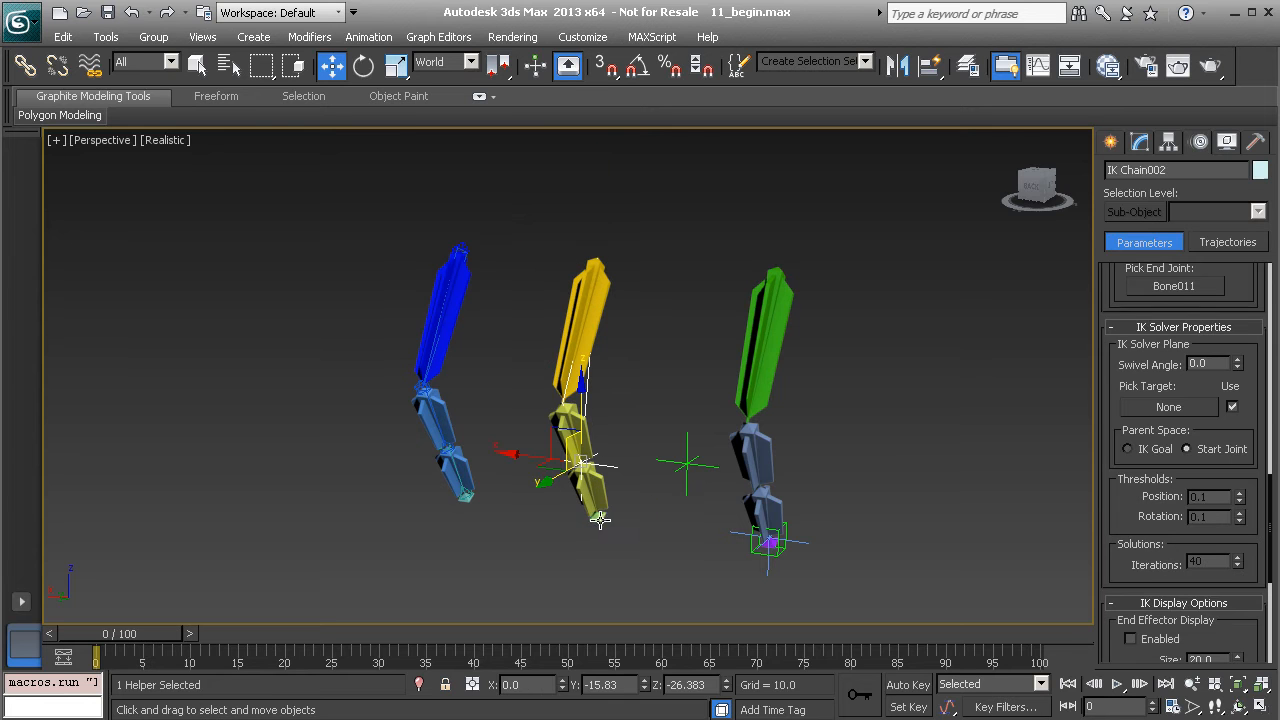
- Test the yellow leg's limb chain by moving its IK goal up and forward, undoing the test moves
{"action": "middle_click_drag", "start_coordinate": [646, 440], "coordinate": [580, 430], "text": "alt"}
{"action": "mouse_move", "coordinate": [594, 362]}
{"action": "middle_mouse_down", "text": "alt"}
{"action": "mouse_move", "coordinate": [563, 343]}
{"action": "mouse_move", "coordinate": [581, 361]}
{"action": "middle_mouse_up", "text": "alt"}
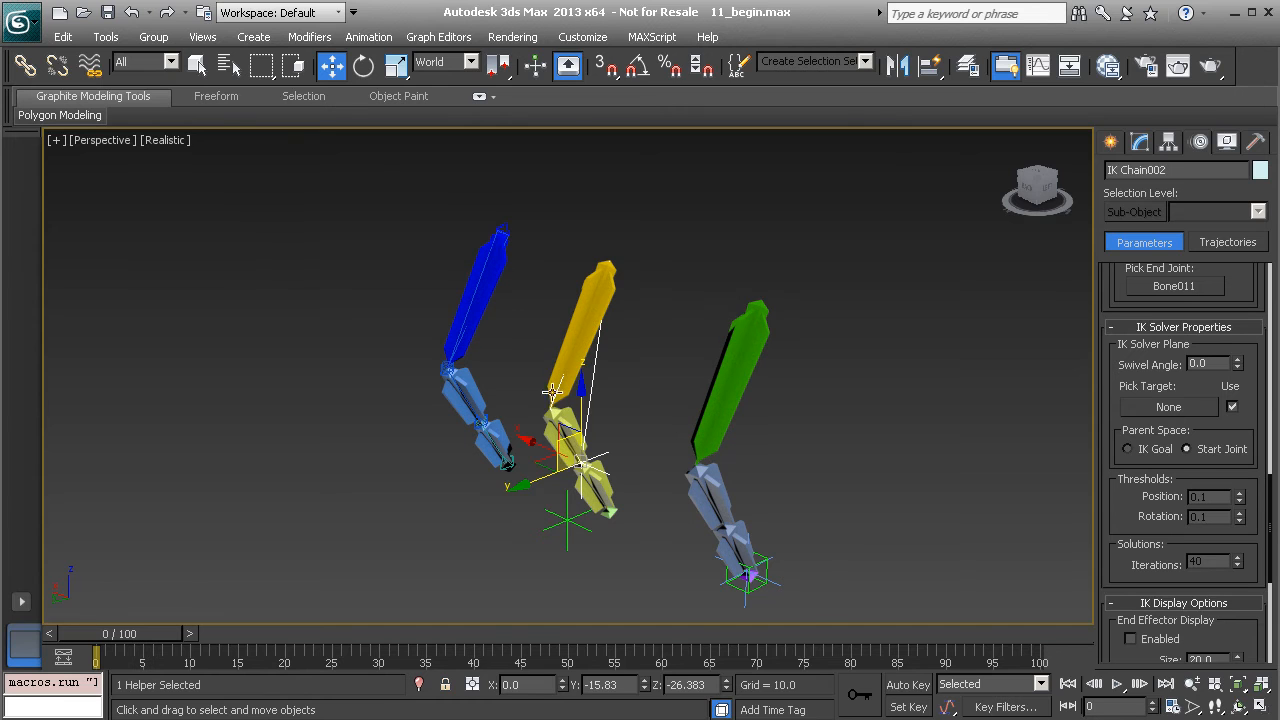
{"action": "middle_click_drag", "start_coordinate": [611, 443], "coordinate": [577, 400], "text": "alt"}
{"action": "left_click_drag", "start_coordinate": [553, 434], "coordinate": [469, 327]}
{"action": "key", "text": "ctrl+z"}
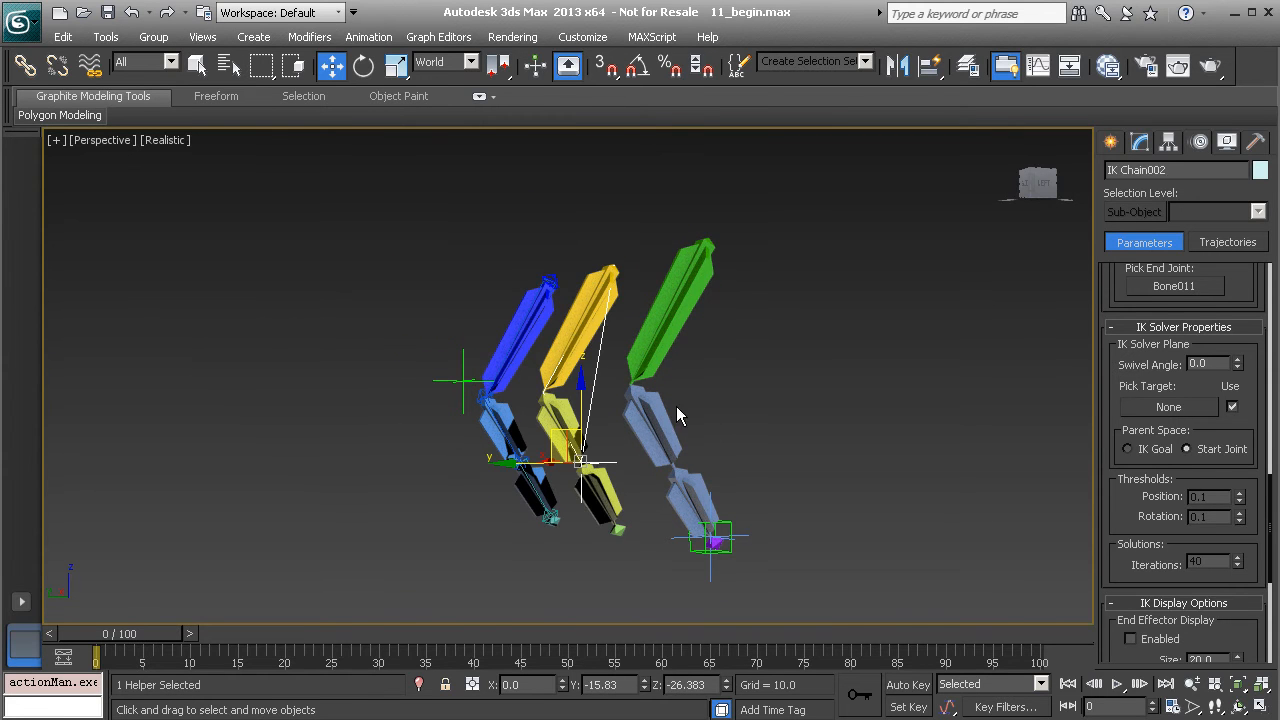
{"action": "middle_click_drag", "start_coordinate": [648, 396], "coordinate": [558, 440], "text": "alt"}
{"action": "left_click_drag", "start_coordinate": [558, 440], "coordinate": [418, 201]}
{"action": "left_click_drag", "start_coordinate": [403, 263], "coordinate": [454, 345]}
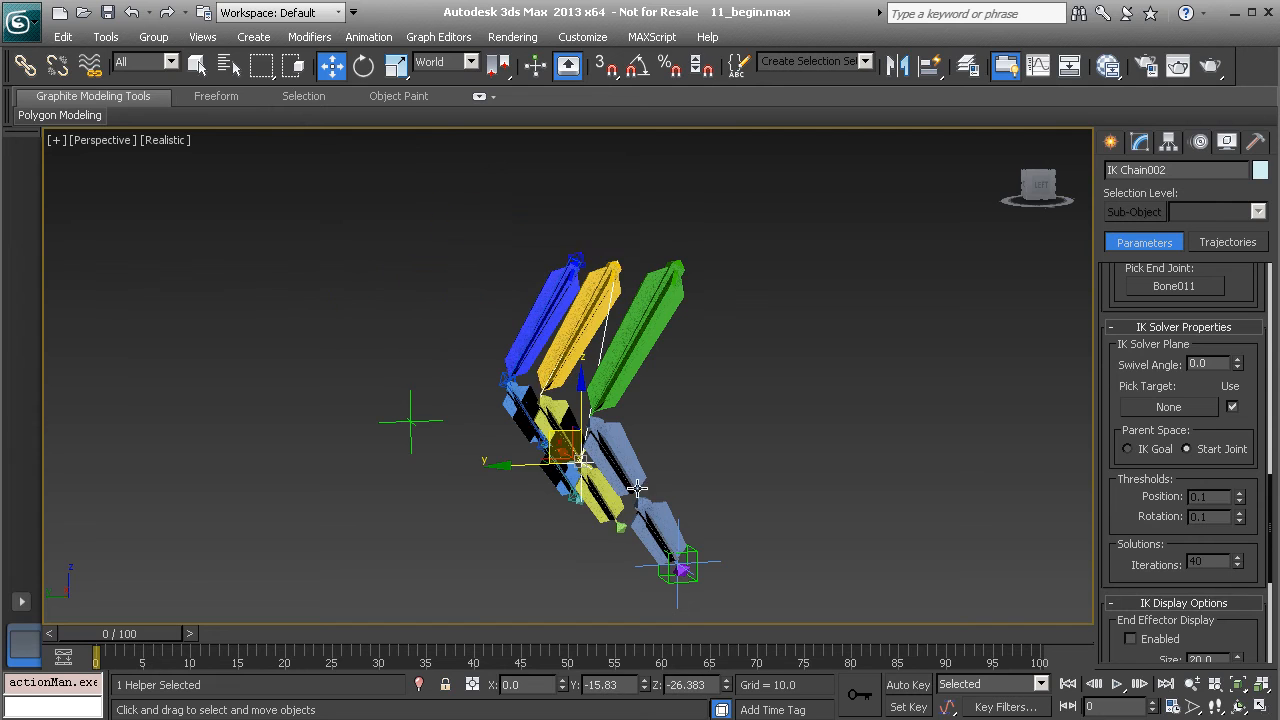
- Test the green leg by moving its box helper about 97 units in Y and 87 in Z, and undo the move
{"action": "left_click", "coordinate": [706, 590]}
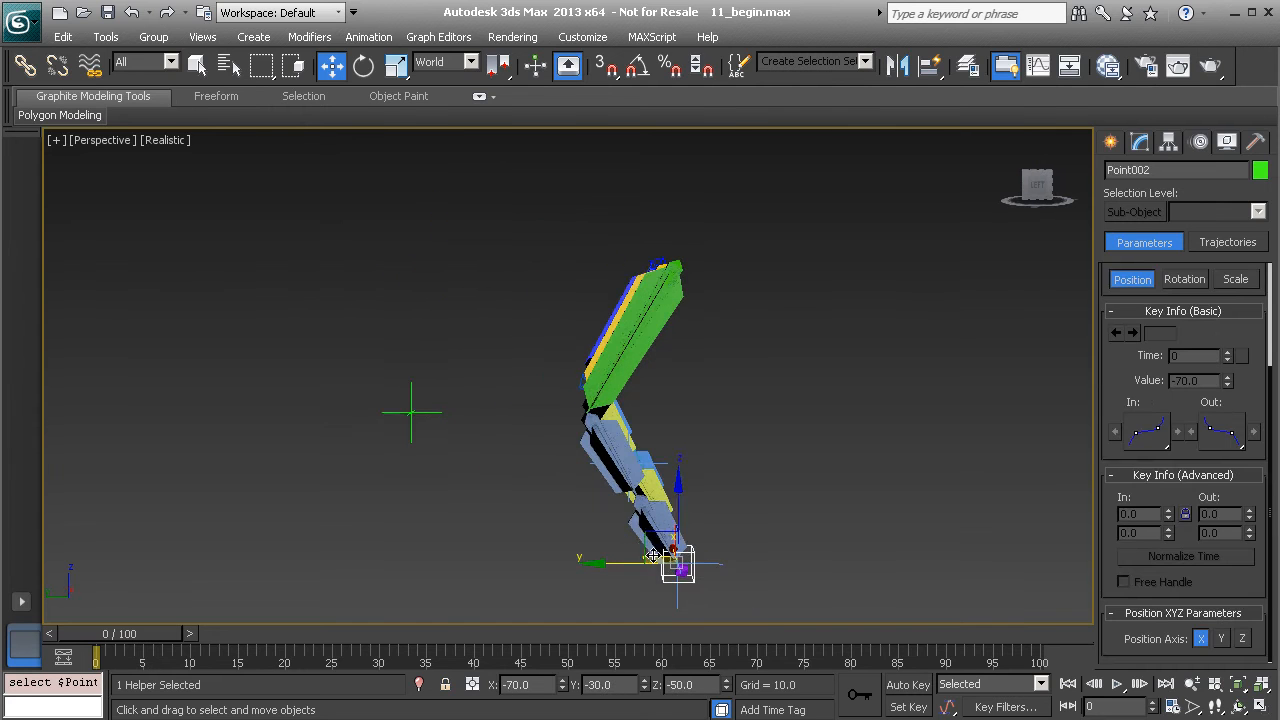
{"action": "left_click_drag", "start_coordinate": [648, 531], "coordinate": [349, 272]}
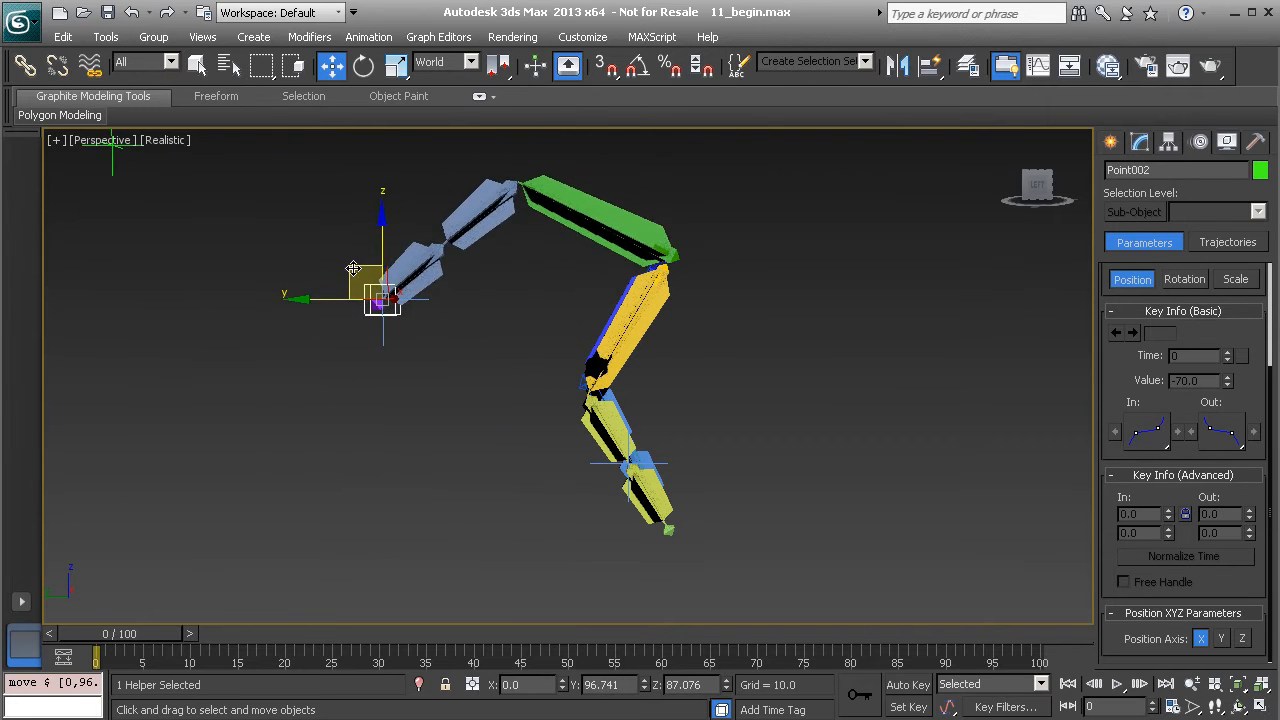
{"action": "key", "text": "ctrl+z"}
- Try adjusting the swivel angle of the yellow leg's IK chain, and undo the change
{"action": "middle_click_drag", "start_coordinate": [578, 437], "coordinate": [524, 455], "text": "alt"}
{"action": "left_click", "coordinate": [545, 454]}
{"action": "left_click_drag", "start_coordinate": [481, 433], "coordinate": [492, 399]}
{"action": "middle_click_drag", "start_coordinate": [492, 400], "coordinate": [573, 388], "text": "alt"}
{"action": "mouse_move", "coordinate": [1117, 513]}
{"action": "left_mouse_down"}
{"action": "mouse_move", "coordinate": [1117, 408]}
{"action": "mouse_move", "coordinate": [1117, 538]}
{"action": "left_mouse_up"}
{"action": "left_click", "coordinate": [1239, 402]}
{"action": "mouse_move", "coordinate": [1239, 402]}
{"action": "left_mouse_down"}
{"action": "mouse_move", "coordinate": [1220, 457]}
{"action": "mouse_move", "coordinate": [1225, 422]}
{"action": "left_mouse_up"}
{"action": "key", "text": "ctrl+z"}
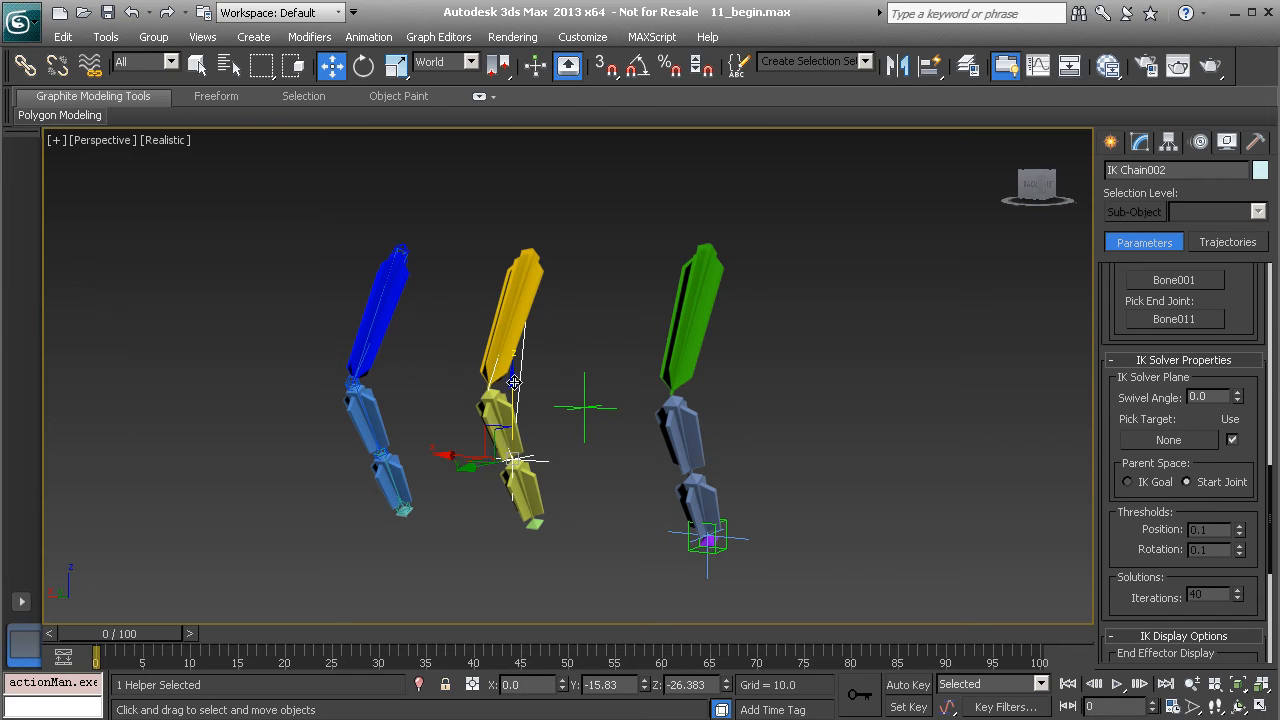
- Apply an HD Solver from the blue leg's top bone to its small end bone
{"action": "middle_click_drag", "start_coordinate": [462, 407], "coordinate": [487, 337], "text": "alt"}
{"action": "left_click", "coordinate": [575, 340]}
{"action": "mouse_move", "coordinate": [487, 337]}
{"action": "middle_mouse_down", "text": "alt"}
{"action": "mouse_move", "coordinate": [471, 369]}
{"action": "mouse_move", "coordinate": [494, 348]}
{"action": "middle_mouse_up", "text": "alt"}
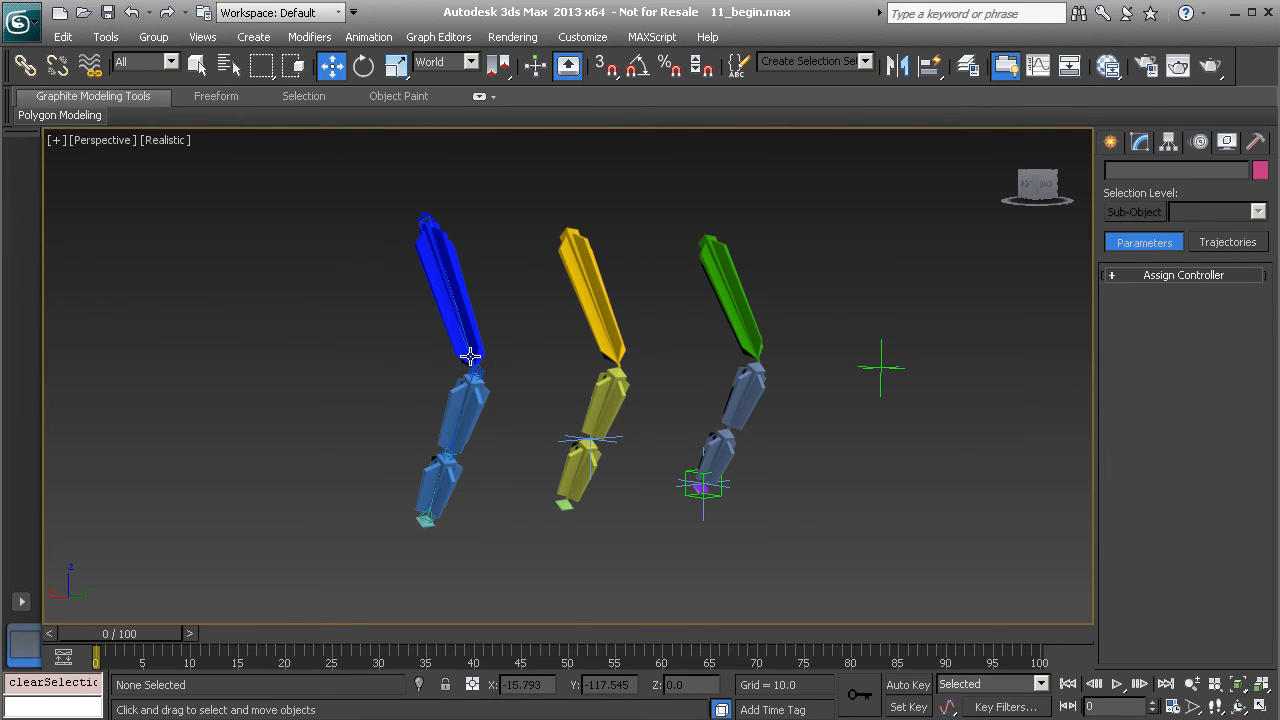
{"action": "middle_click_drag", "start_coordinate": [472, 430], "coordinate": [499, 381]}
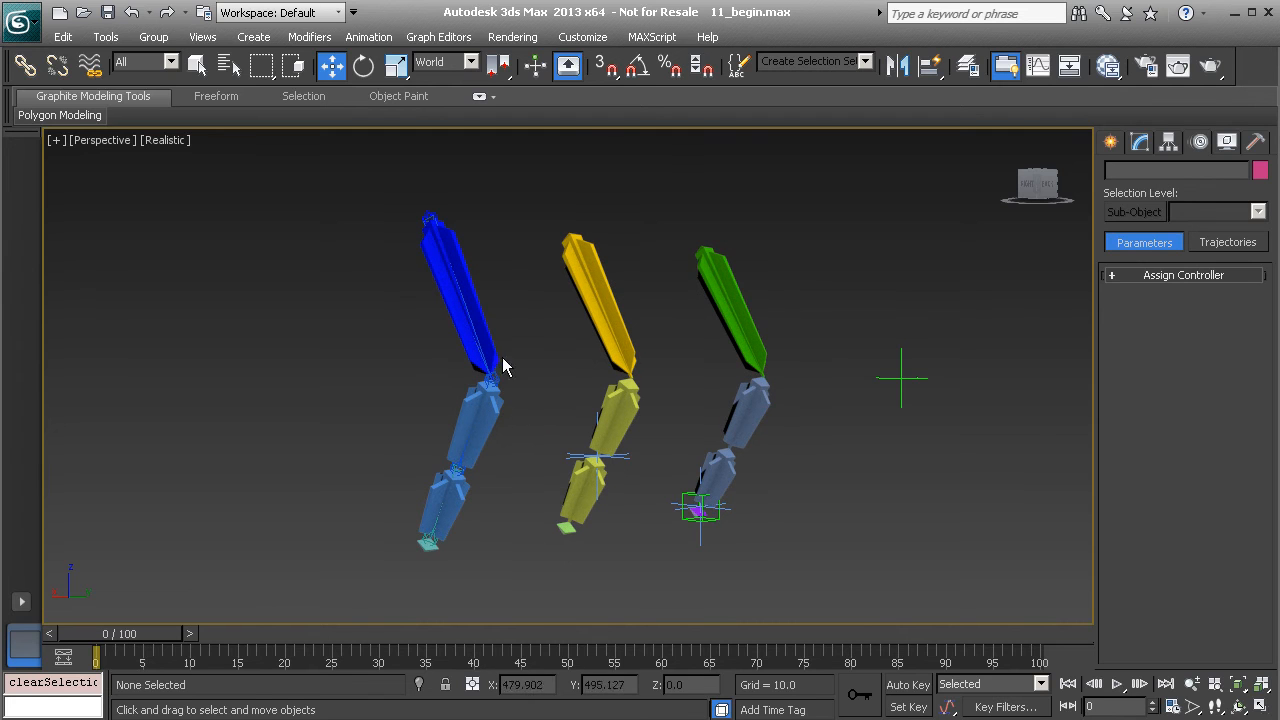
{"action": "left_click", "coordinate": [471, 326]}
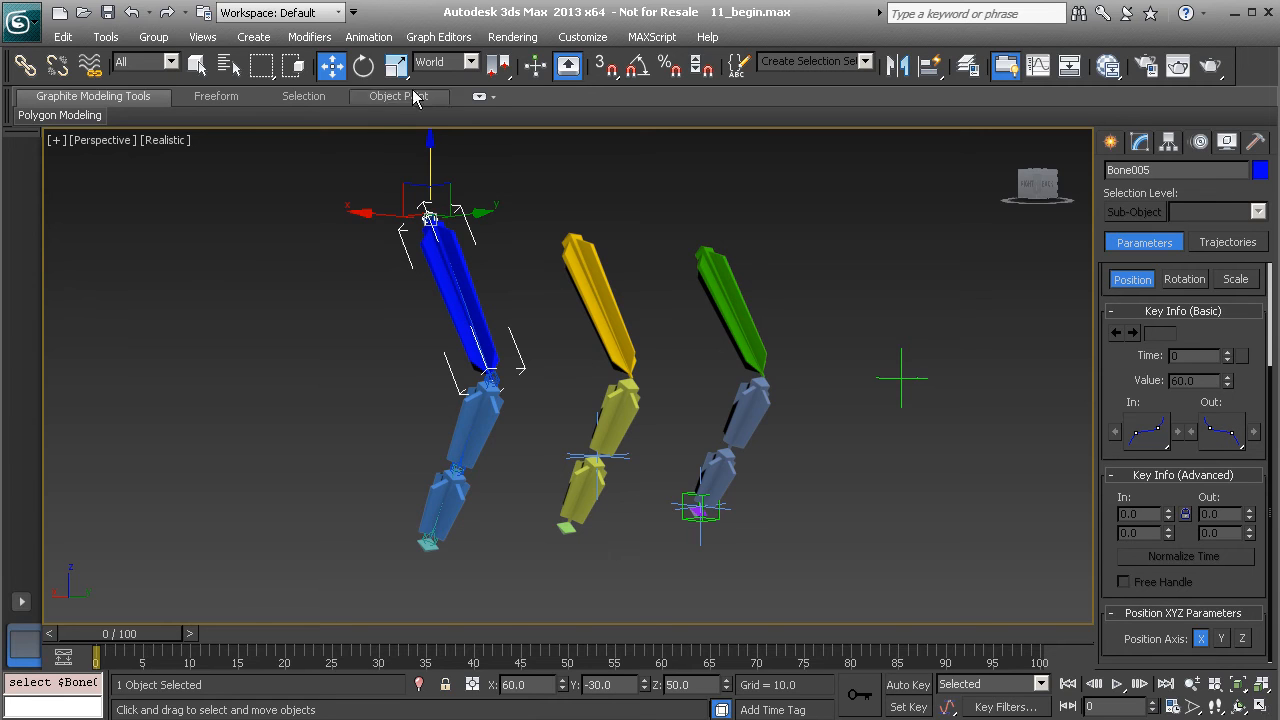
{"action": "left_click", "coordinate": [369, 37]}
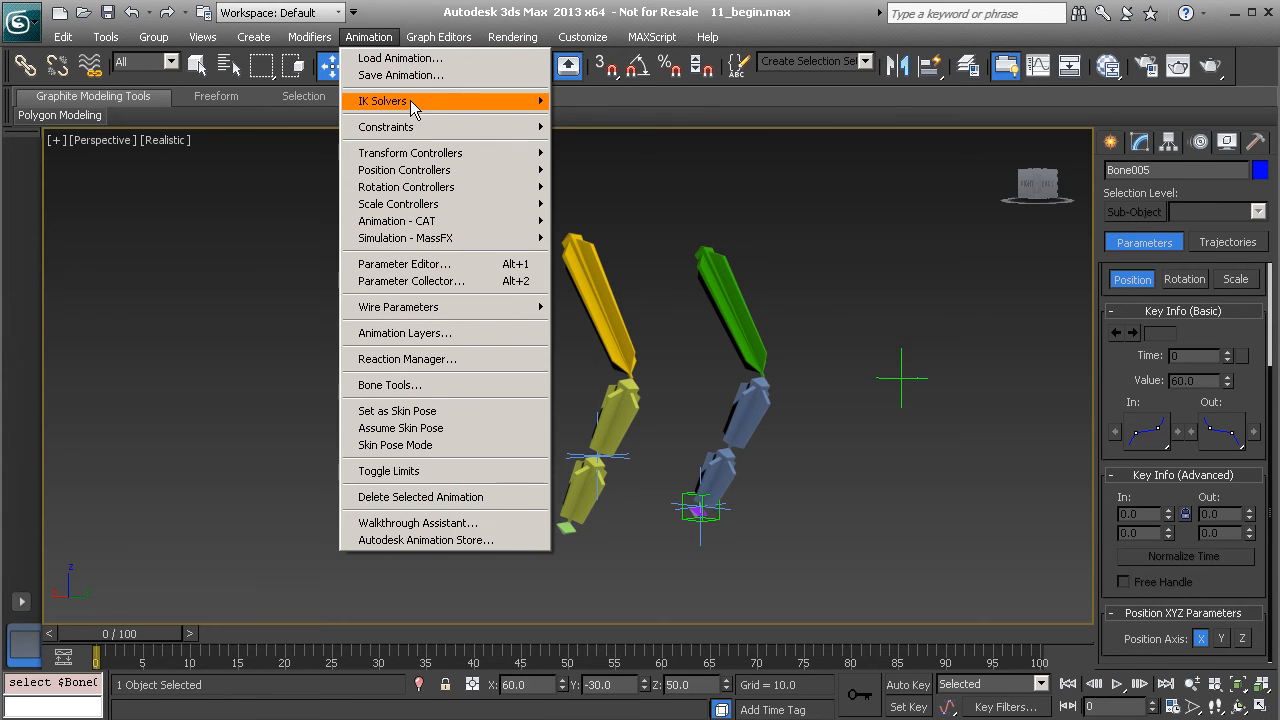
{"action": "mouse_move", "coordinate": [540, 102]}
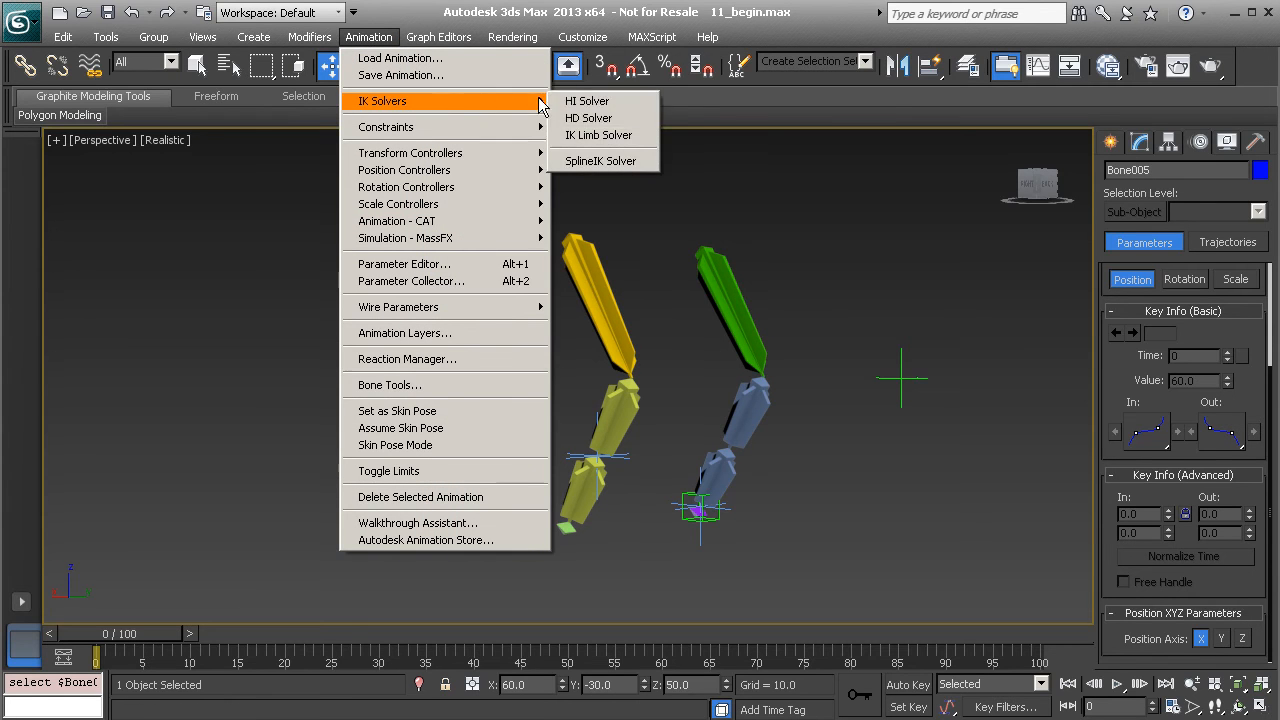
{"action": "left_click", "coordinate": [608, 120]}
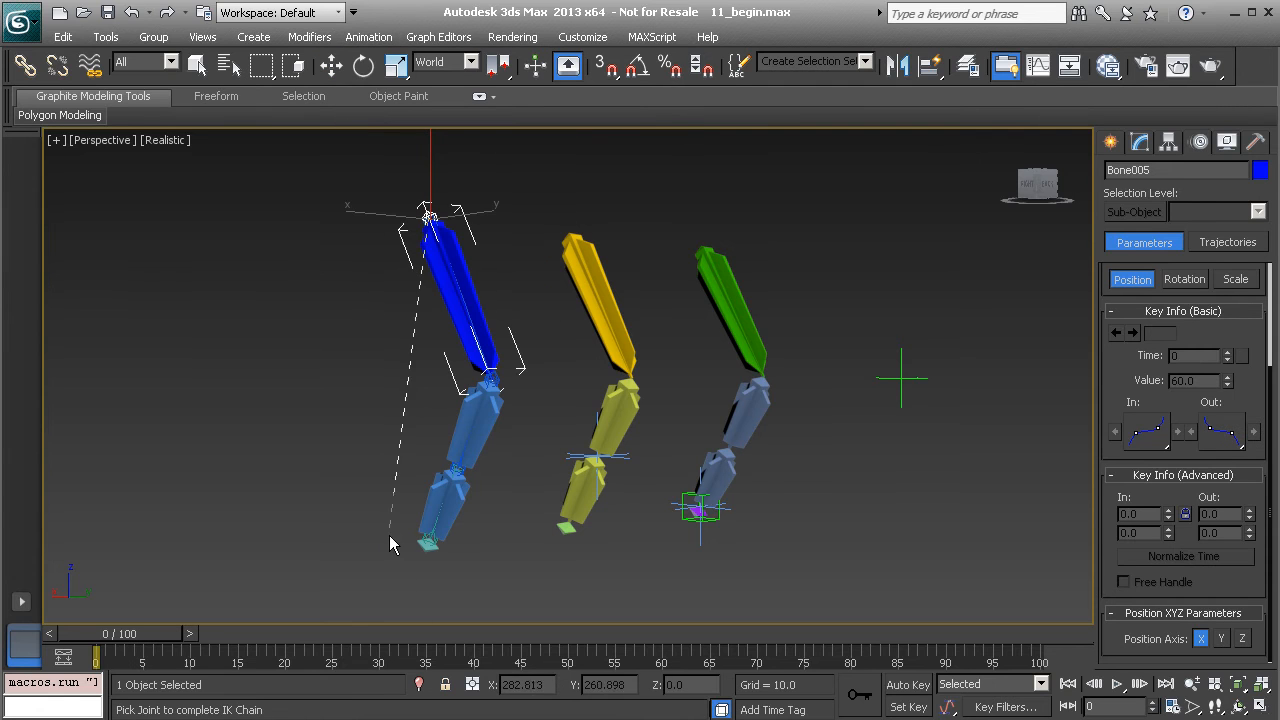
{"action": "left_click", "coordinate": [425, 543]}
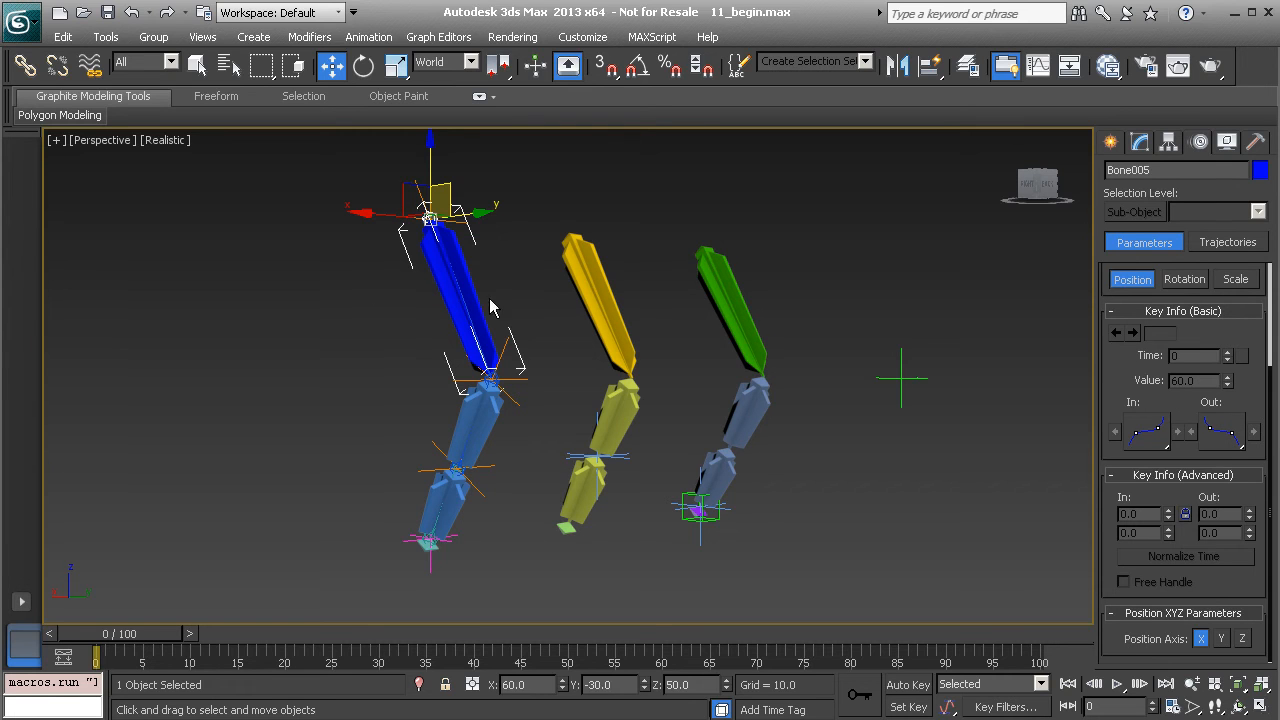
- Create a rotation end effector on the blue leg's top bone
{"action": "scroll", "coordinate": [1108, 500], "scroll_direction": "up", "scroll_amount": 3}
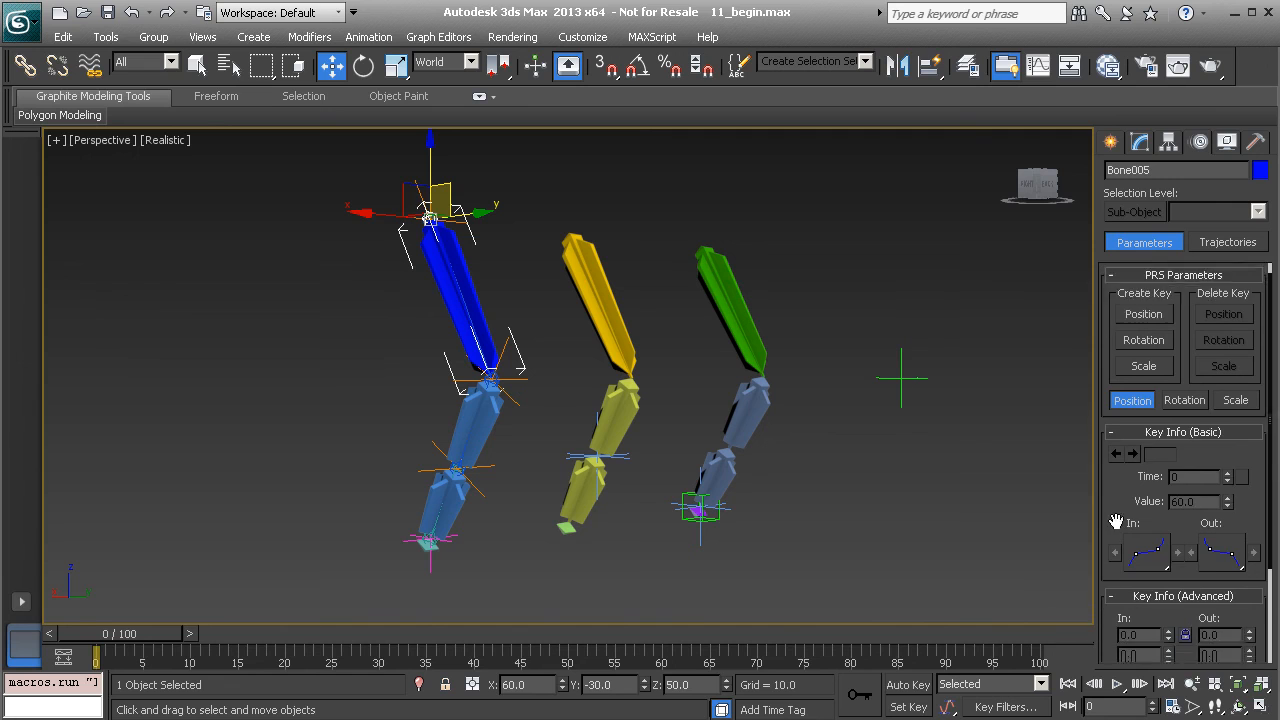
{"action": "scroll", "coordinate": [1117, 527], "scroll_direction": "down", "scroll_amount": 2}
{"action": "left_click", "coordinate": [467, 284]}
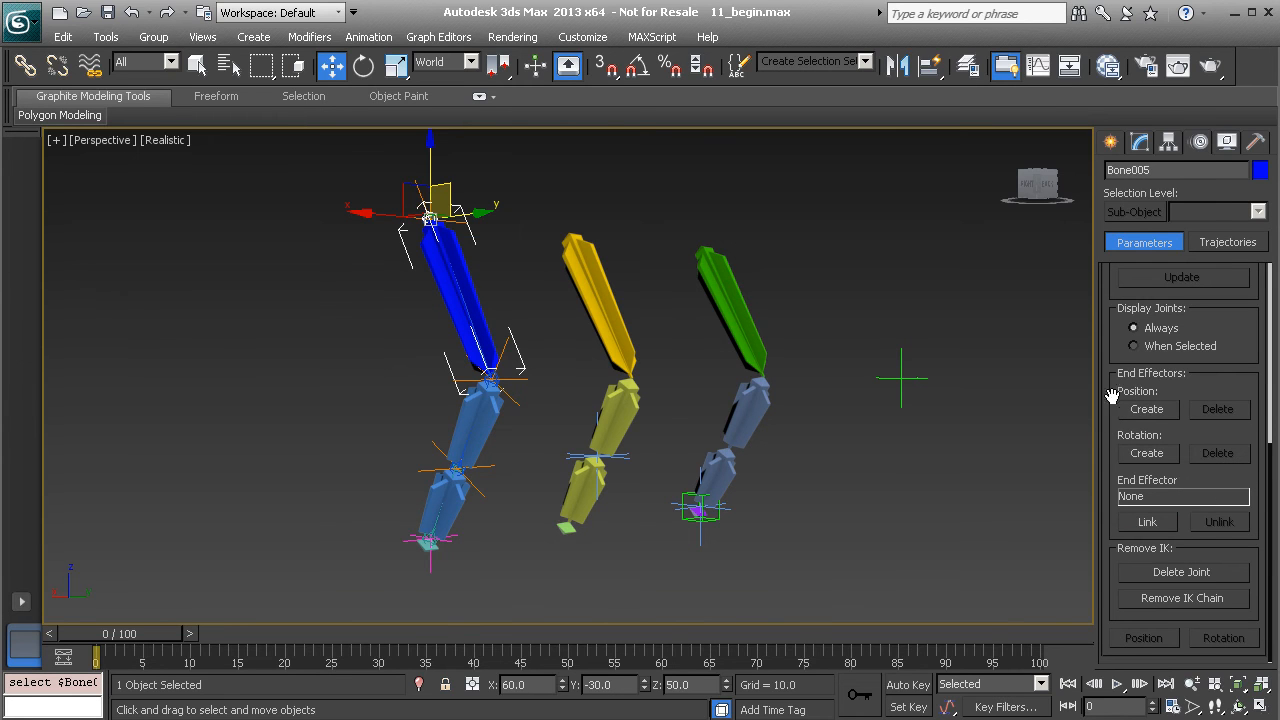
{"action": "left_click", "coordinate": [1147, 455]}
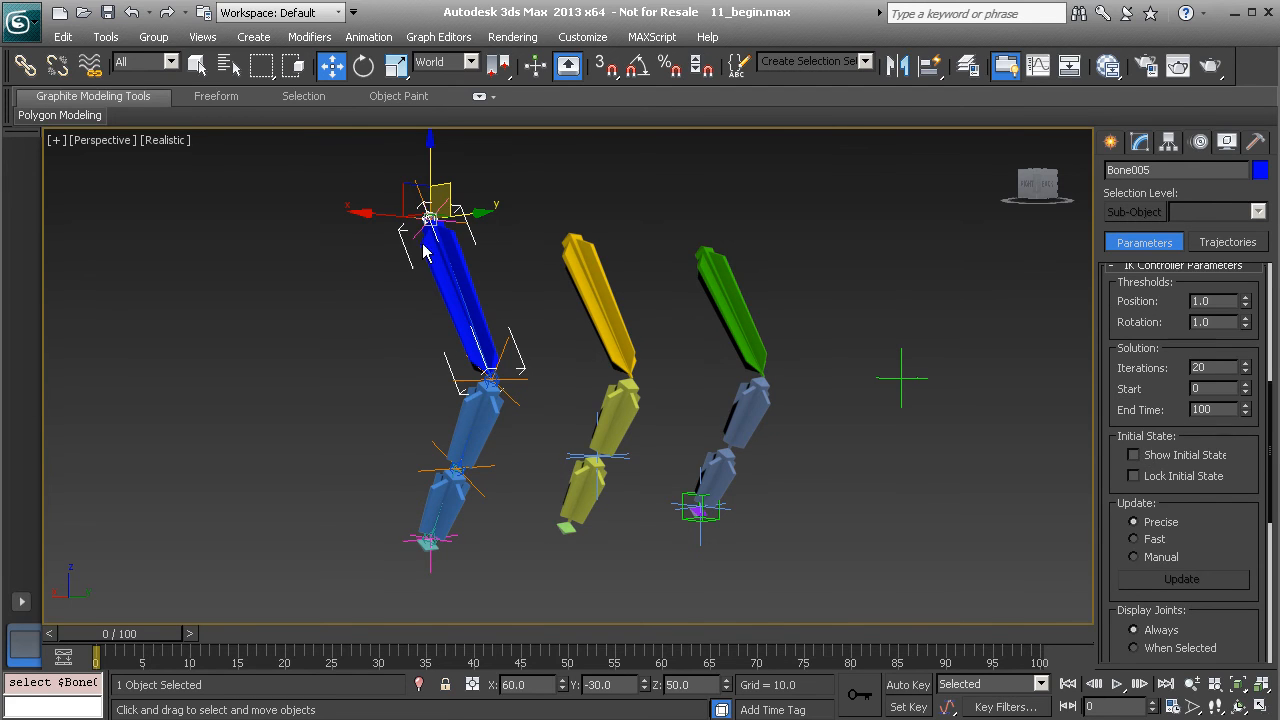
- Create position and rotation end effectors on the blue leg's second bone, just below the top bone
{"action": "left_click", "coordinate": [484, 427]}
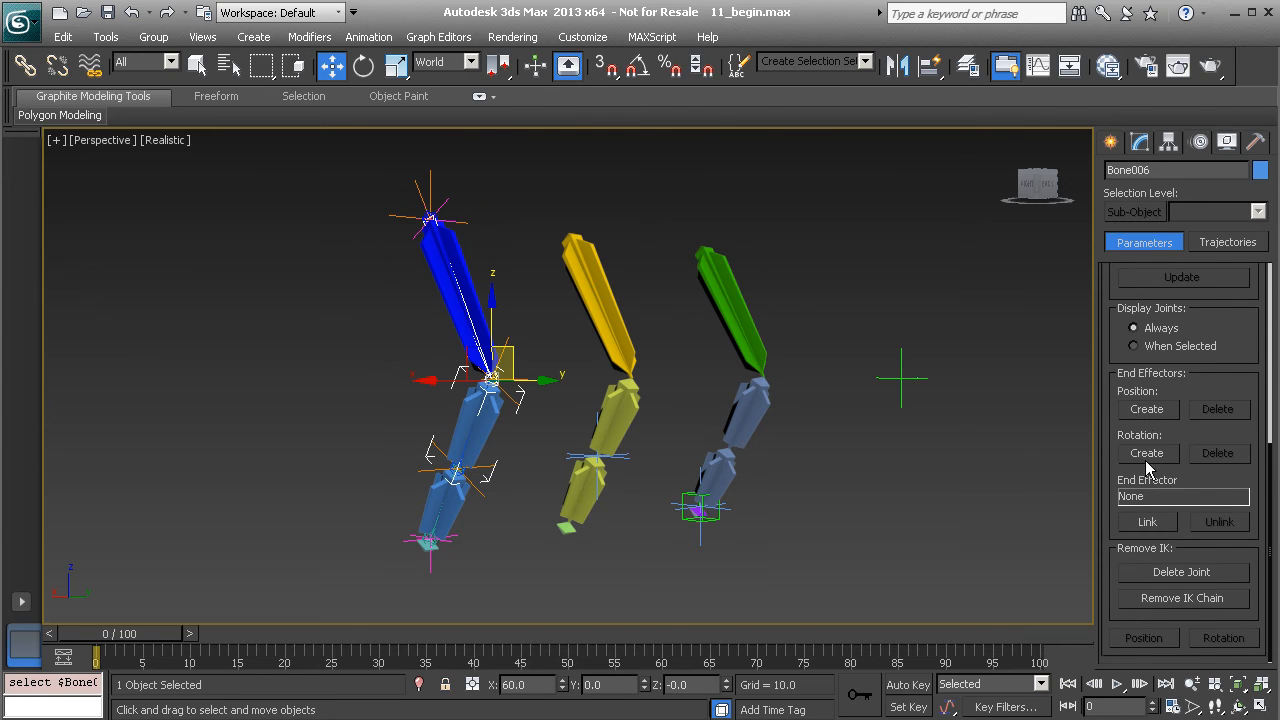
{"action": "left_click", "coordinate": [1146, 412]}
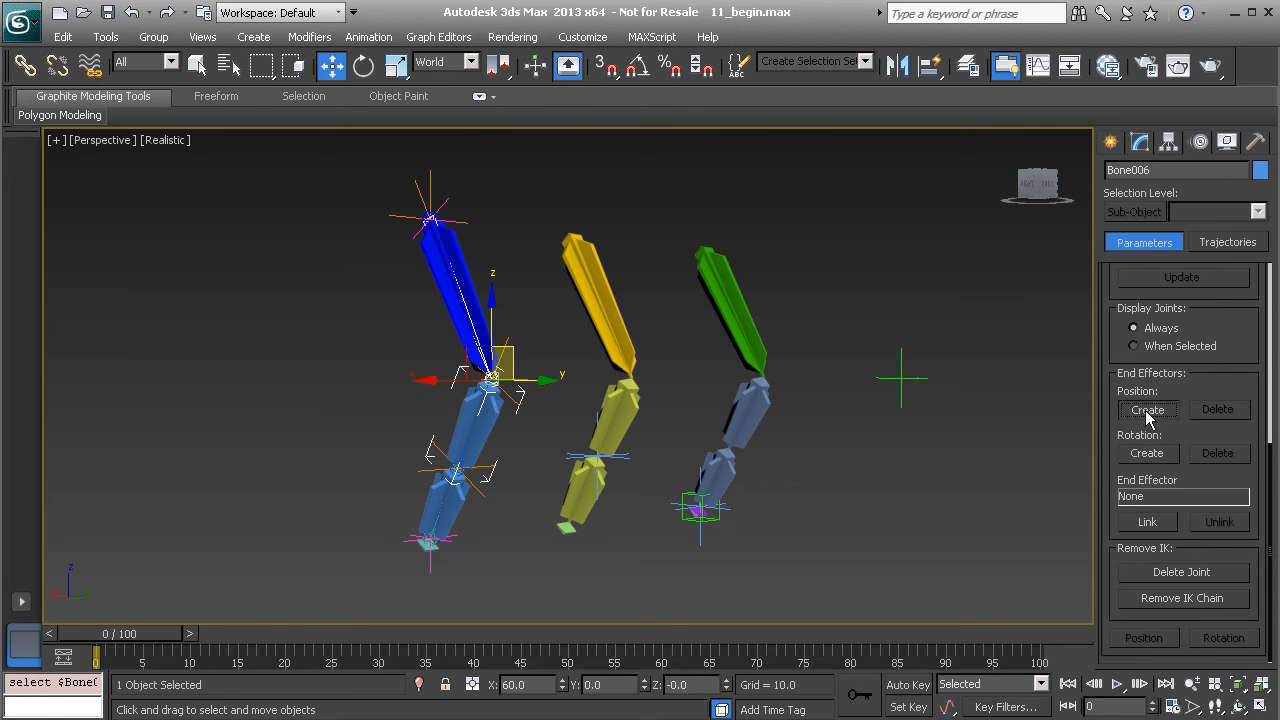
{"action": "scroll", "coordinate": [1146, 412], "scroll_direction": "up", "scroll_amount": 5}
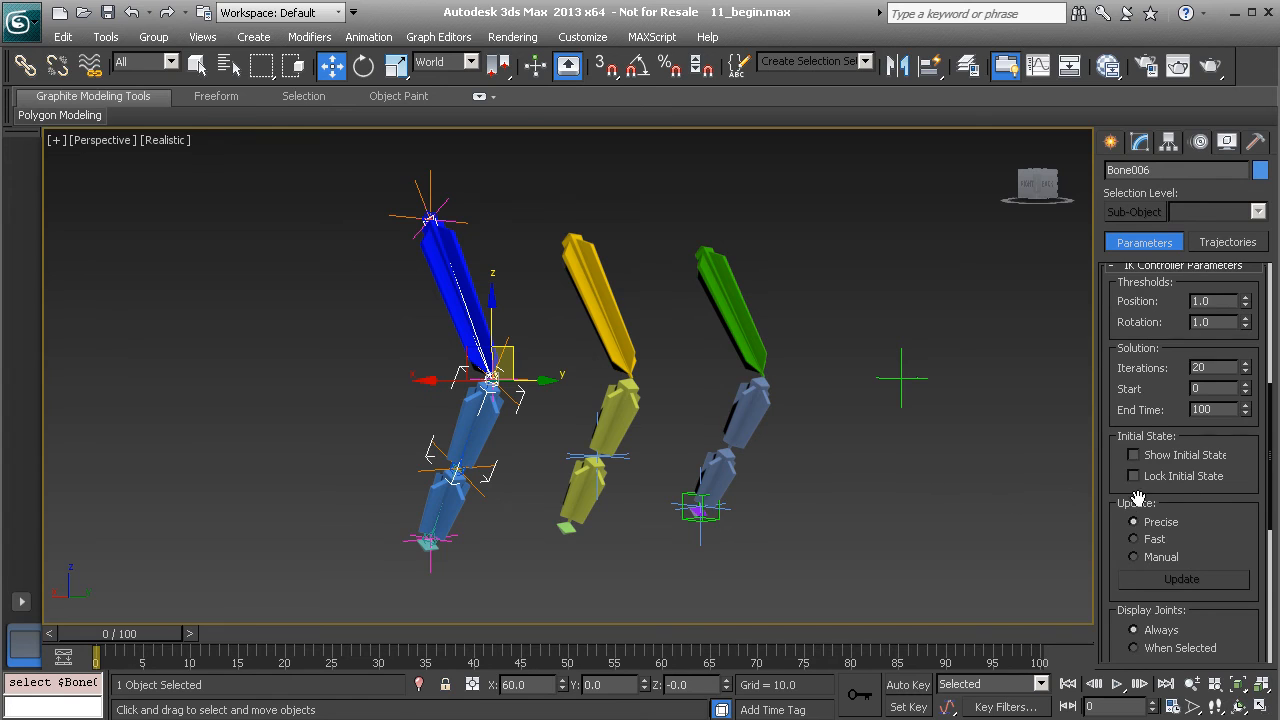
{"action": "scroll", "coordinate": [1117, 527], "scroll_direction": "down", "scroll_amount": 6}
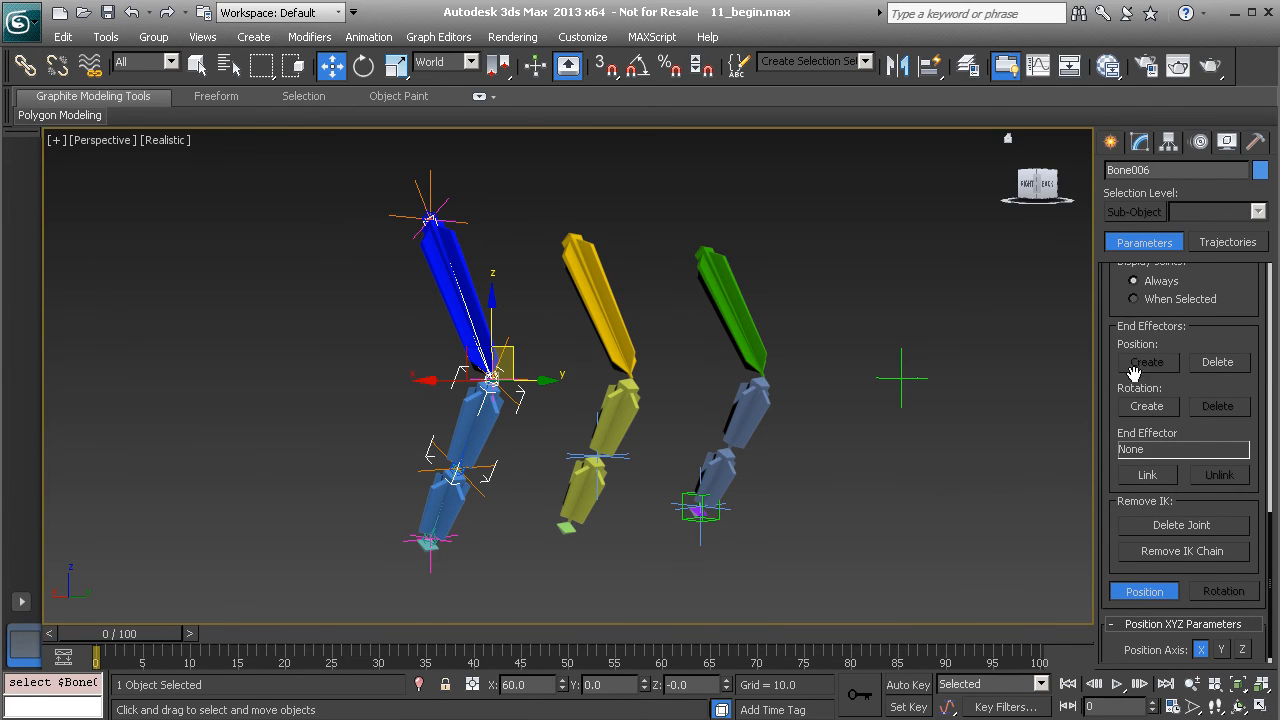
{"action": "left_click", "coordinate": [1147, 408]}
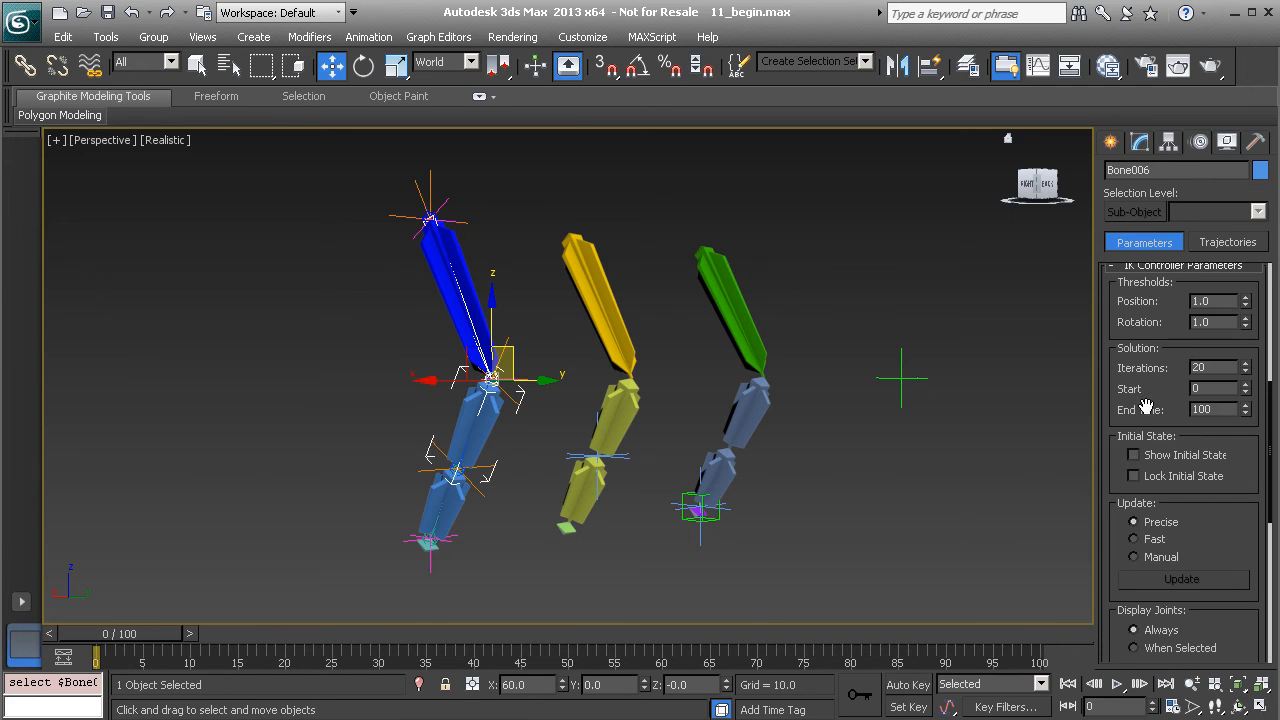
- Create position and rotation end effectors on the blue leg's third bone, just above the end bone
{"action": "left_click", "coordinate": [455, 497]}
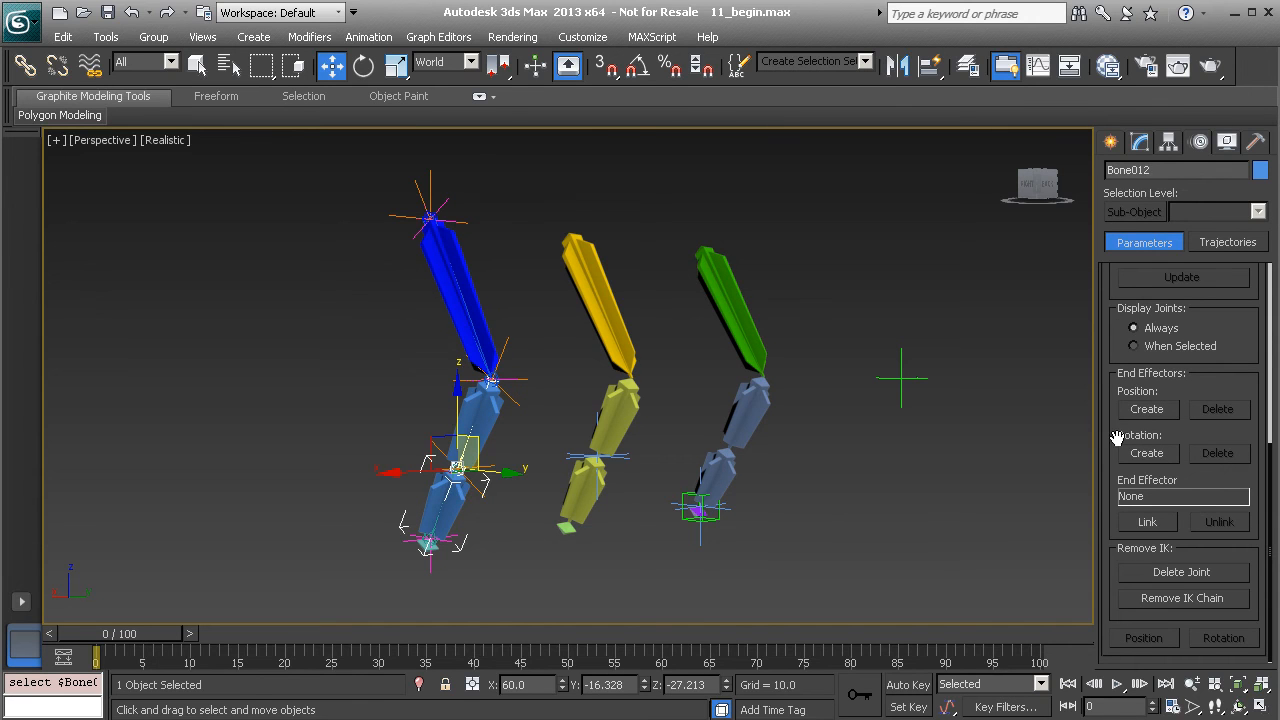
{"action": "scroll", "coordinate": [1145, 430], "scroll_direction": "up", "scroll_amount": 5}
{"action": "left_click_drag", "start_coordinate": [1110, 472], "coordinate": [1127, 93]}
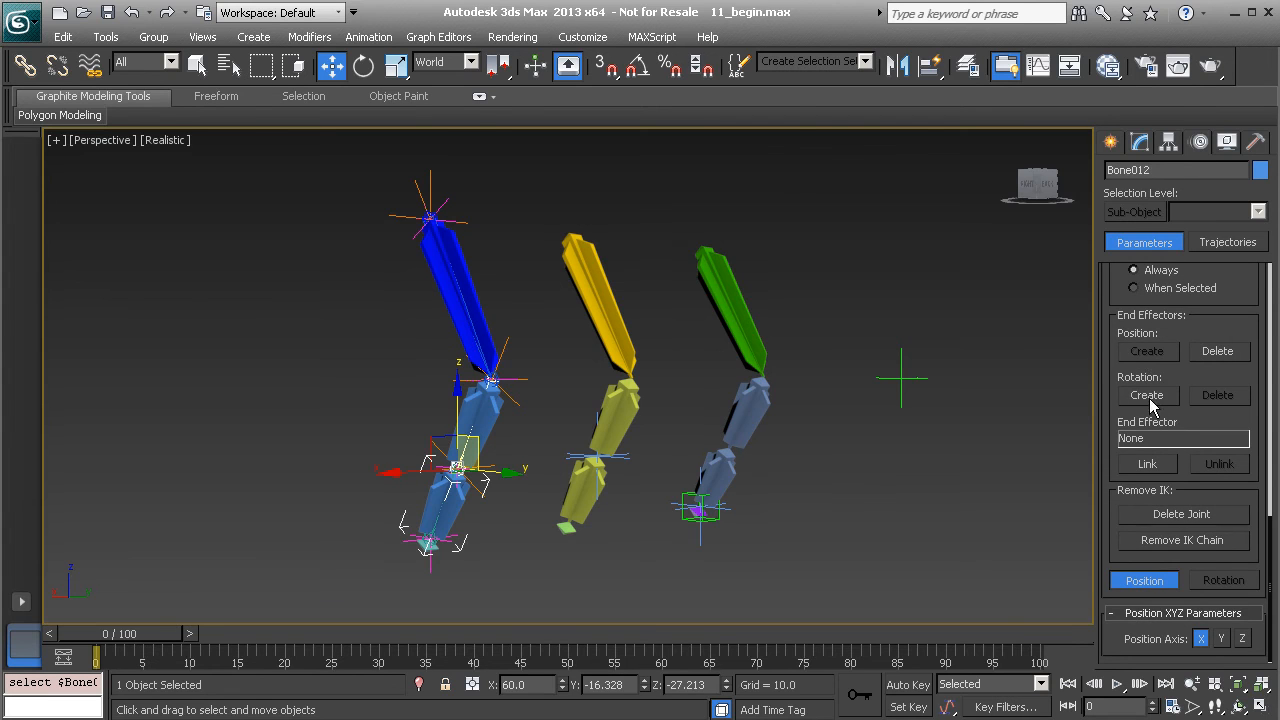
{"action": "scroll", "coordinate": [1148, 397], "scroll_direction": "up", "scroll_amount": 6}
- Check the blue leg's end bone and try moving the top bone in different directions, cancelling each move
{"action": "left_click", "coordinate": [428, 546]}
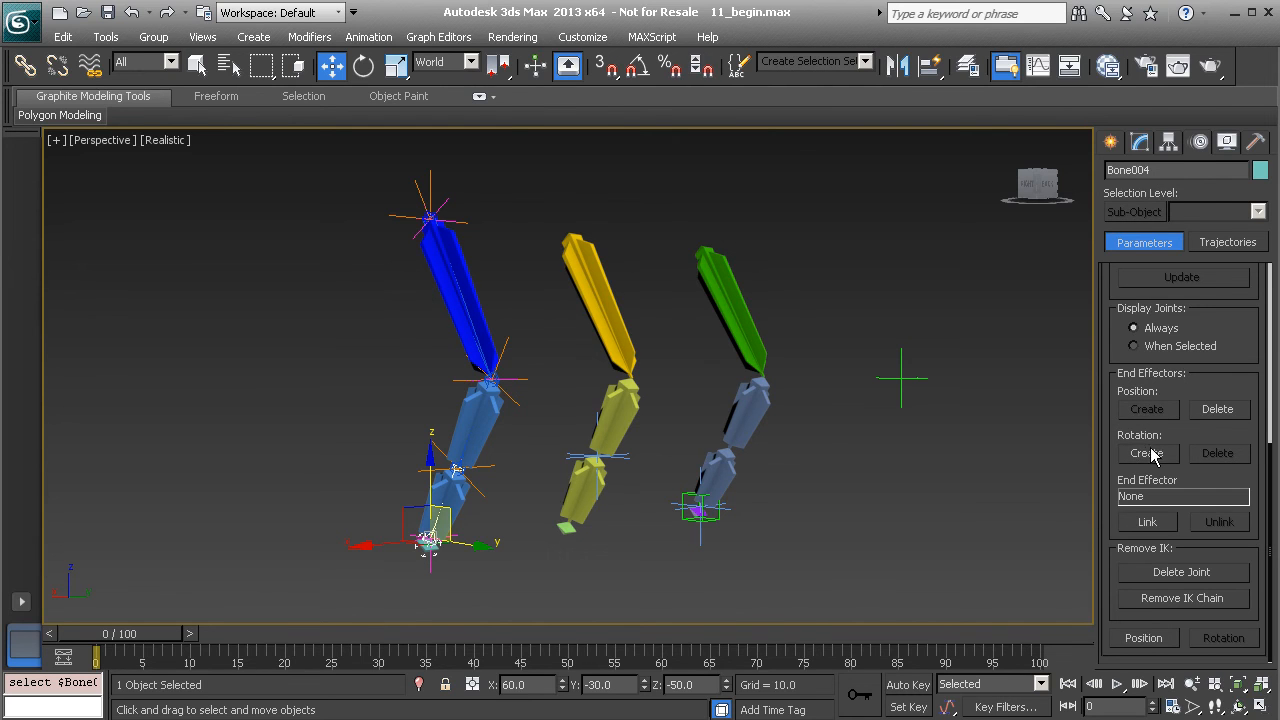
{"action": "middle_click_drag", "start_coordinate": [497, 501], "coordinate": [441, 503], "text": "alt"}
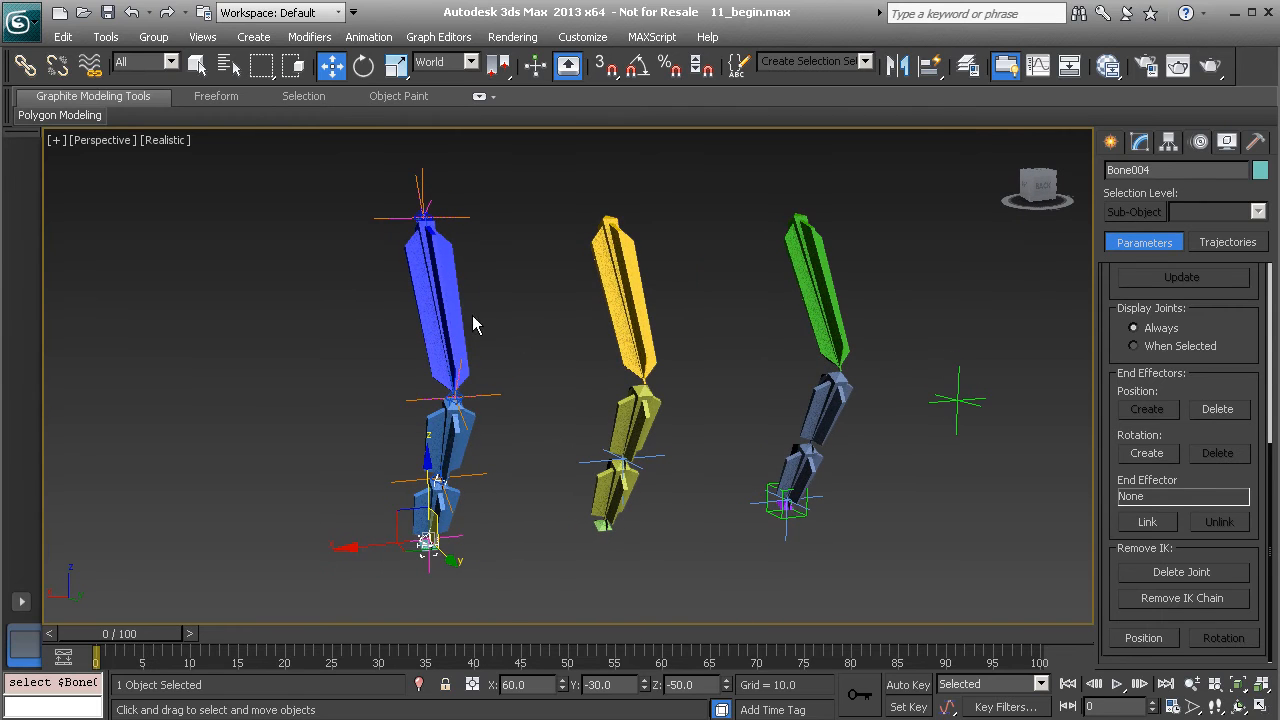
{"action": "middle_click_drag", "start_coordinate": [467, 294], "coordinate": [511, 369]}
{"action": "left_click", "coordinate": [496, 356]}
{"action": "middle_click_drag", "start_coordinate": [497, 418], "coordinate": [505, 349], "text": "alt"}
{"action": "middle_click_drag", "start_coordinate": [483, 301], "coordinate": [488, 346], "text": "alt"}
{"action": "left_click_drag", "start_coordinate": [476, 300], "coordinate": [421, 361]}
{"action": "right_click", "coordinate": [421, 361]}
{"action": "middle_click_drag", "start_coordinate": [420, 361], "coordinate": [486, 343], "text": "alt"}
{"action": "left_click_drag", "start_coordinate": [446, 297], "coordinate": [535, 358]}
{"action": "right_click", "coordinate": [535, 358]}
- Try rotating the blue leg's top bone, cancelling the rotation
{"action": "middle_click_drag", "start_coordinate": [535, 358], "coordinate": [475, 332], "text": "alt"}
{"action": "left_click_drag", "start_coordinate": [480, 315], "coordinate": [590, 325]}
{"action": "key", "text": "e"}
{"action": "right_click", "coordinate": [590, 325]}
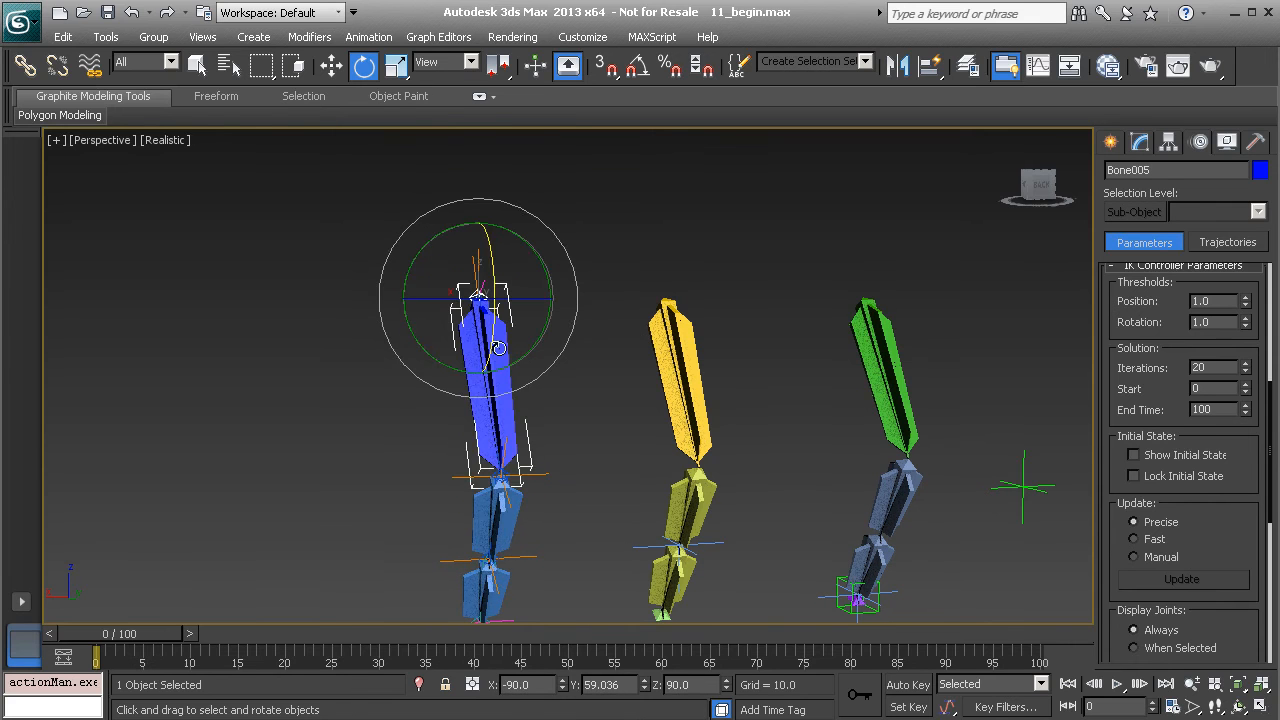
- Delete the rotation end effector from the blue leg's top bone
{"action": "scroll", "coordinate": [1108, 340], "scroll_direction": "down", "scroll_amount": 6}
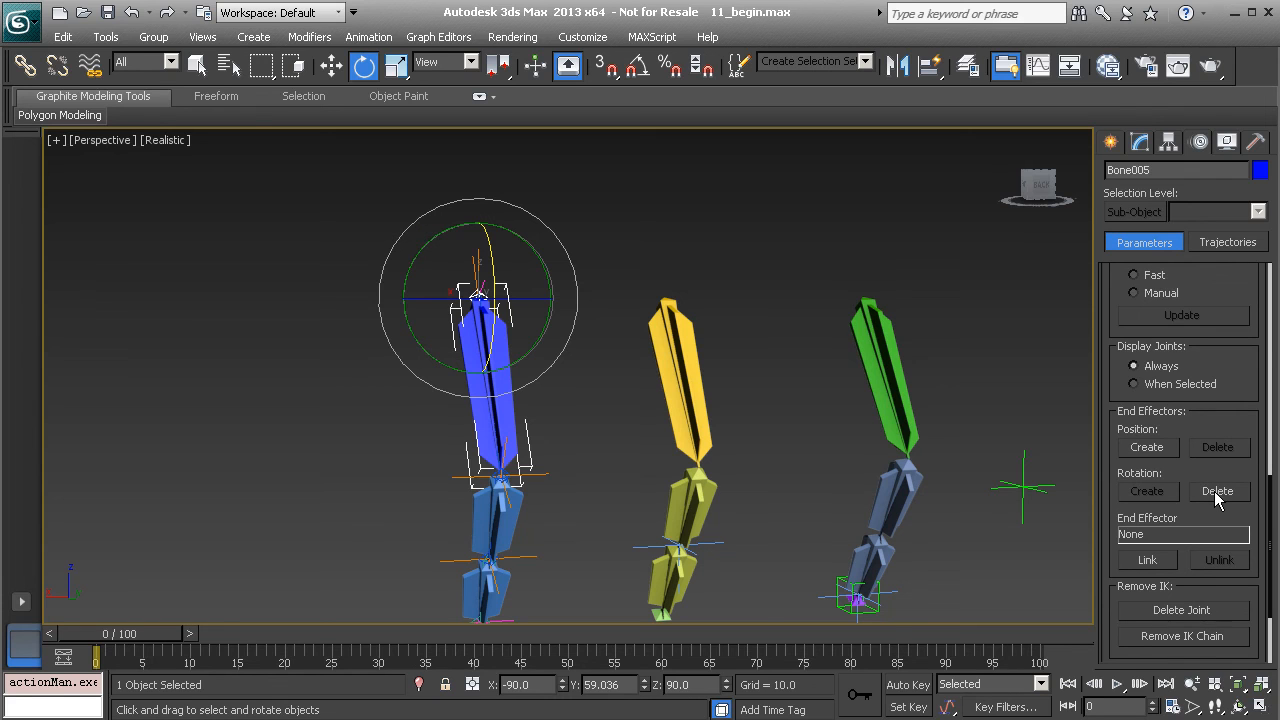
{"action": "left_click", "coordinate": [1218, 491]}
{"action": "scroll", "coordinate": [1216, 491], "scroll_direction": "down", "scroll_amount": 2}
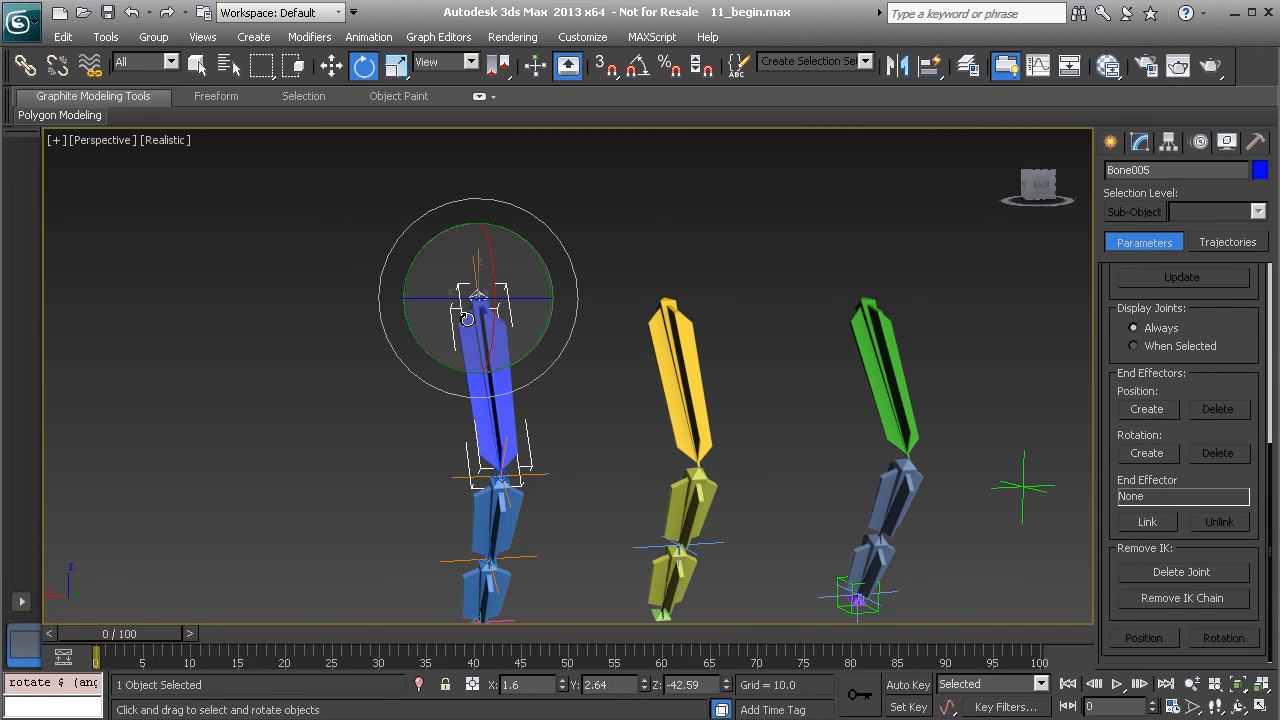
- Try moving the blue leg's top bone down and sideways, and undo the move
{"action": "key", "text": "w"}
{"action": "left_click_drag", "start_coordinate": [481, 297], "coordinate": [439, 347]}
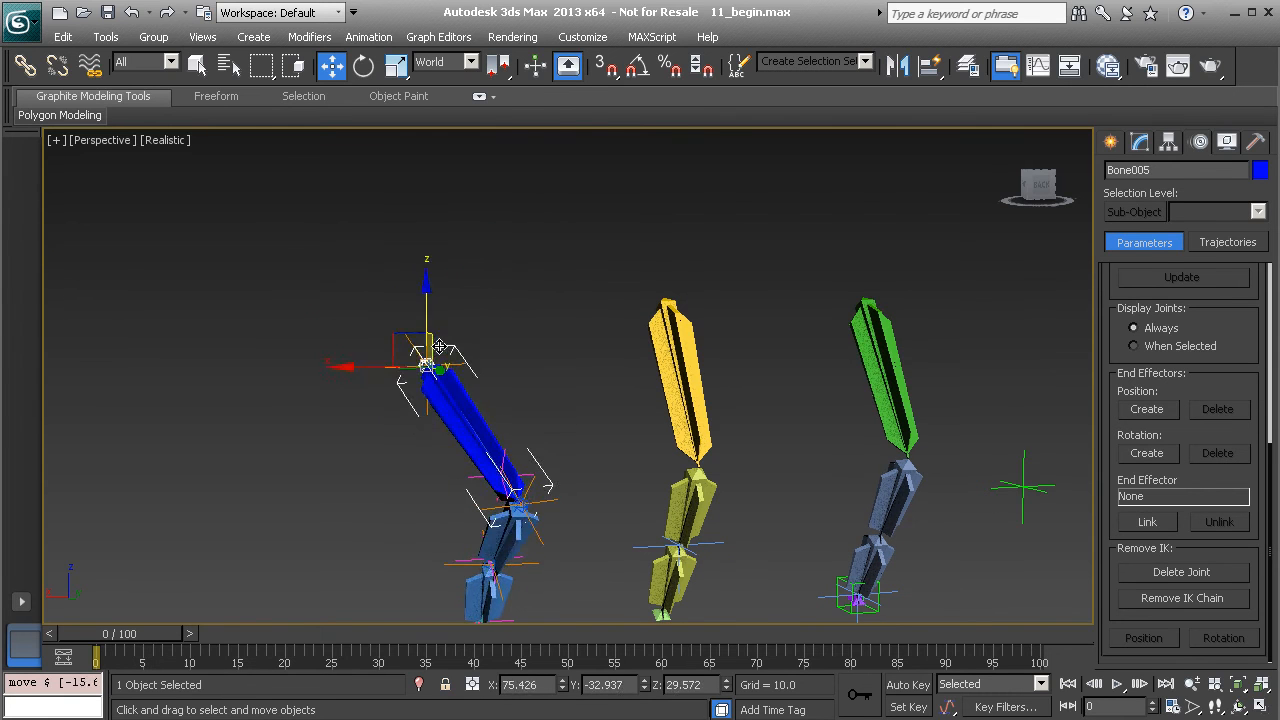
{"action": "key", "text": "ctrl+z"}
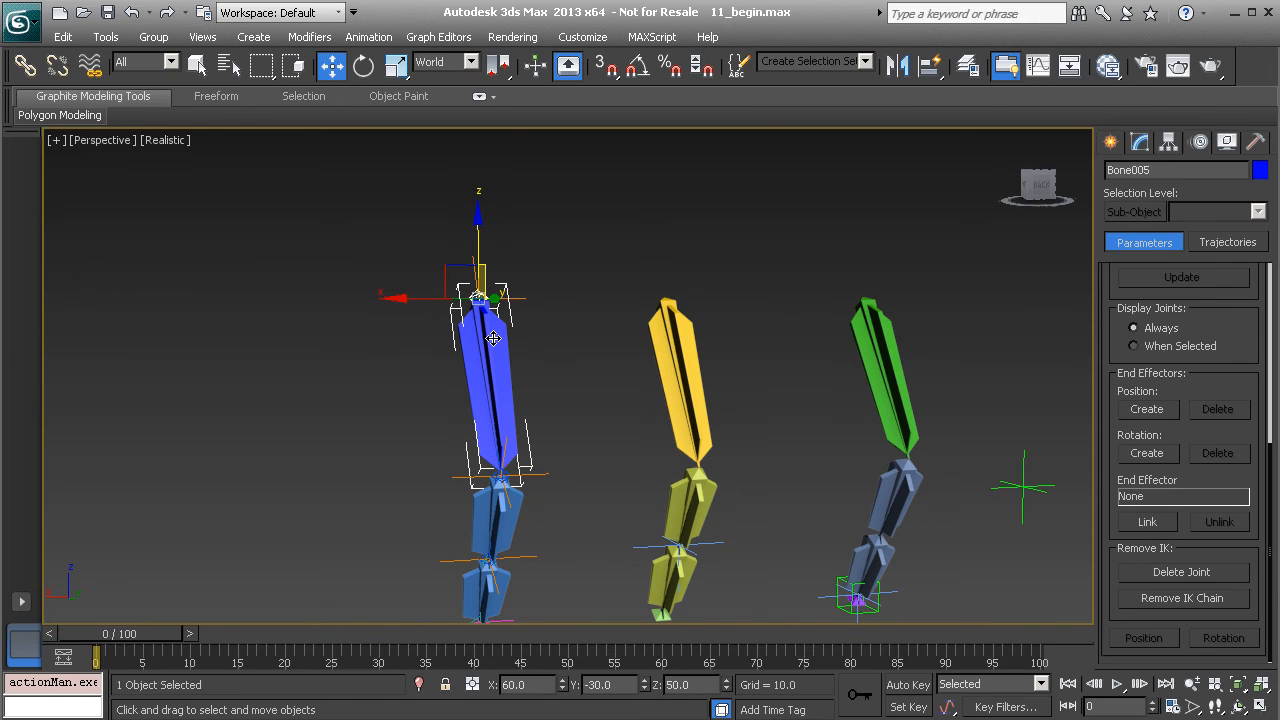
- Try moving and rotating the blue leg's second bone, undoing the changes
{"action": "middle_click_drag", "start_coordinate": [495, 373], "coordinate": [493, 303]}
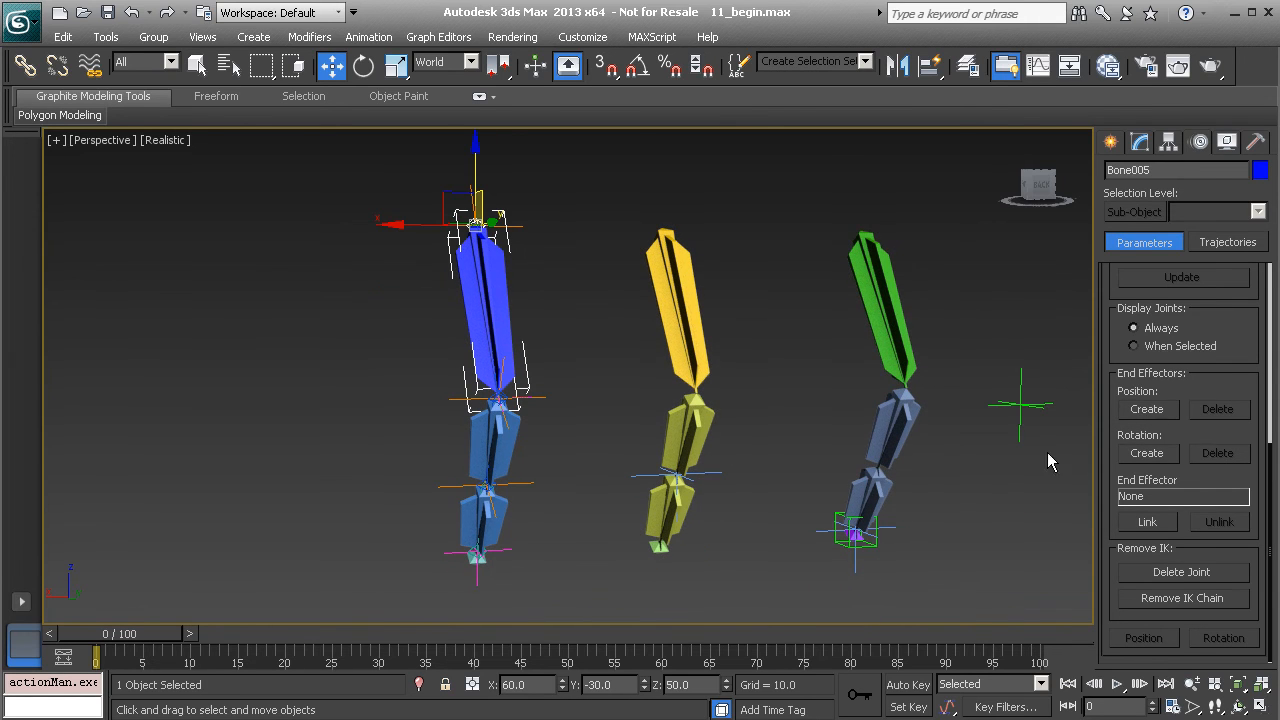
{"action": "left_click", "coordinate": [498, 432]}
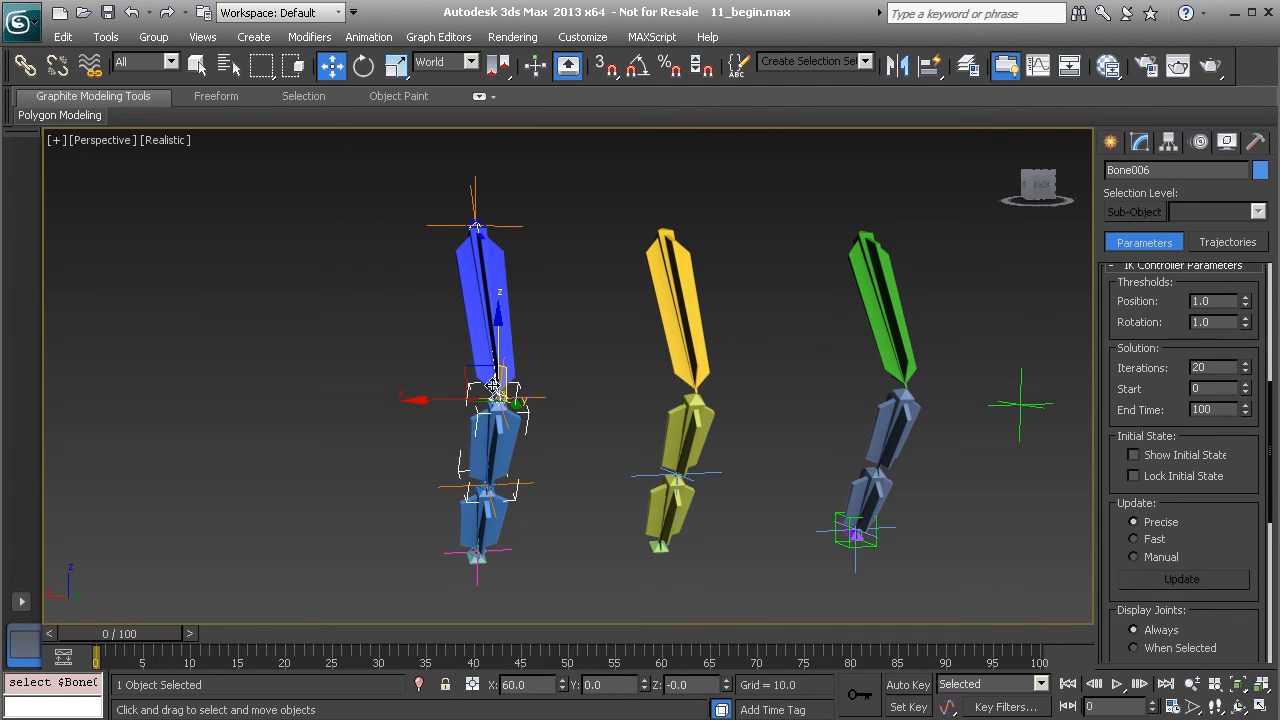
{"action": "left_click_drag", "start_coordinate": [501, 399], "coordinate": [477, 471]}
{"action": "key", "text": "ctrl+z"}
{"action": "key", "text": "e"}
{"action": "mouse_move", "coordinate": [521, 354]}
{"action": "left_mouse_down"}
{"action": "mouse_move", "coordinate": [497, 390]}
{"action": "mouse_move", "coordinate": [509, 332]}
{"action": "left_mouse_up"}
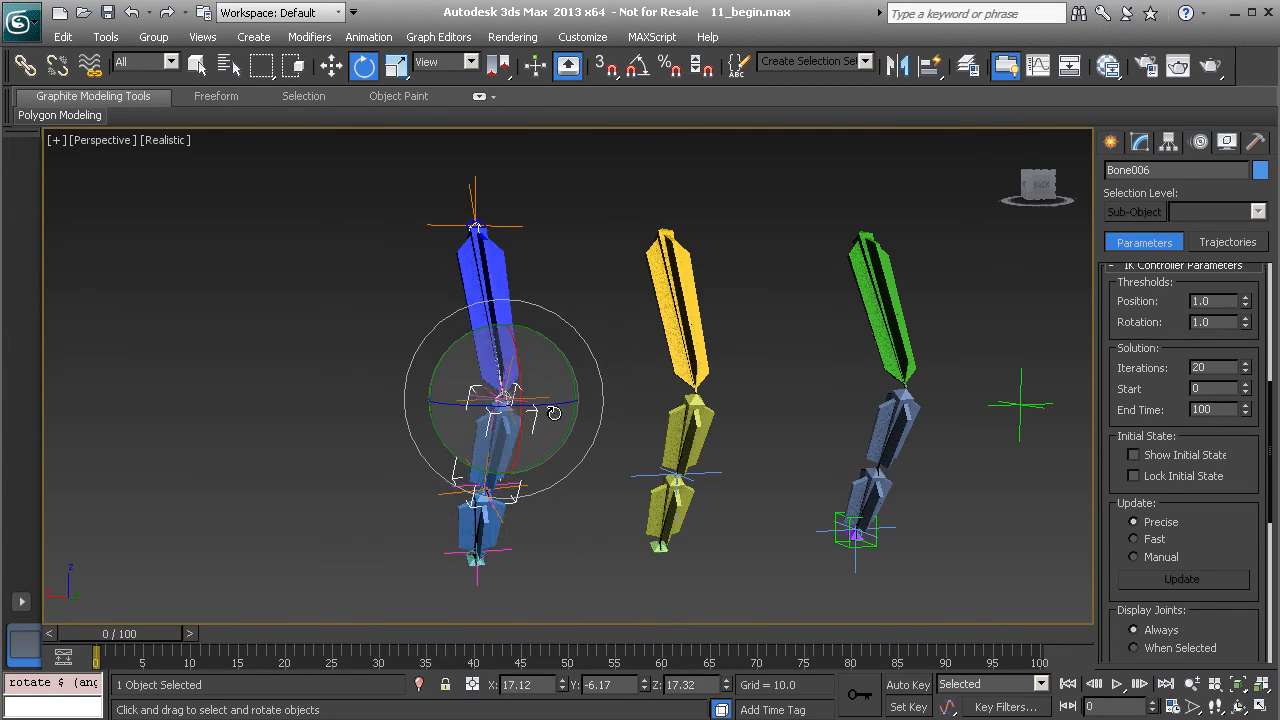
- Try rotating the blue leg's third bone and undo the rotation
{"action": "left_click", "coordinate": [492, 522]}
{"action": "left_click_drag", "start_coordinate": [532, 515], "coordinate": [503, 577]}
{"action": "key", "text": "ctrl+z"}
- Try moving and rotating the small end bone of the blue leg from an angled view, cancelling the changes
{"action": "left_click", "coordinate": [475, 561]}
{"action": "middle_click_drag", "start_coordinate": [477, 560], "coordinate": [507, 548], "text": "alt"}
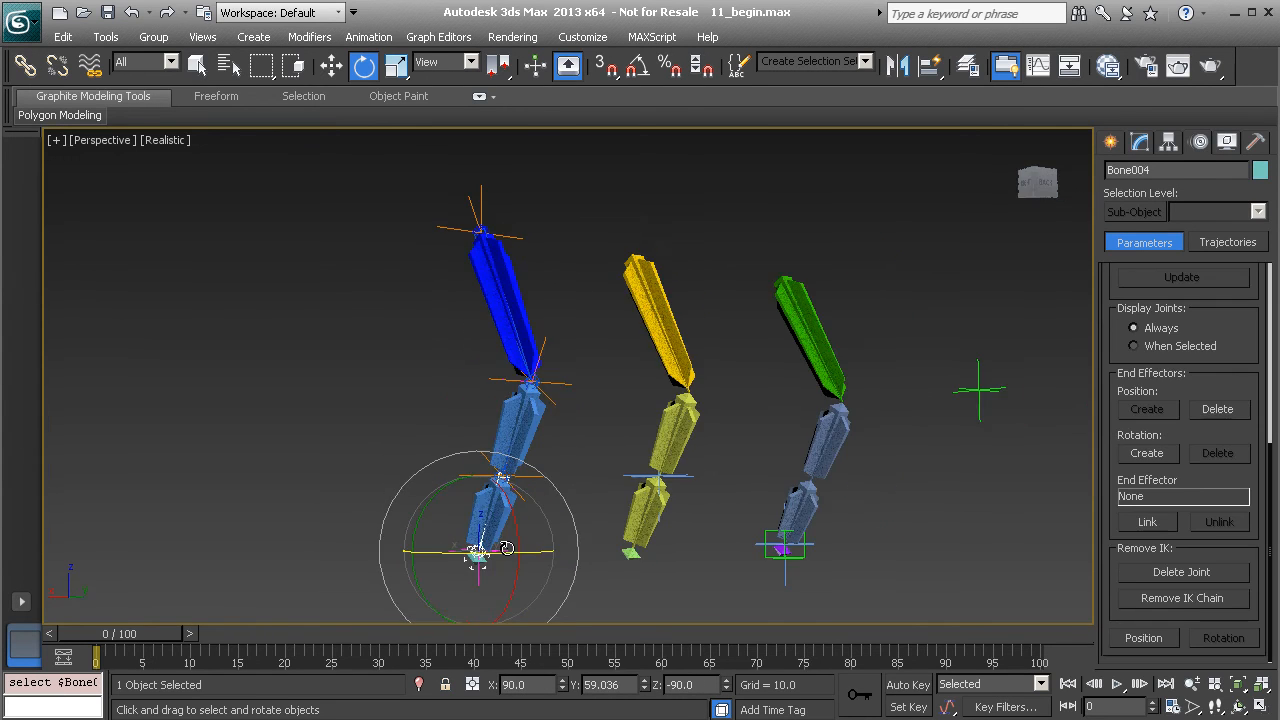
{"action": "key", "text": "w"}
{"action": "left_click_drag", "start_coordinate": [489, 537], "coordinate": [461, 458]}
{"action": "right_click", "coordinate": [461, 458]}
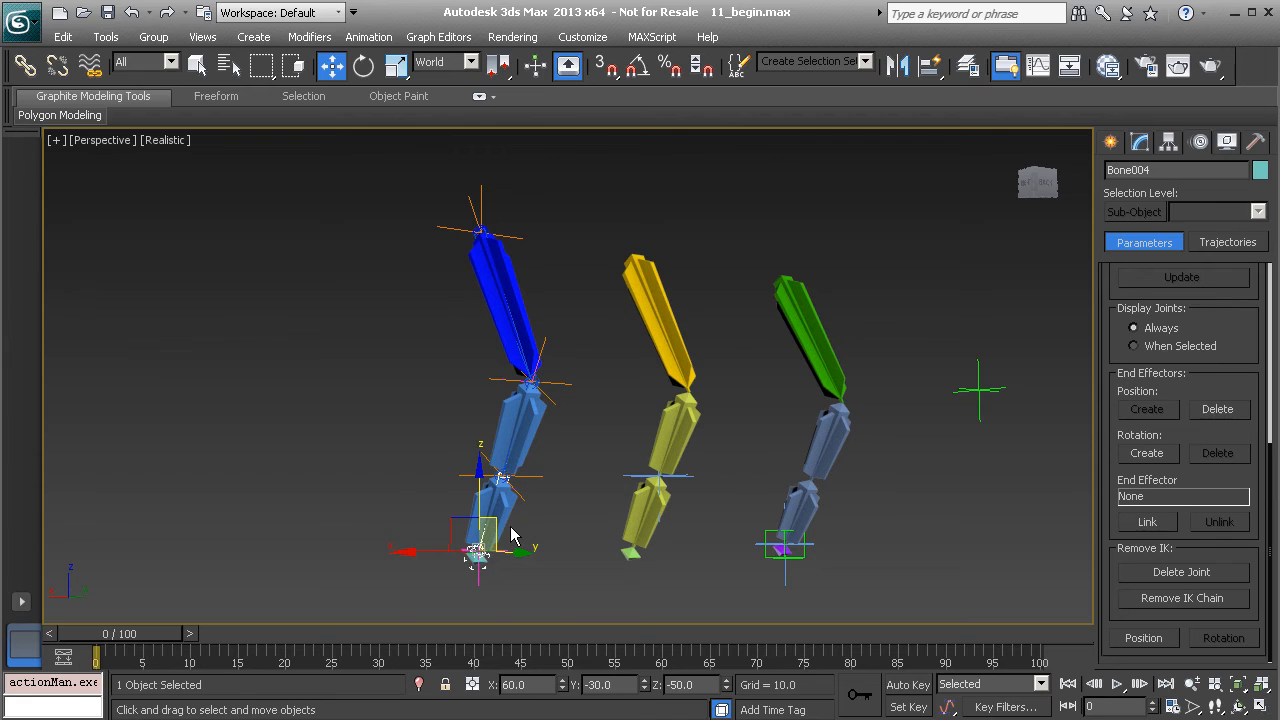
{"action": "key", "text": "e"}
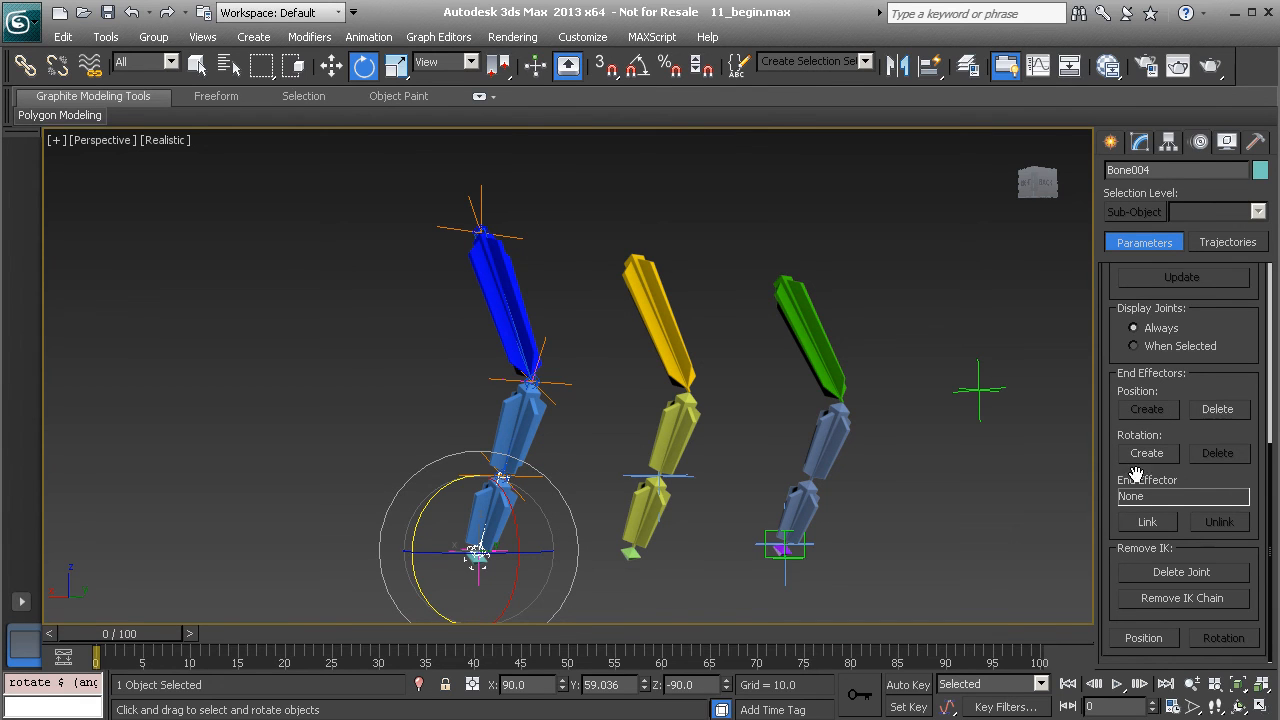
- Try rotating the blue leg's second bone to test its end effector, cancelling the rotation
{"action": "left_click", "coordinate": [522, 415]}
{"action": "mouse_move", "coordinate": [553, 424]}
{"action": "left_mouse_down"}
{"action": "mouse_move", "coordinate": [600, 432]}
{"action": "mouse_move", "coordinate": [540, 421]}
{"action": "mouse_move", "coordinate": [592, 428]}
{"action": "left_mouse_up"}
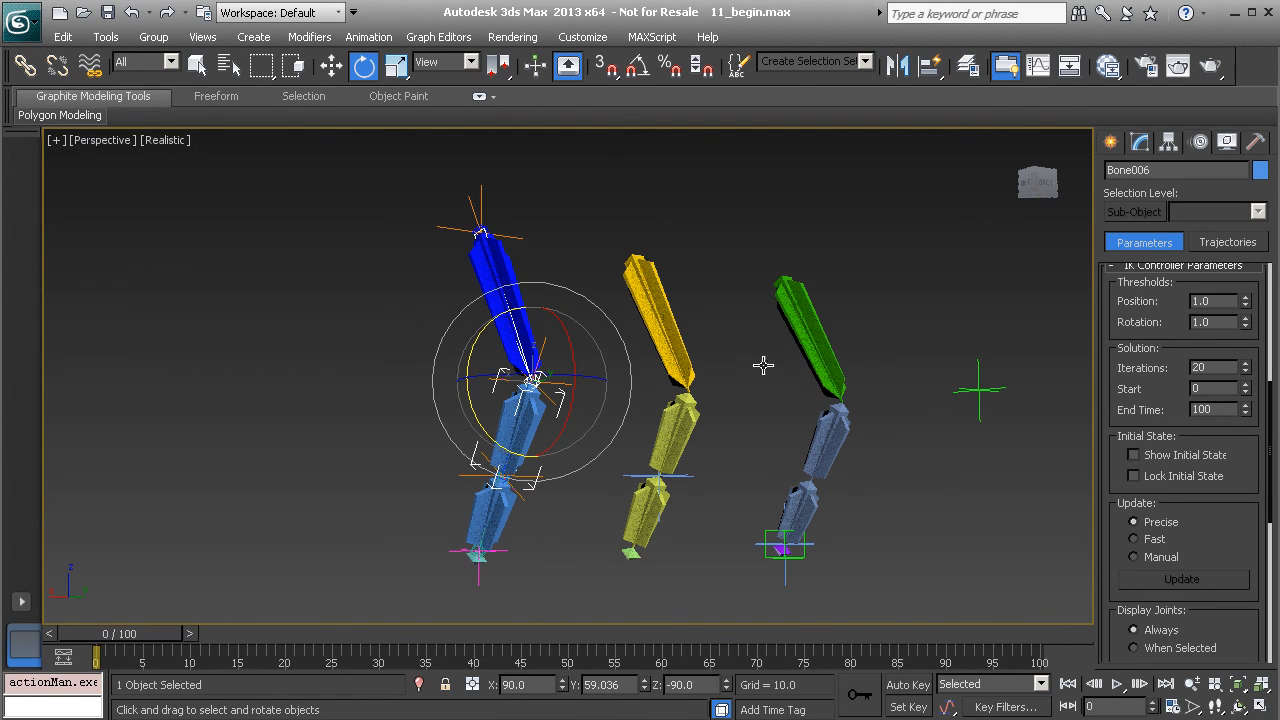
{"action": "middle_click_drag", "start_coordinate": [751, 366], "coordinate": [700, 351], "text": "alt"}
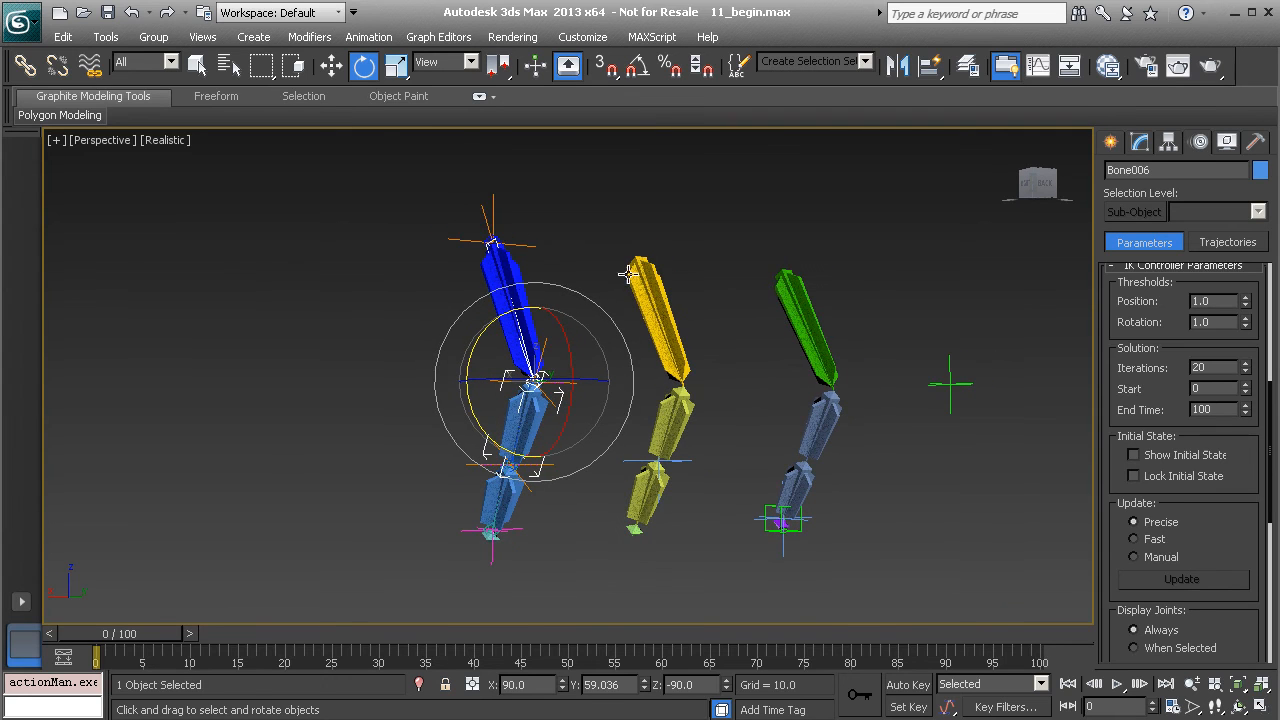
- Review the available IK solver types without applying one
{"action": "left_click", "coordinate": [368, 37]}
{"action": "mouse_move", "coordinate": [422, 110]}
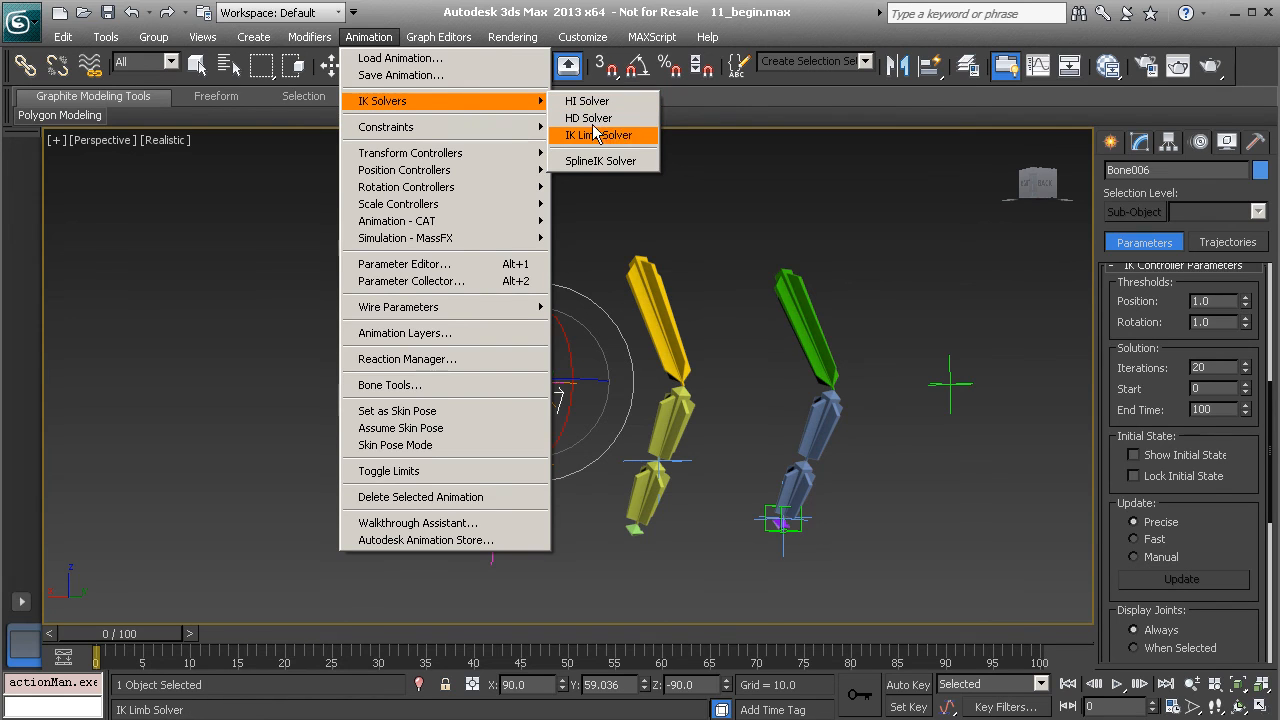
{"action": "left_click", "coordinate": [722, 92]}
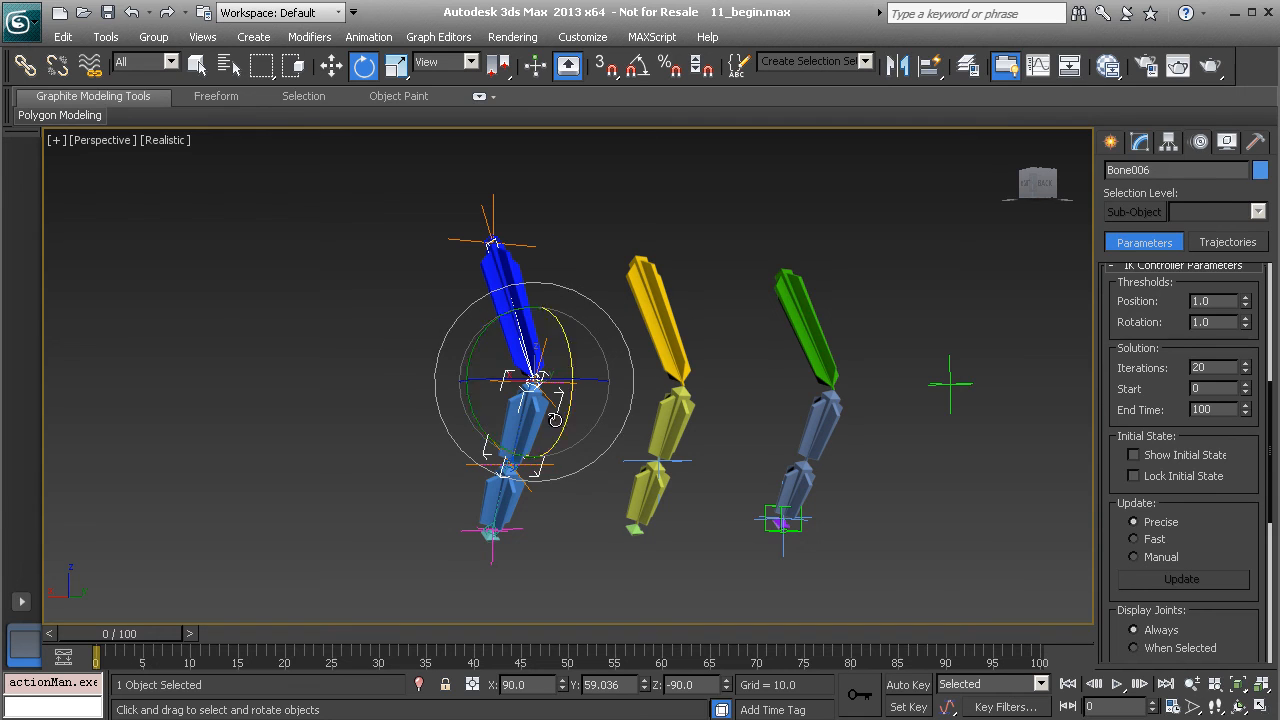
- Try rotating the blue leg's second bone once more and undo that rotation
{"action": "left_click_drag", "start_coordinate": [537, 389], "coordinate": [539, 430]}
{"action": "key", "text": "ctrl+z"}
{"action": "middle_click_drag", "start_coordinate": [676, 405], "coordinate": [775, 399], "text": "alt"}
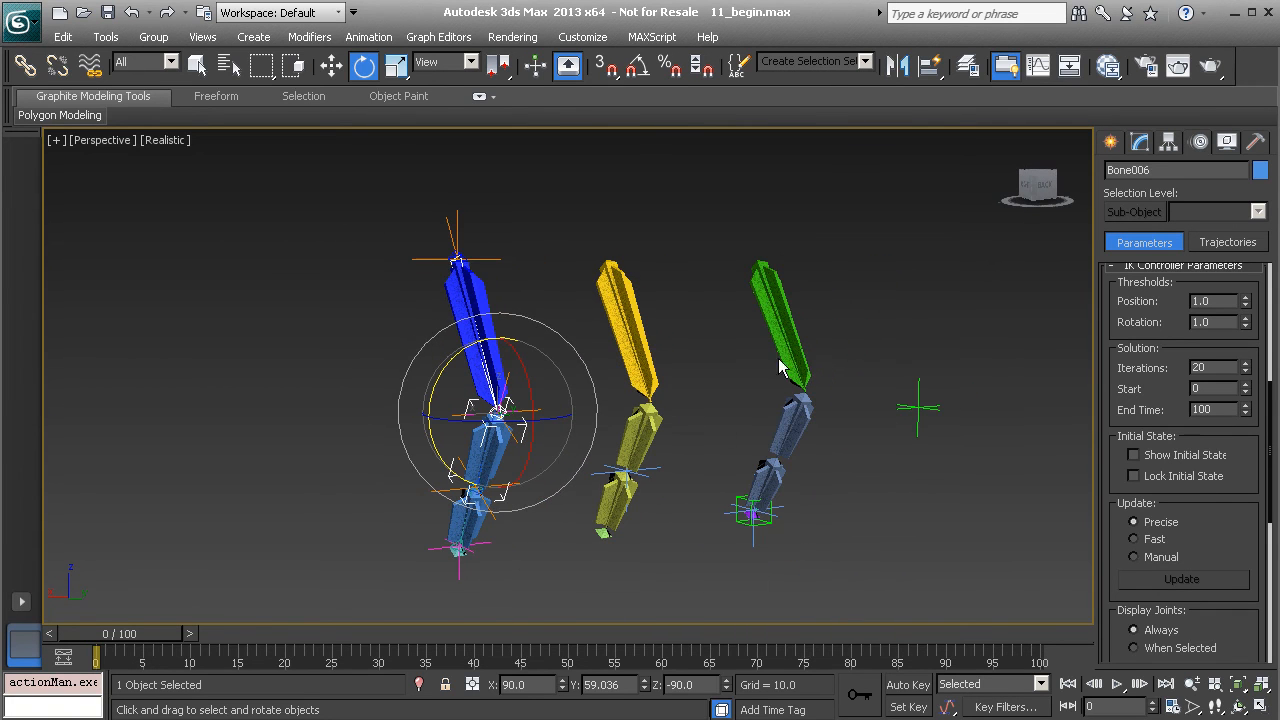